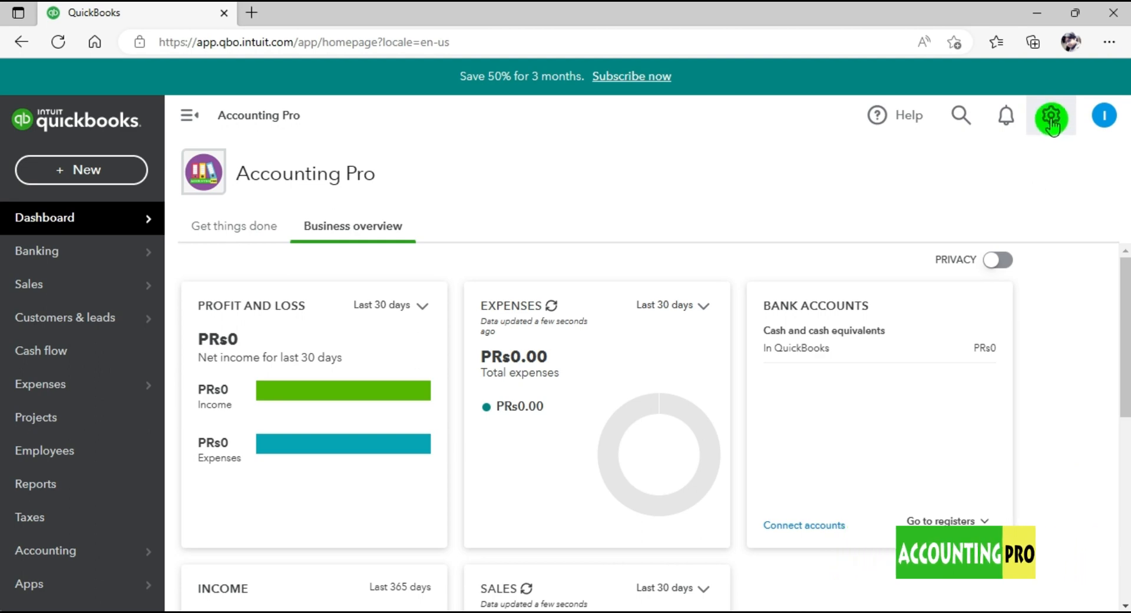
# - Open the account and settings page at its Company section
pyautogui.click(1052, 121)
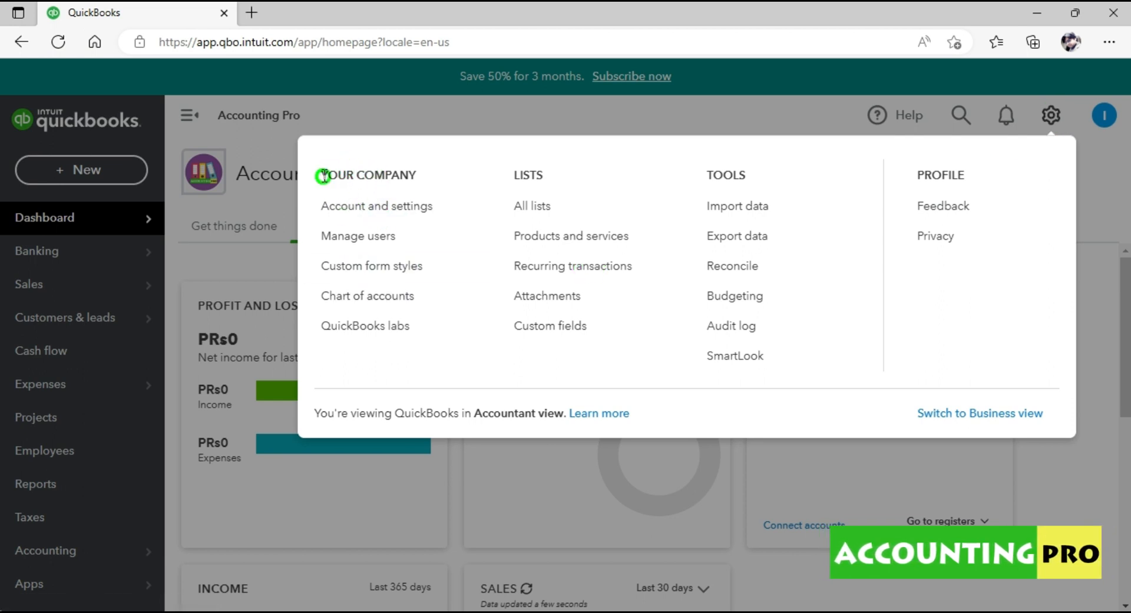
pyautogui.moveTo(320, 175); pyautogui.dragTo(439, 203)
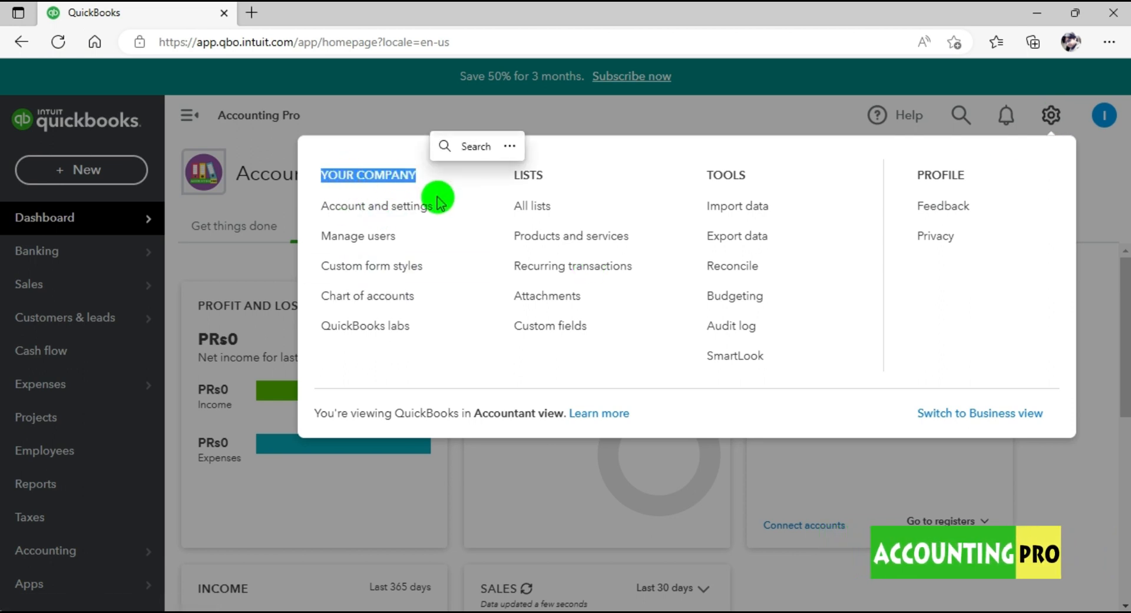
pyautogui.click(443, 187)
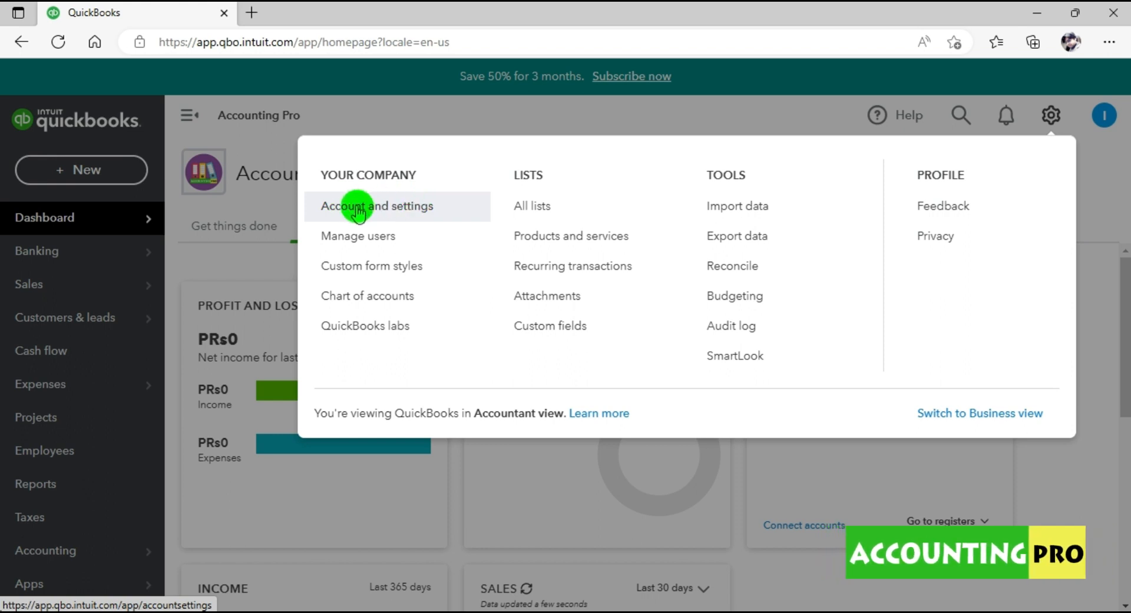
pyautogui.click(403, 217)
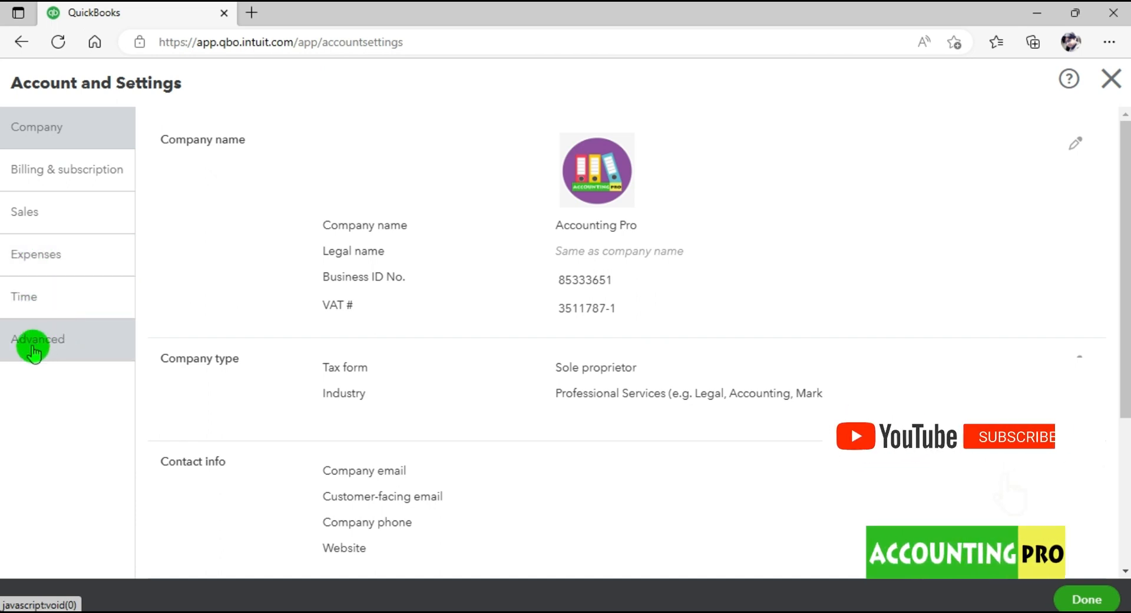
pyautogui.click(72, 141)
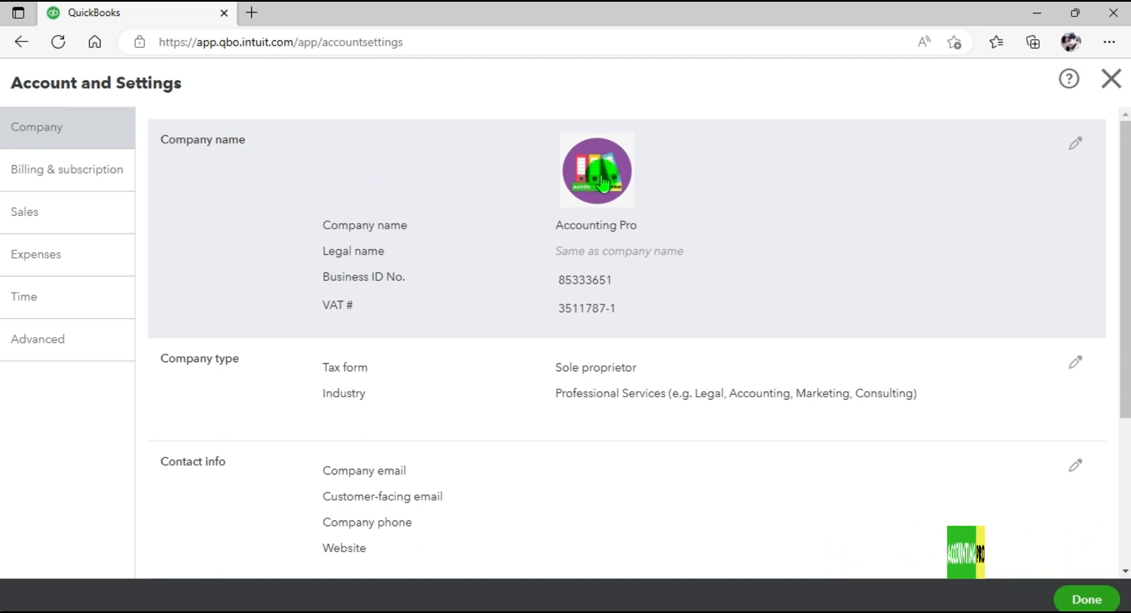
# - Open the company name details for editing and look at the available company logos
pyautogui.click(1077, 151)
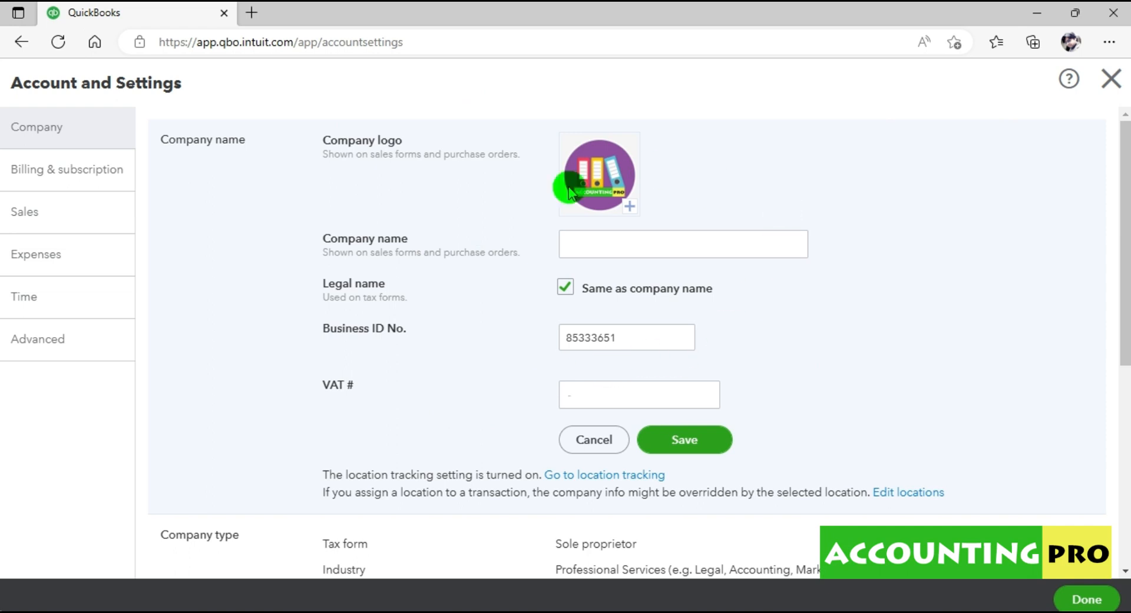
pyautogui.click(629, 210)
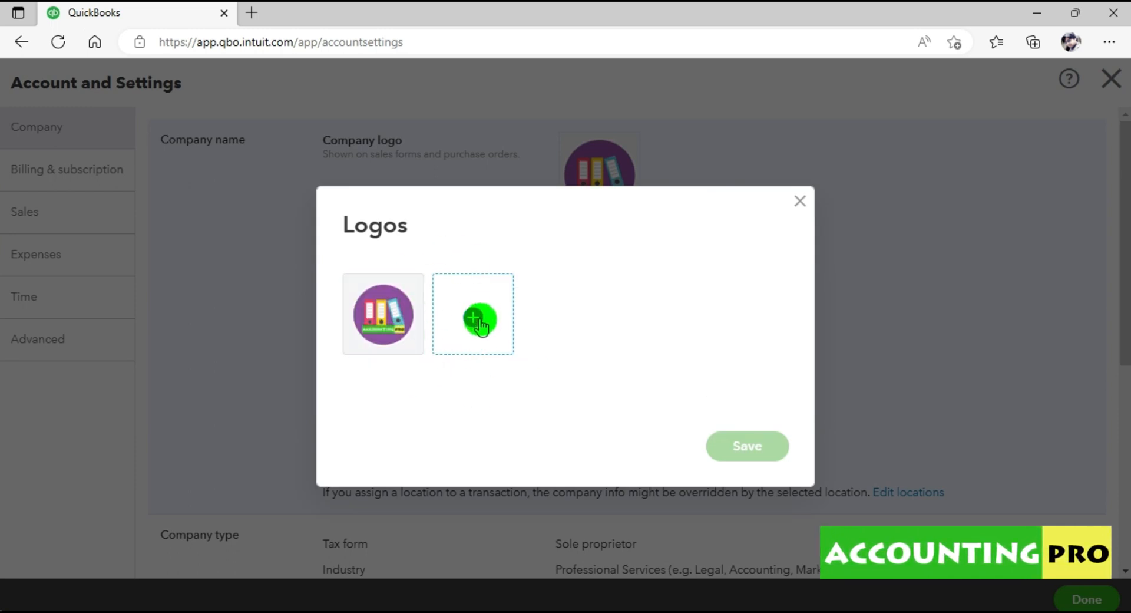
pyautogui.click(800, 203)
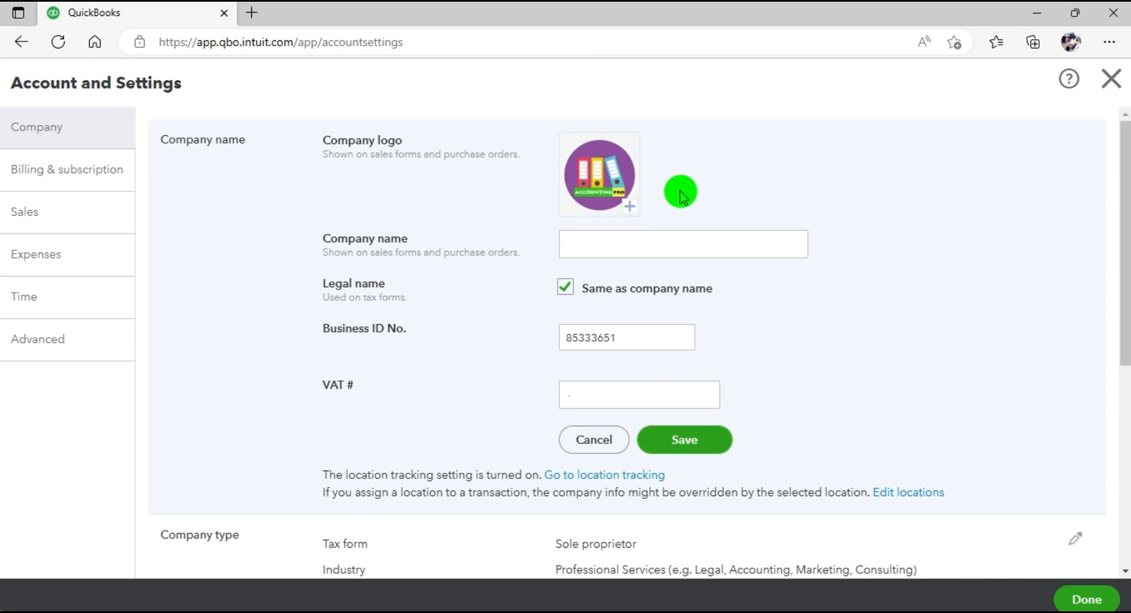
# - Enter Accounting Pro as the company name, fill in the VAT number and save the company details
pyautogui.click(573, 248)
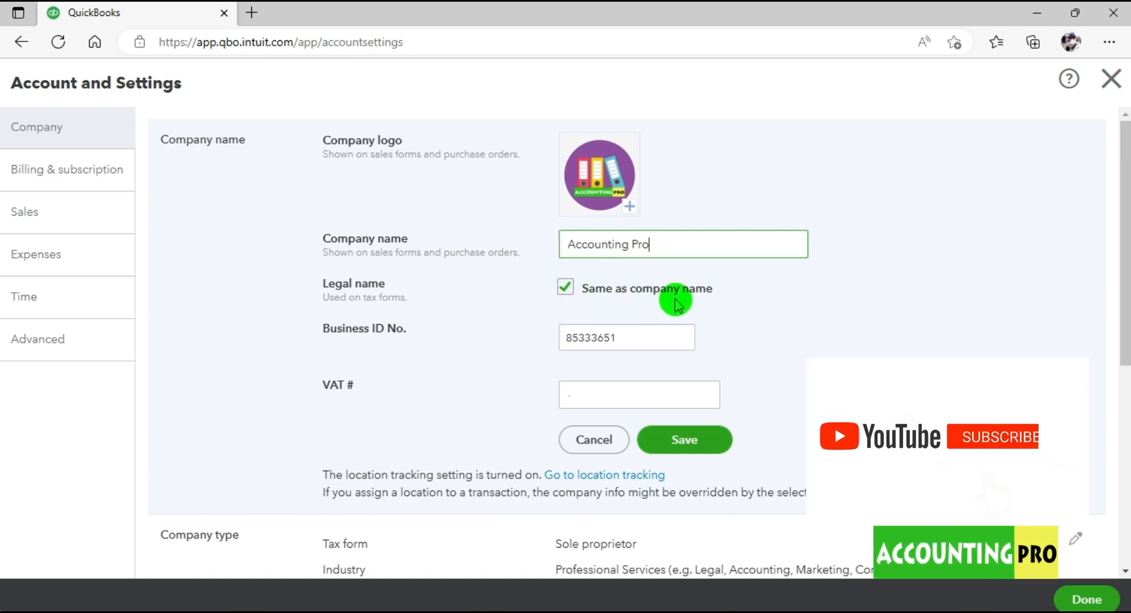
pyautogui.click(626, 337)
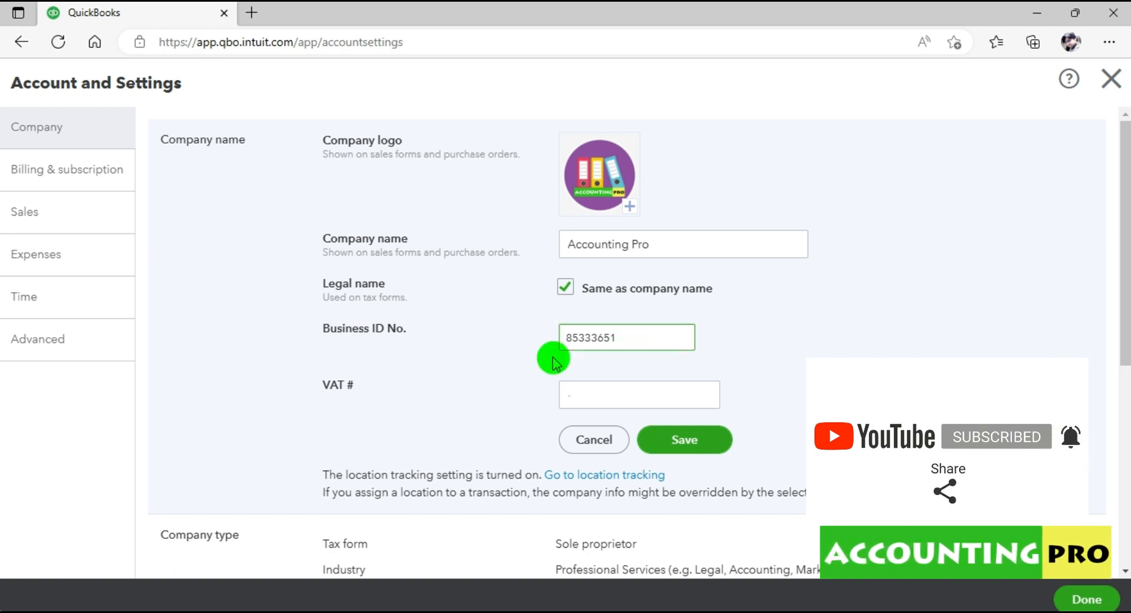
pyautogui.click(582, 398)
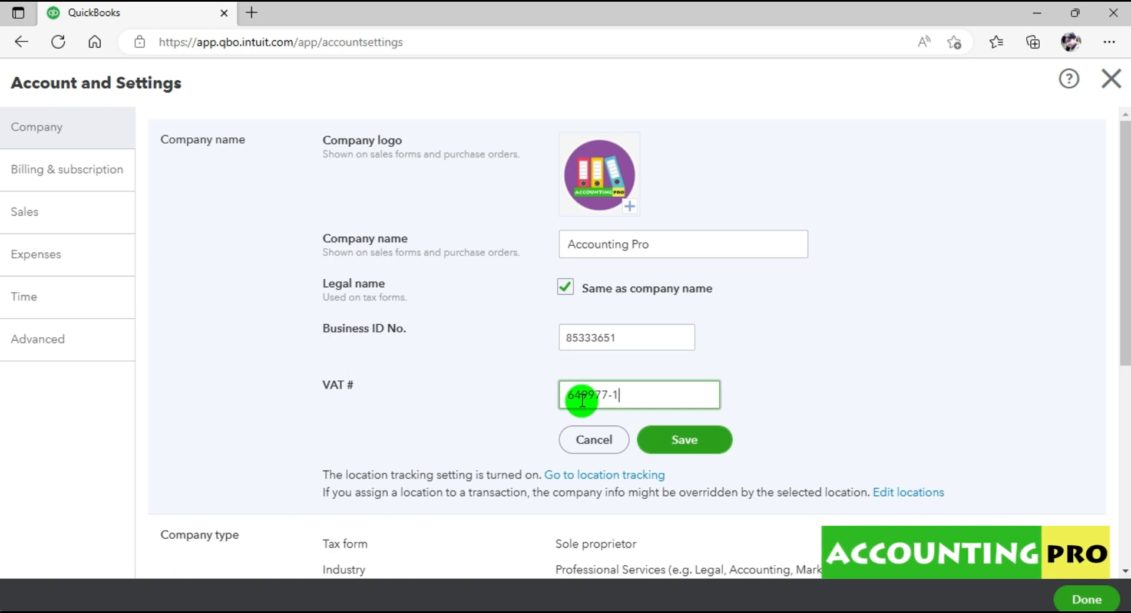
pyautogui.click(681, 452)
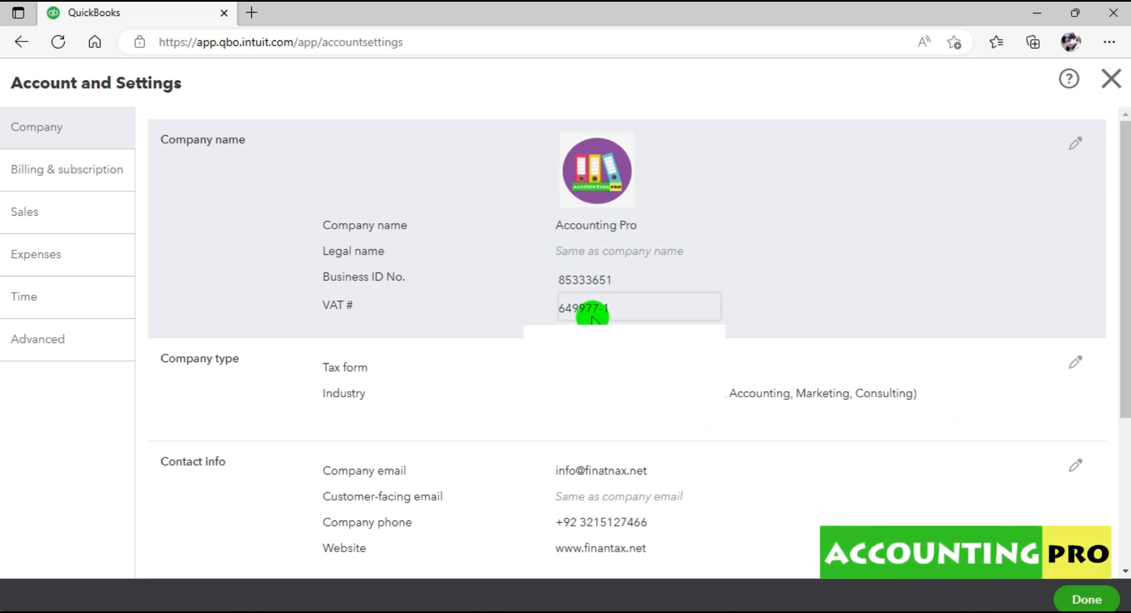
# - Edit the company type and choose Sole proprietor as the tax form
pyautogui.scroll(-2, 593, 318)
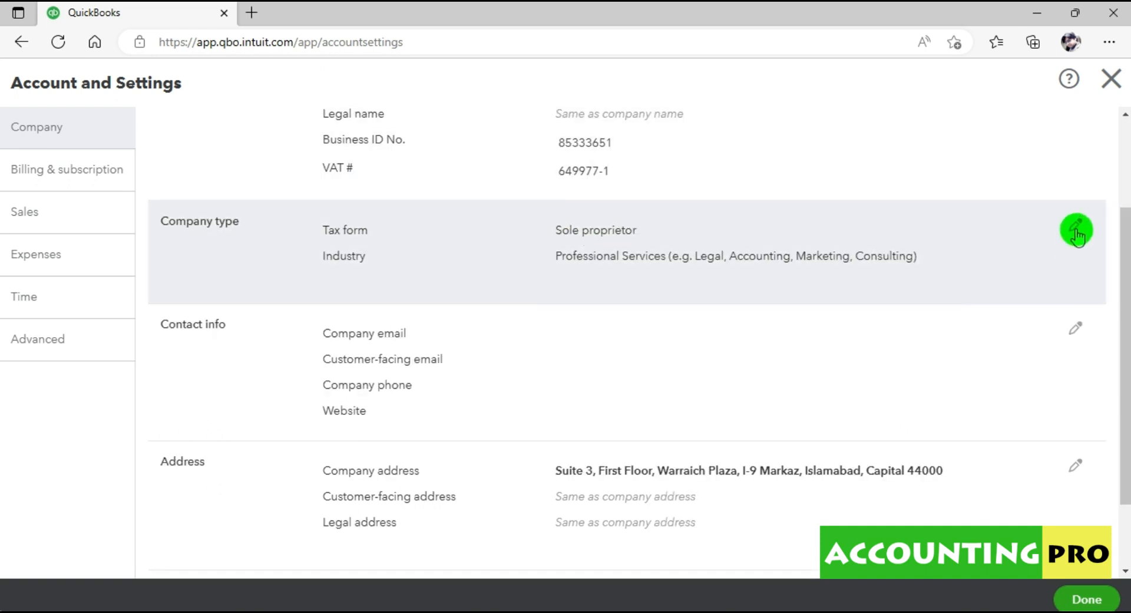
pyautogui.click(1076, 231)
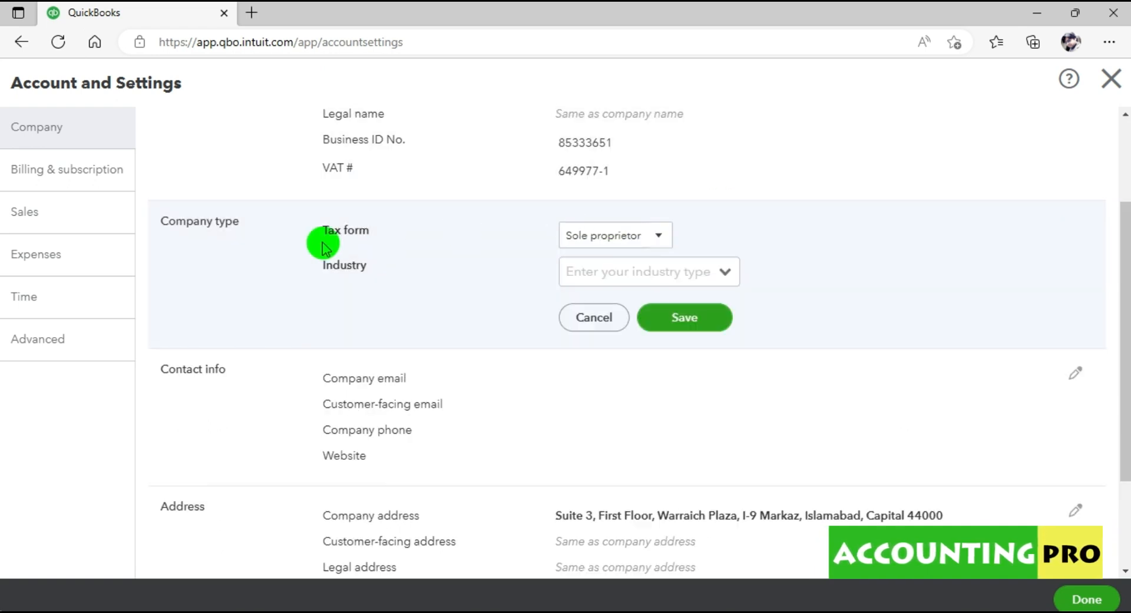
pyautogui.click(617, 239)
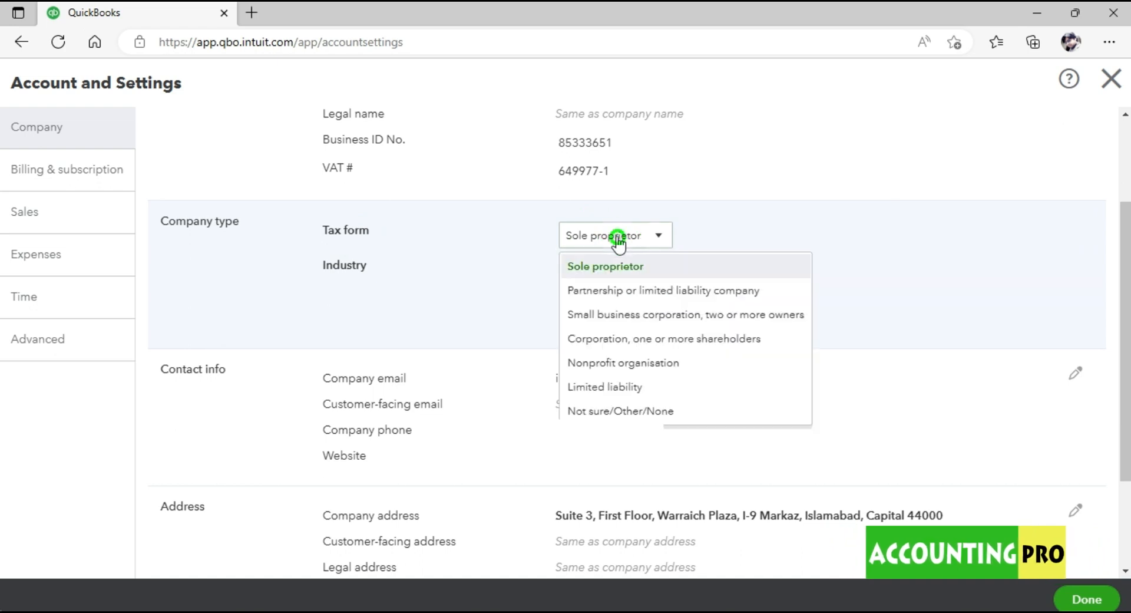
pyautogui.click(659, 268)
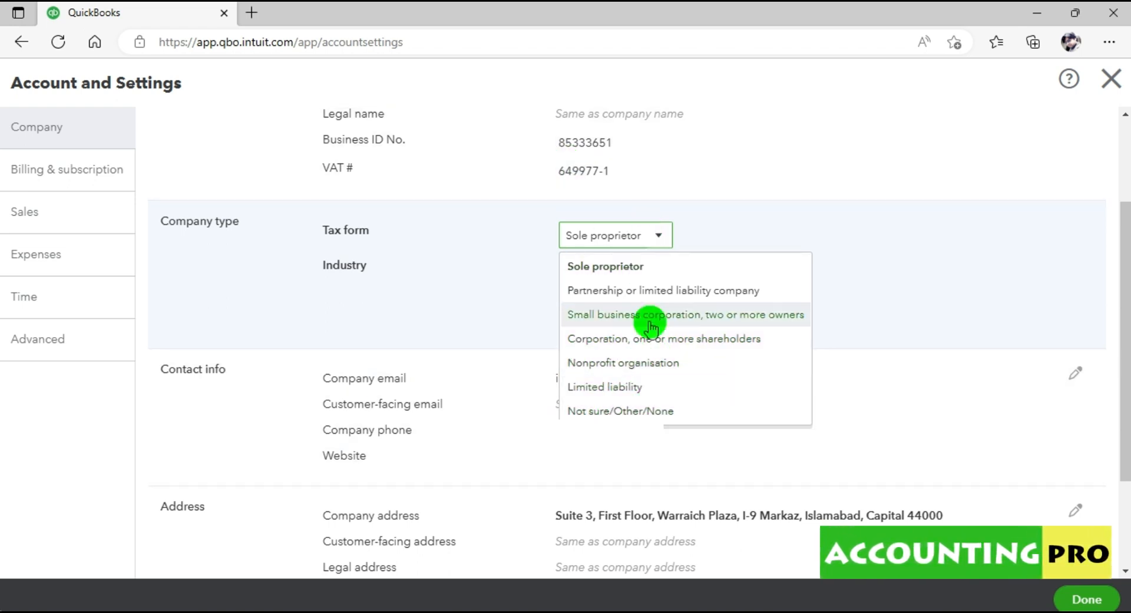
pyautogui.click(635, 245)
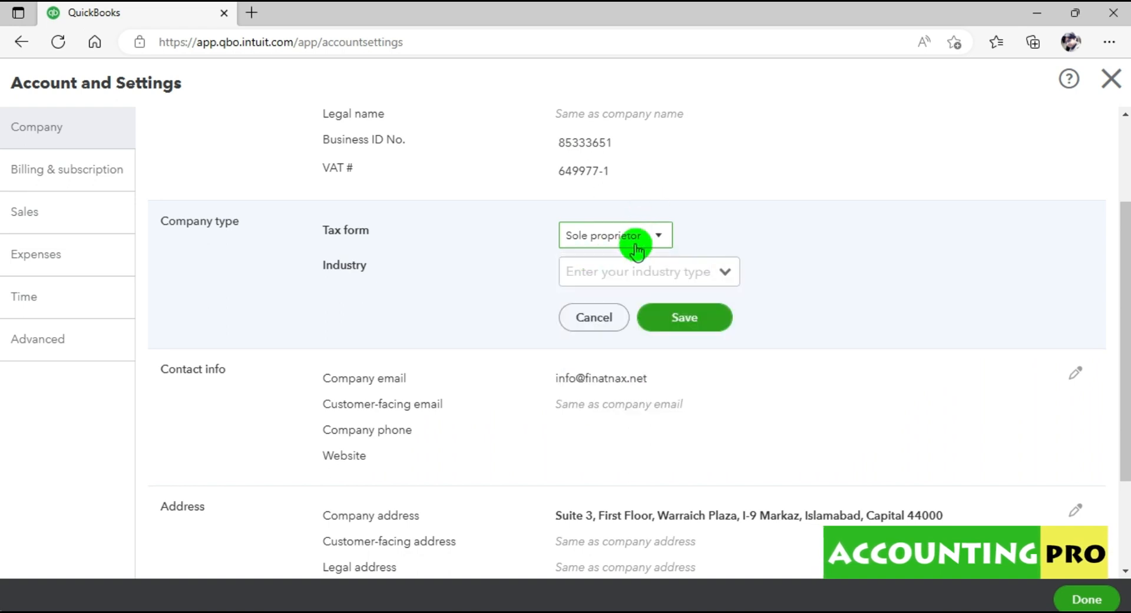
# - Try to set the industry to Professional Services (e.g. Legal, Accounting, Marketing, Consulting) and save the company type
pyautogui.click(728, 272)
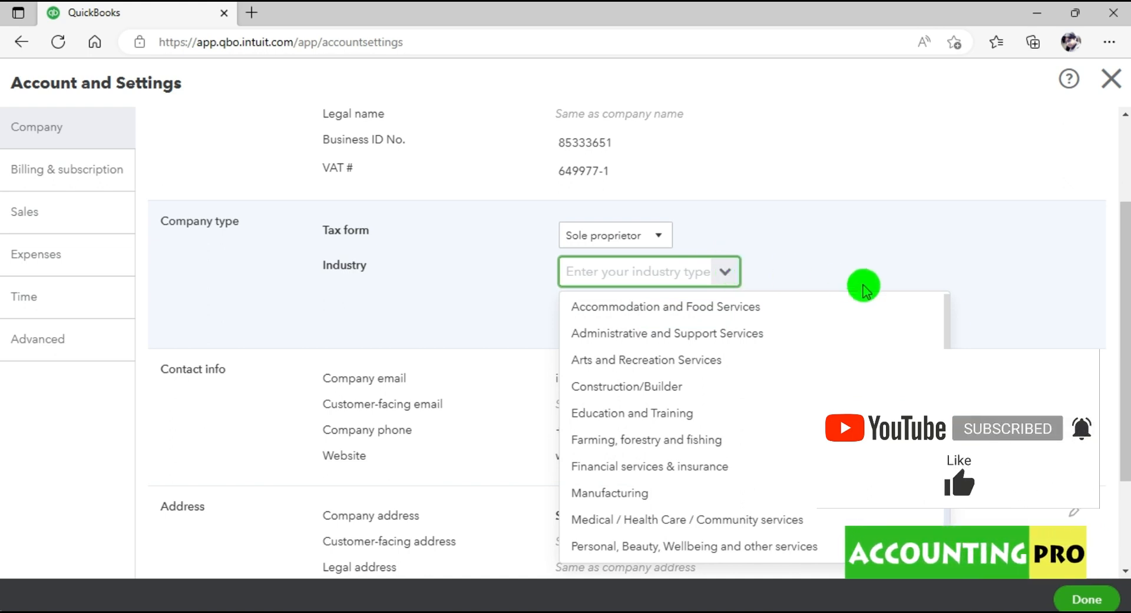
pyautogui.scroll(-2, 948, 318)
pyautogui.scroll(-5, 948, 319)
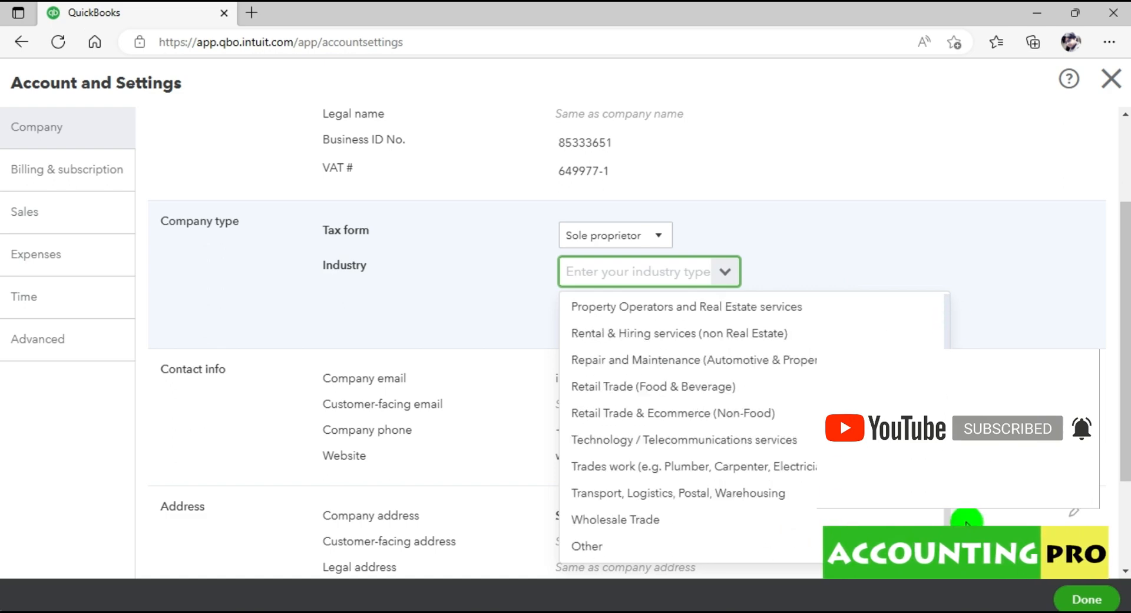
pyautogui.scroll(7, 954, 312)
pyautogui.scroll(-3, 960, 348)
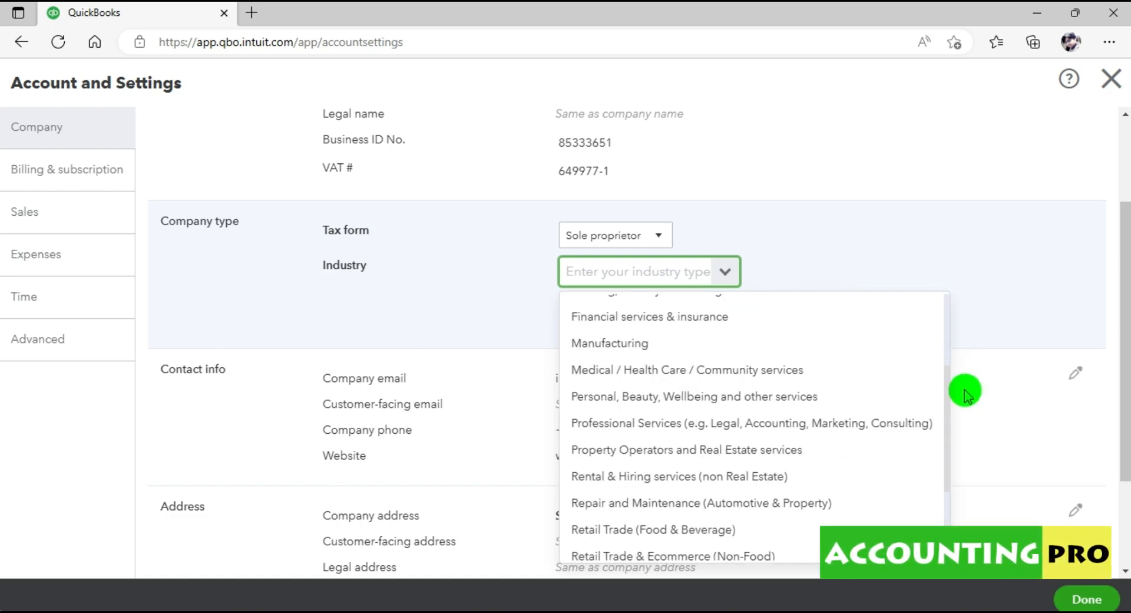
pyautogui.scroll(-1, 965, 392)
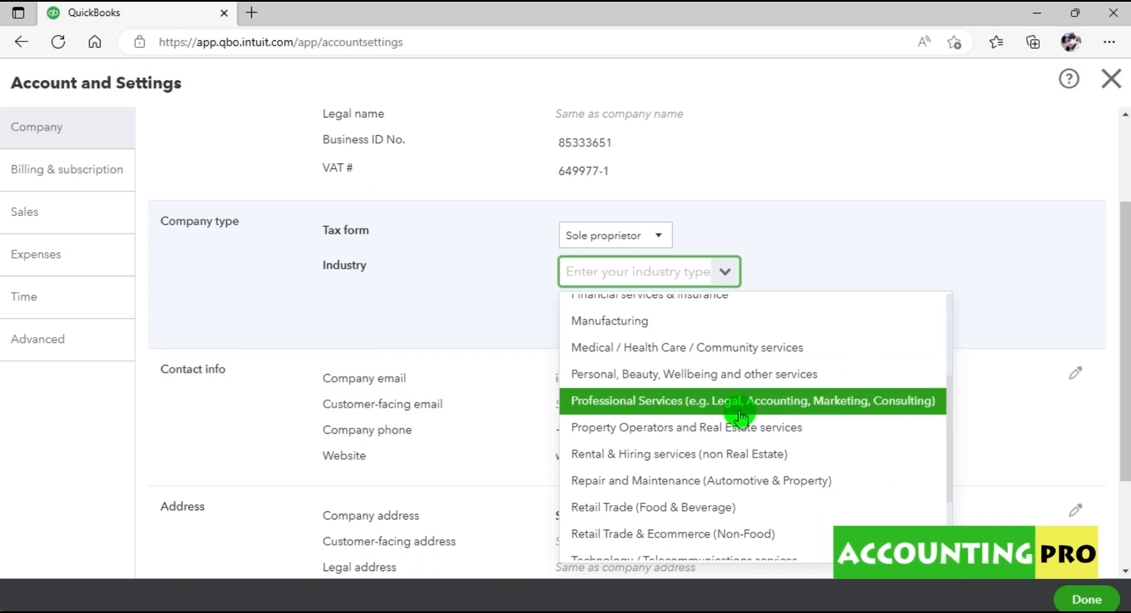
pyautogui.click(772, 414)
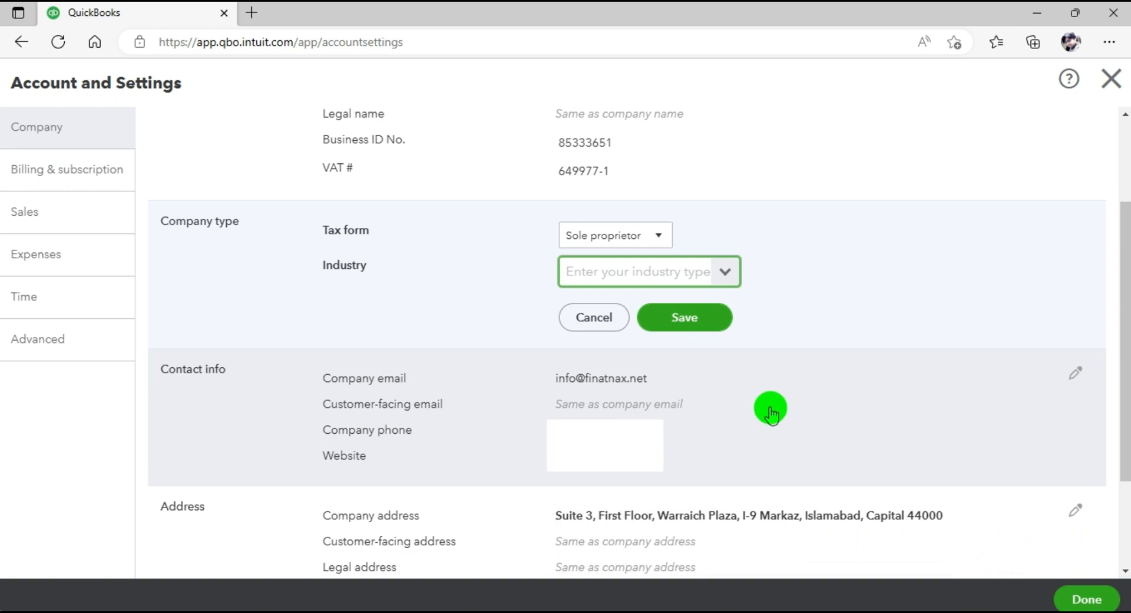
pyautogui.click(696, 317)
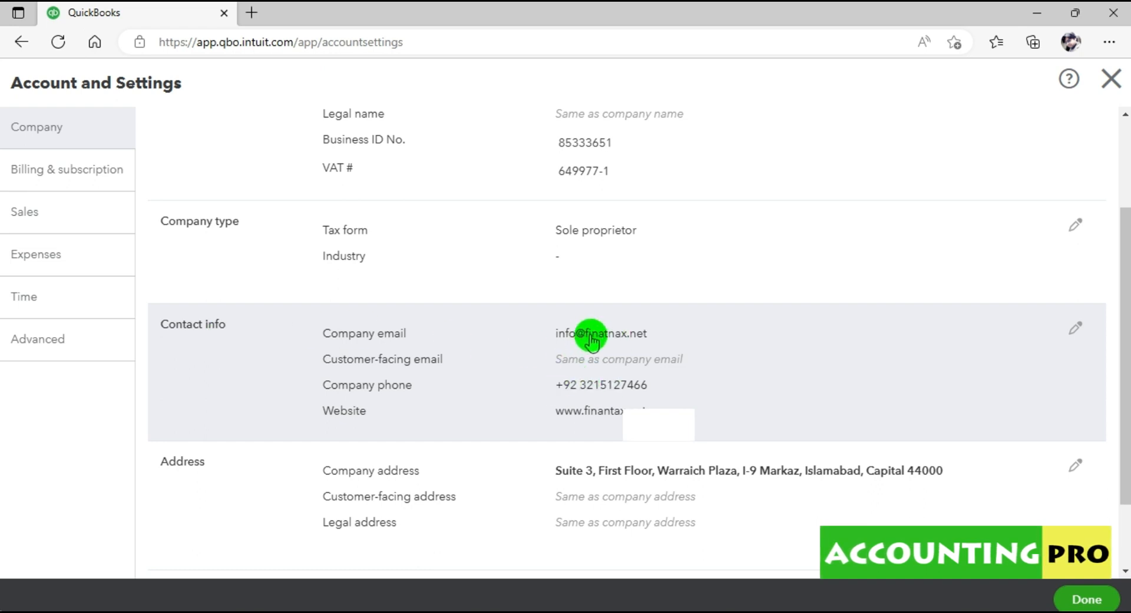
# - Edit the contact info, enter a new company phone number and save it
pyautogui.click(1076, 337)
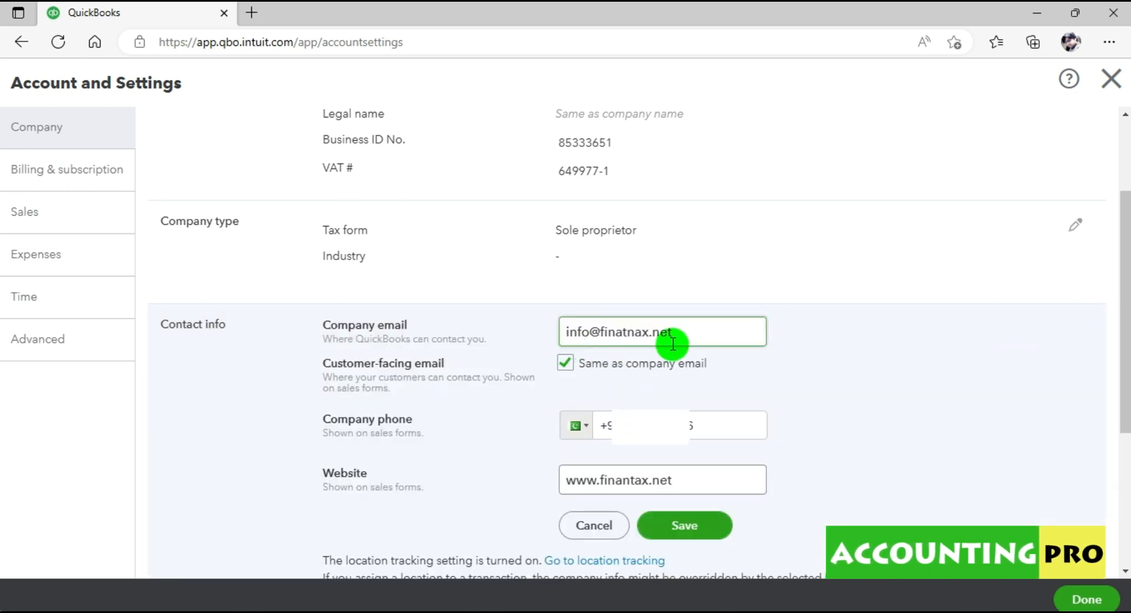
pyautogui.scroll(-3, 620, 455)
pyautogui.click(683, 386)
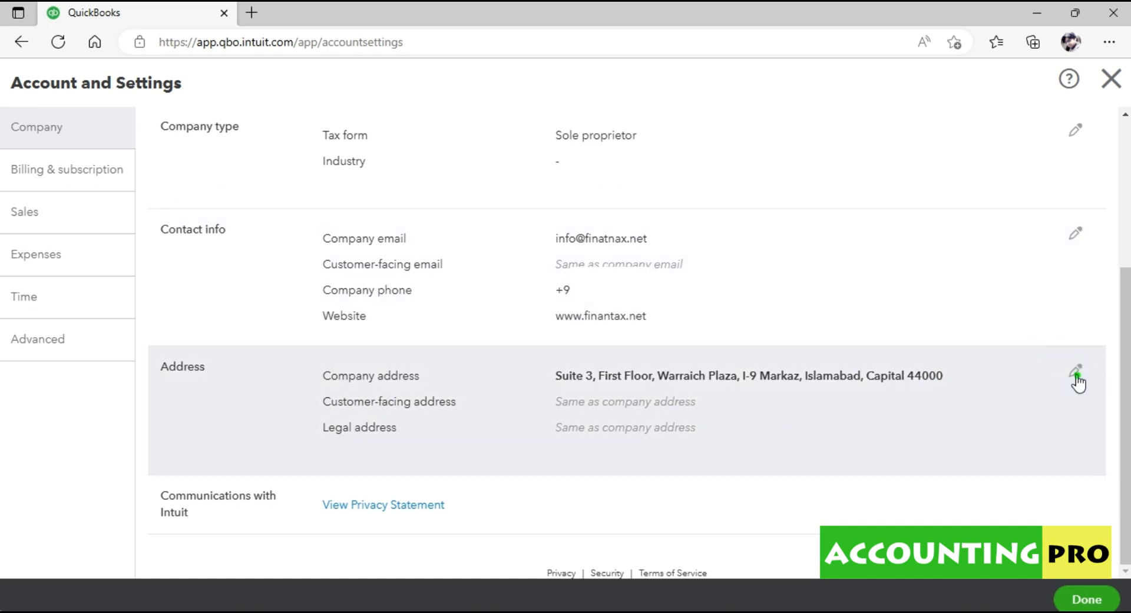
# - Open the company address for editing and save it with customer-facing and legal addresses the same as the company address
pyautogui.click(1076, 377)
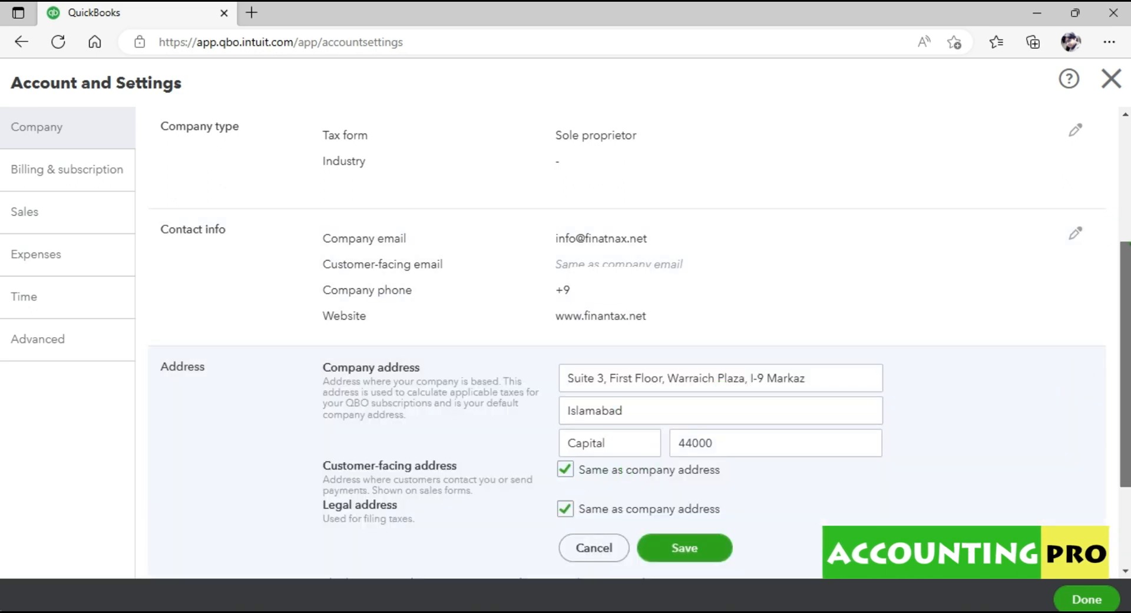
pyautogui.scroll(-2, 707, 318)
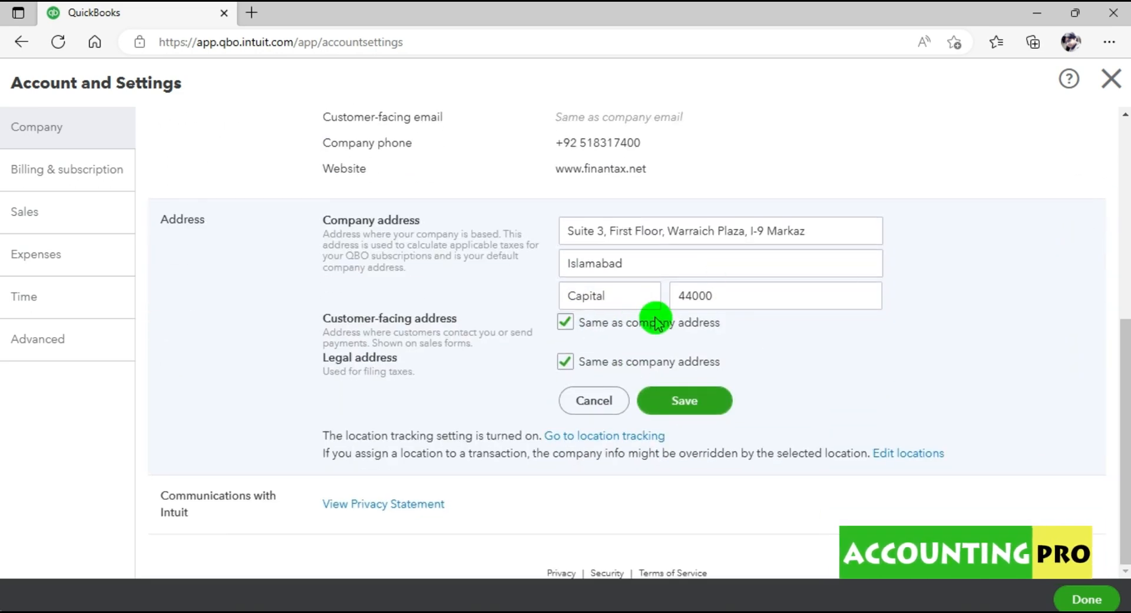
pyautogui.click(702, 412)
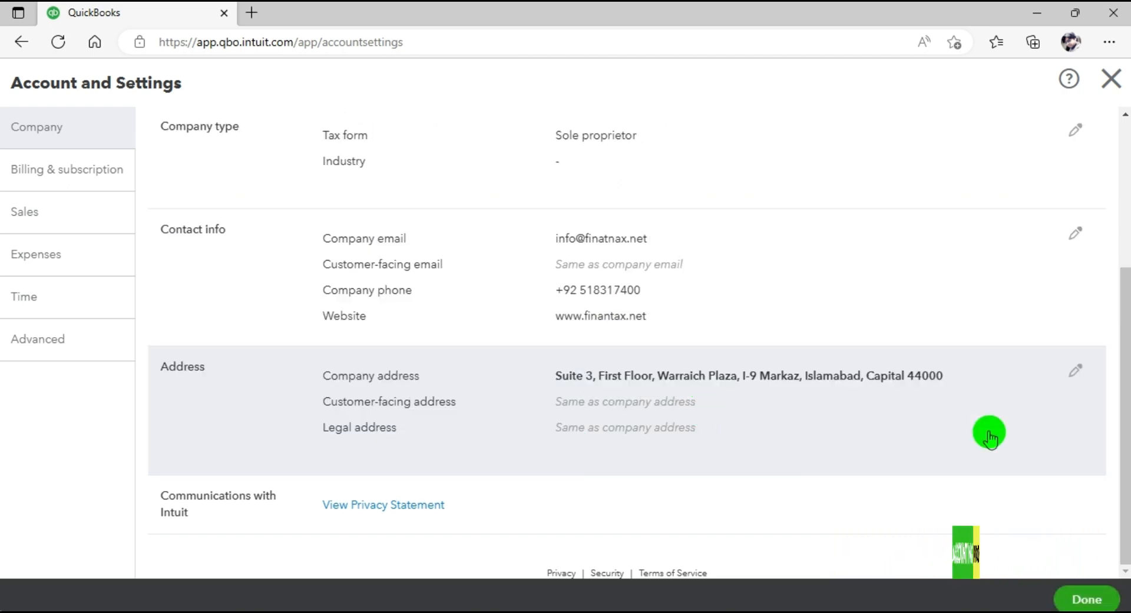
# - Open the billing and subscription settings and examine the remaining trial period and plan options
pyautogui.moveTo(1126, 380); pyautogui.dragTo(1125, 236)
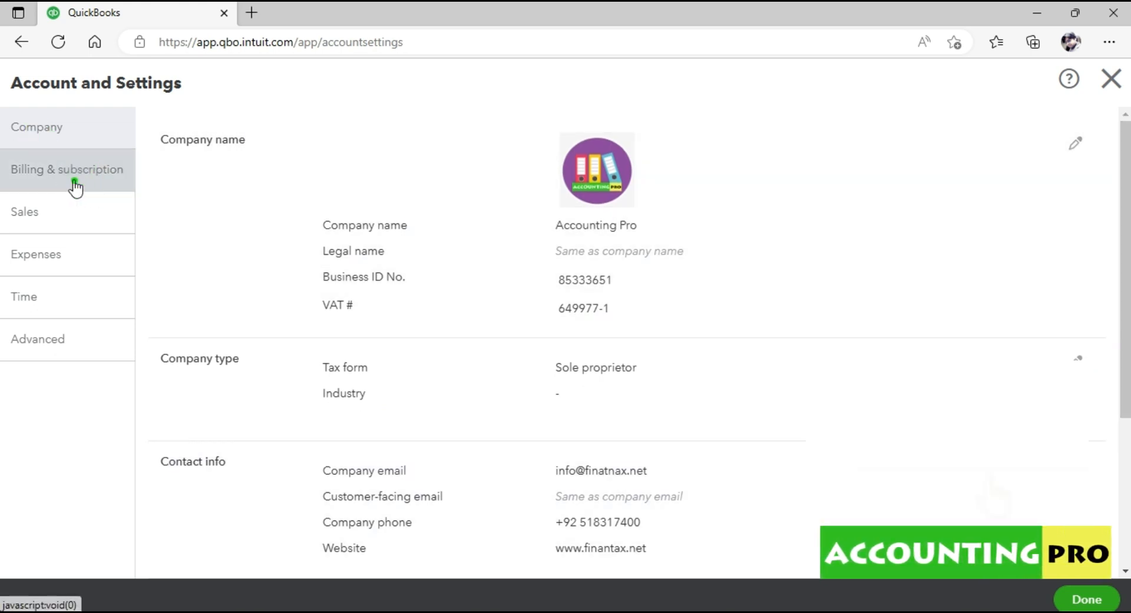
pyautogui.click(75, 183)
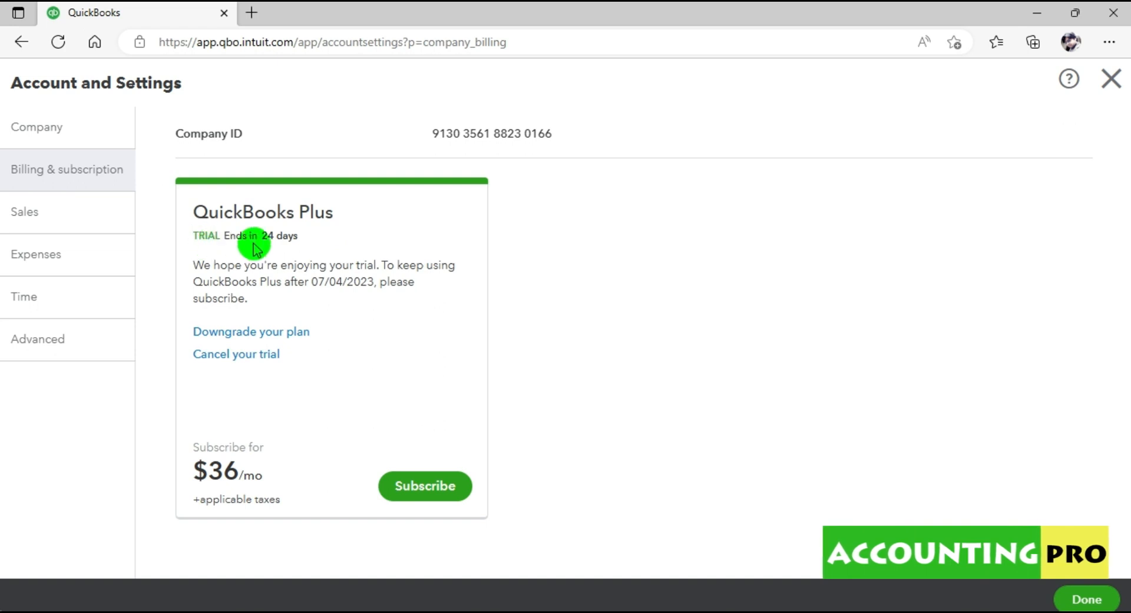
pyautogui.moveTo(262, 236); pyautogui.dragTo(330, 236)
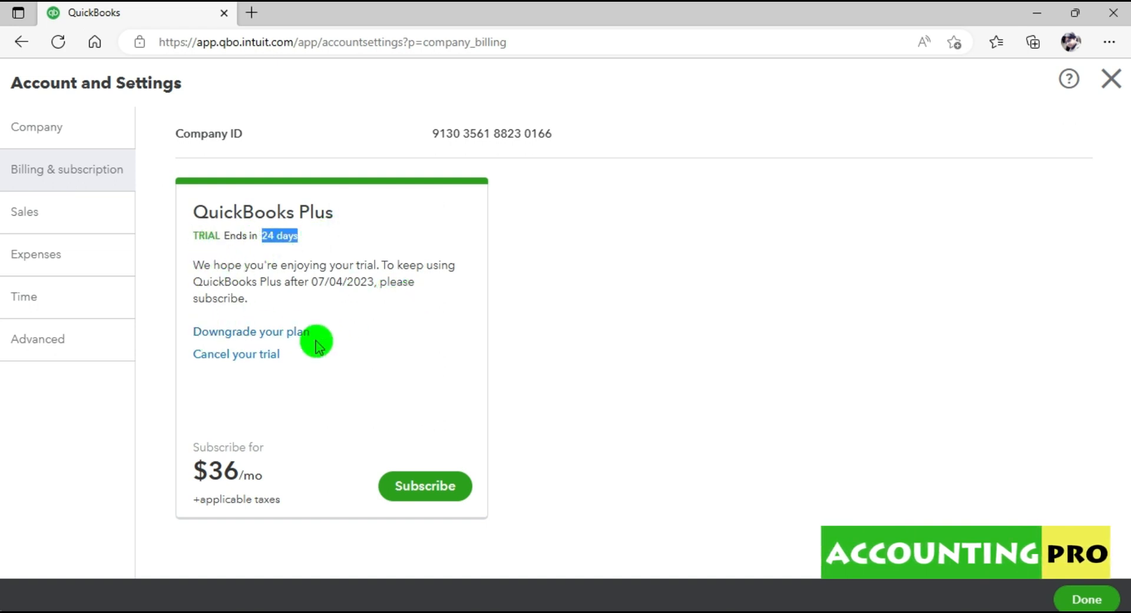
pyautogui.click(353, 386)
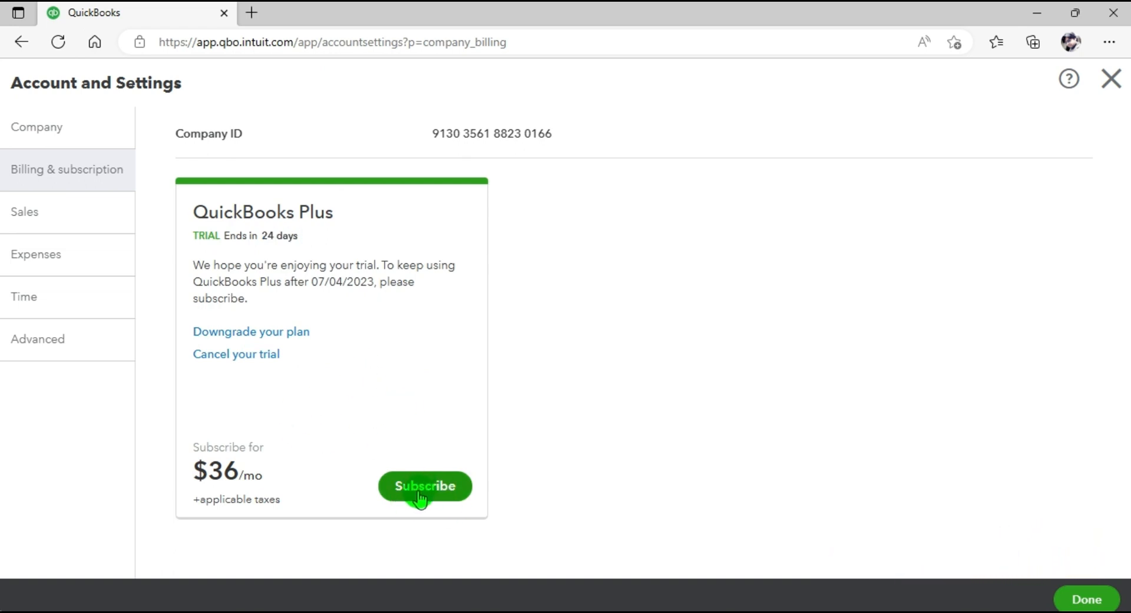
# - Open the form look-and-feel customisation from the sales settings and examine the form types offered for a new style
pyautogui.click(46, 225)
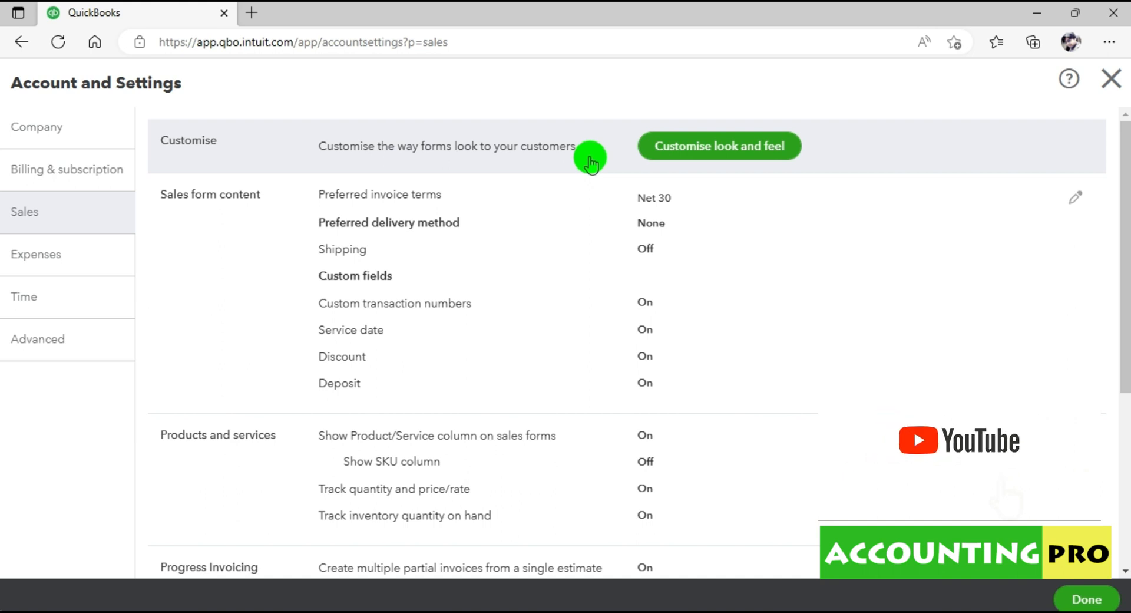
pyautogui.click(750, 152)
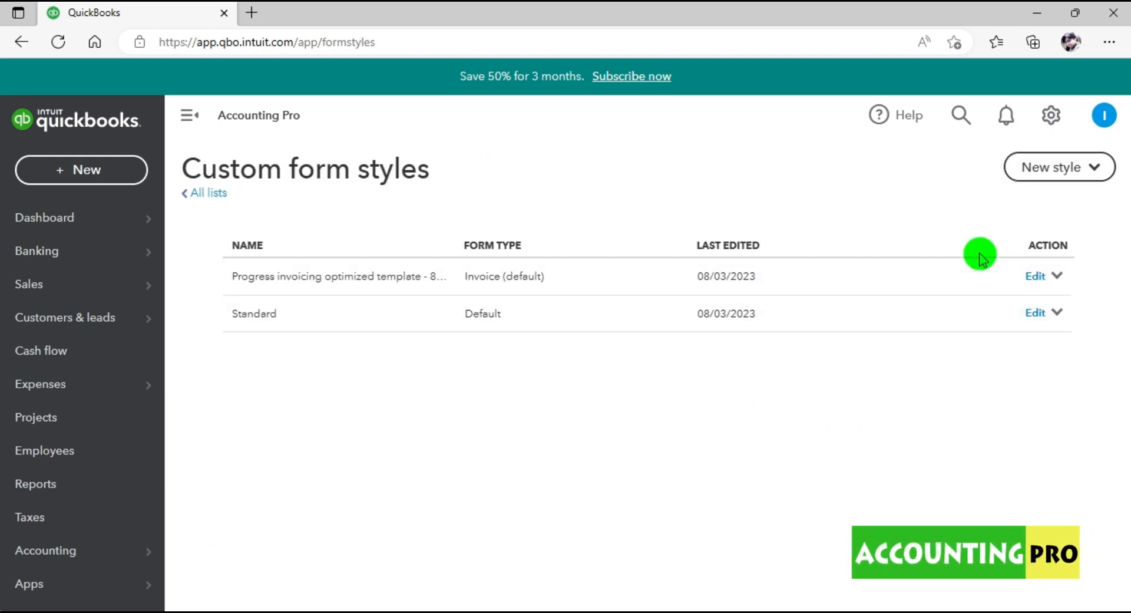
pyautogui.click(1091, 167)
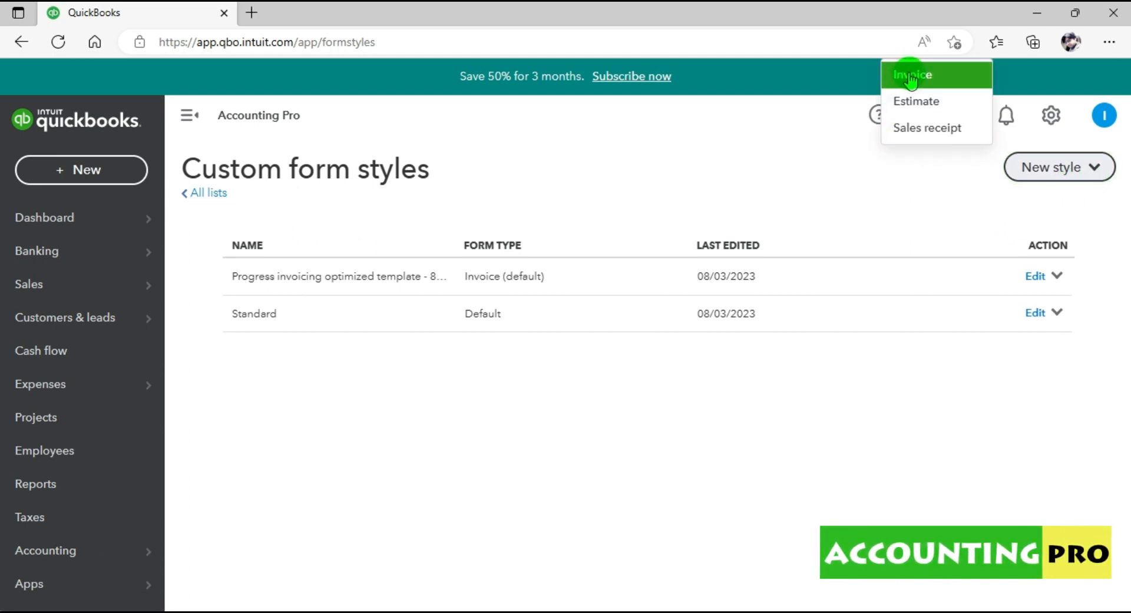
# - Return to the sales section of the company's account settings
pyautogui.click(1053, 118)
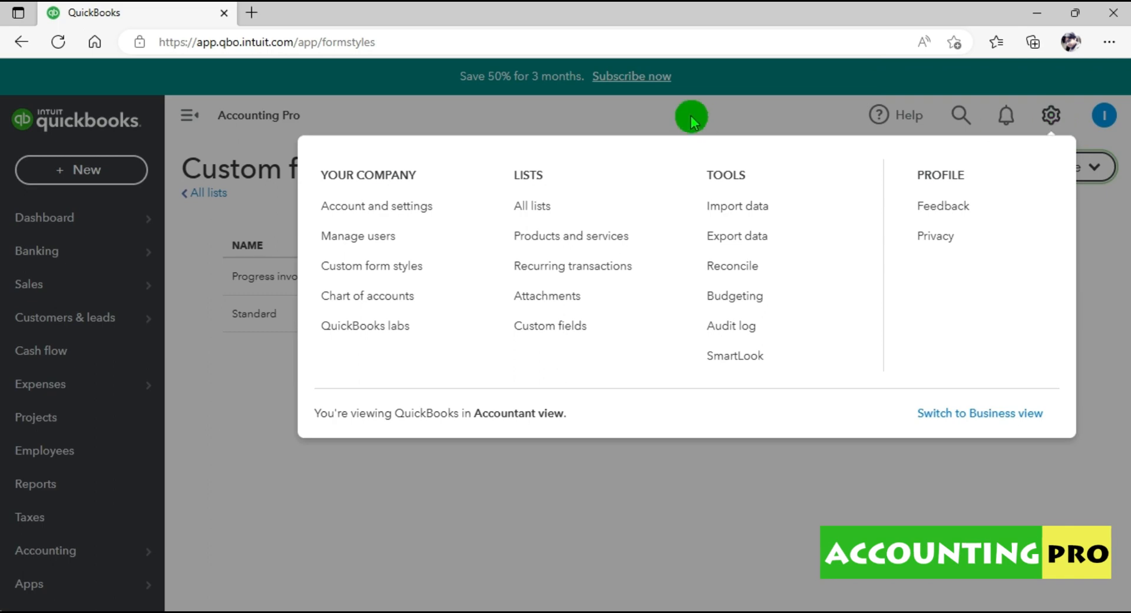
pyautogui.click(384, 215)
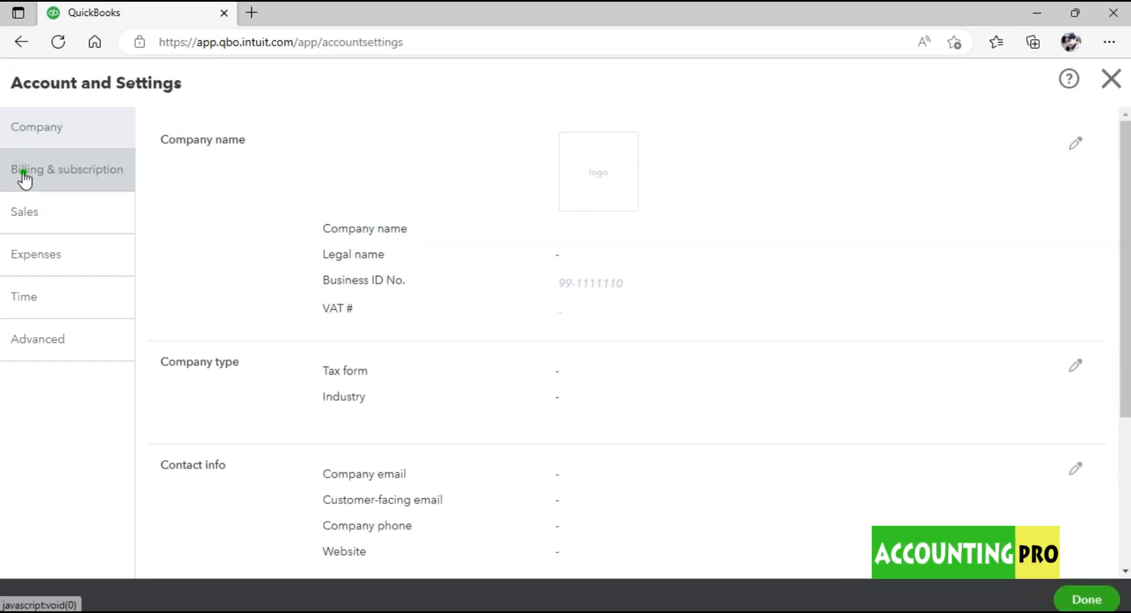
pyautogui.click(25, 177)
pyautogui.click(25, 215)
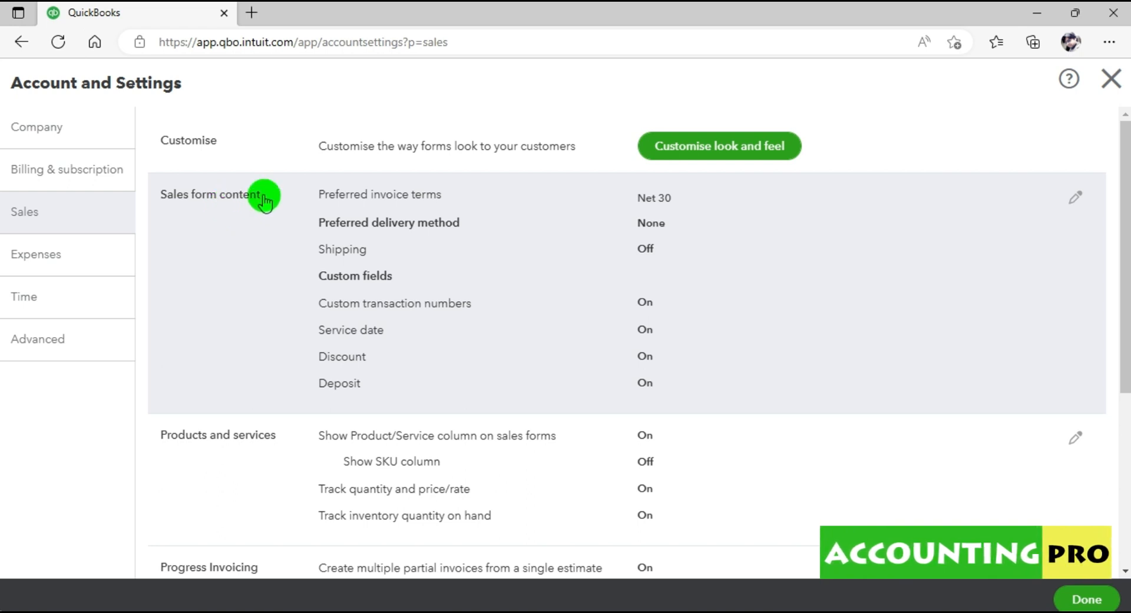
# - Edit the sales form content, choosing Net 30 as the preferred invoice terms and None as the preferred delivery method
pyautogui.click(1074, 198)
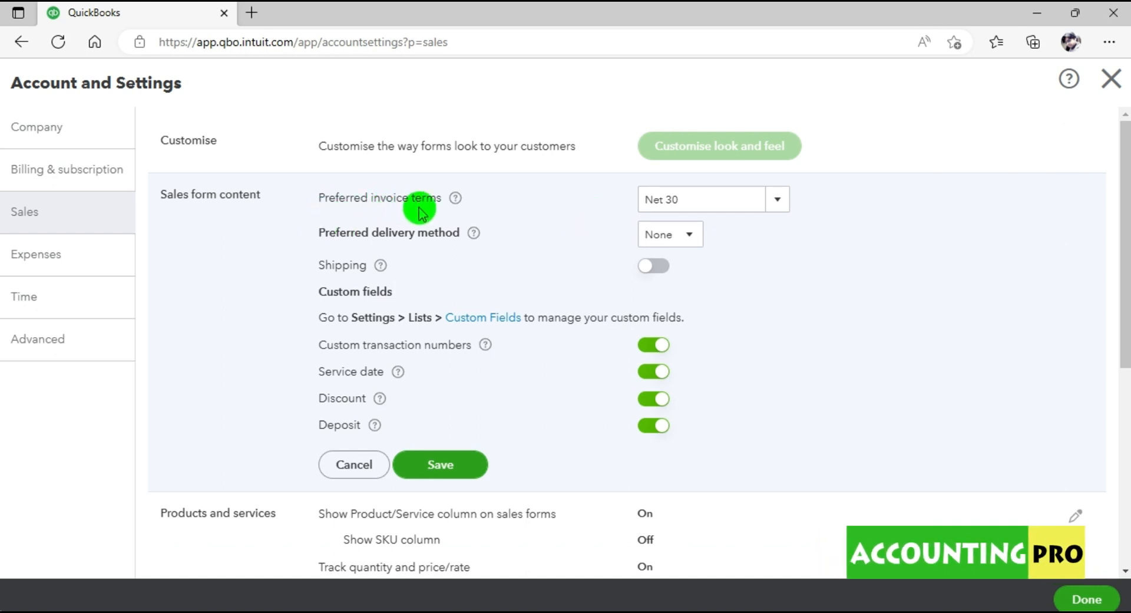
pyautogui.click(778, 200)
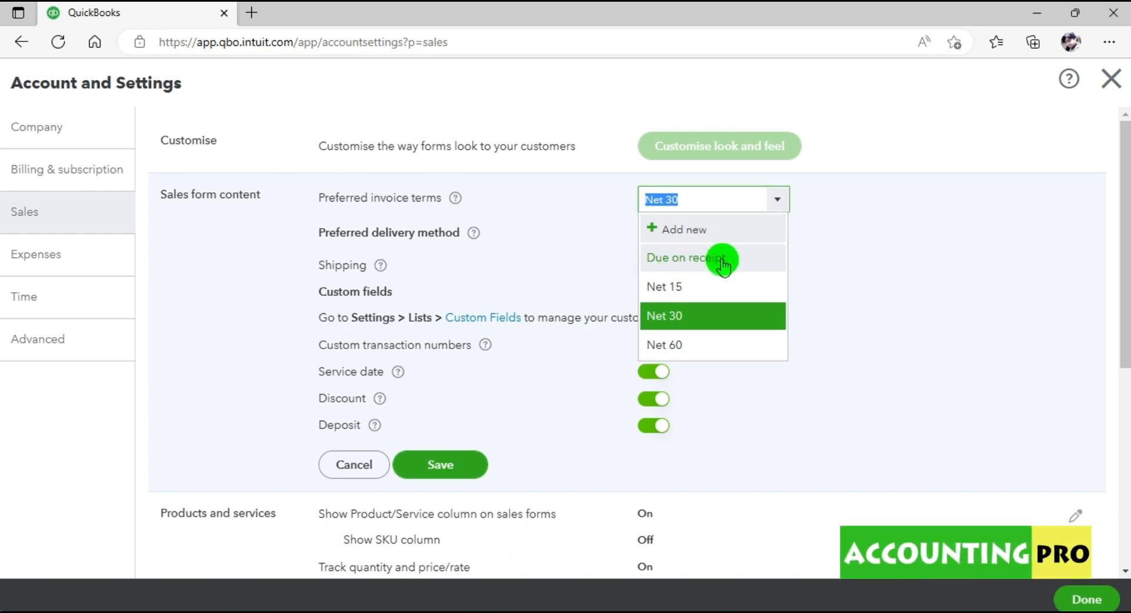
pyautogui.click(754, 324)
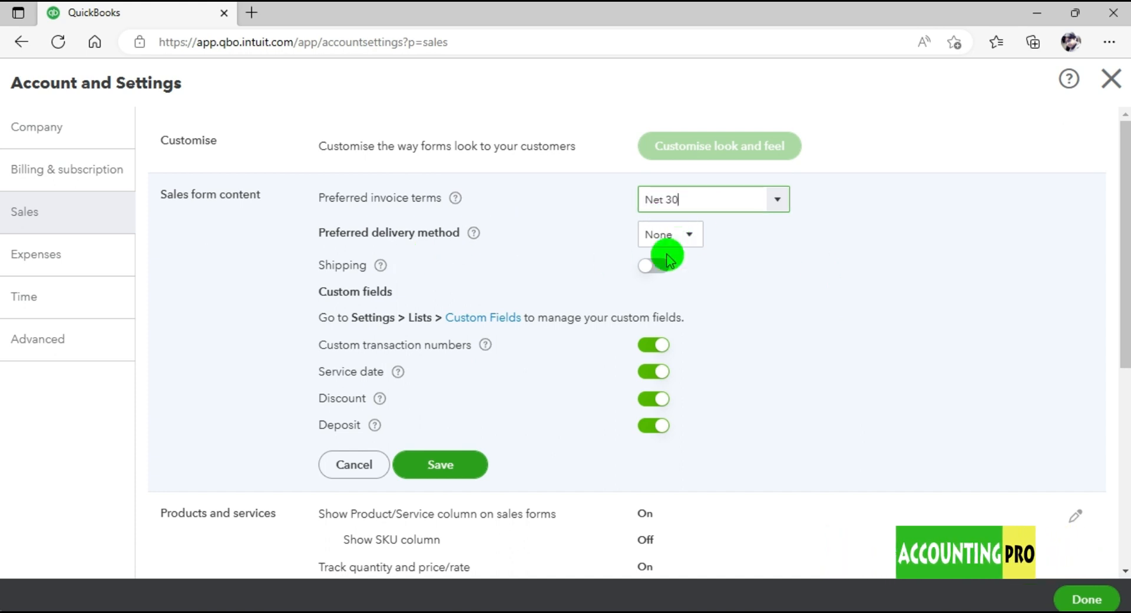
pyautogui.click(701, 235)
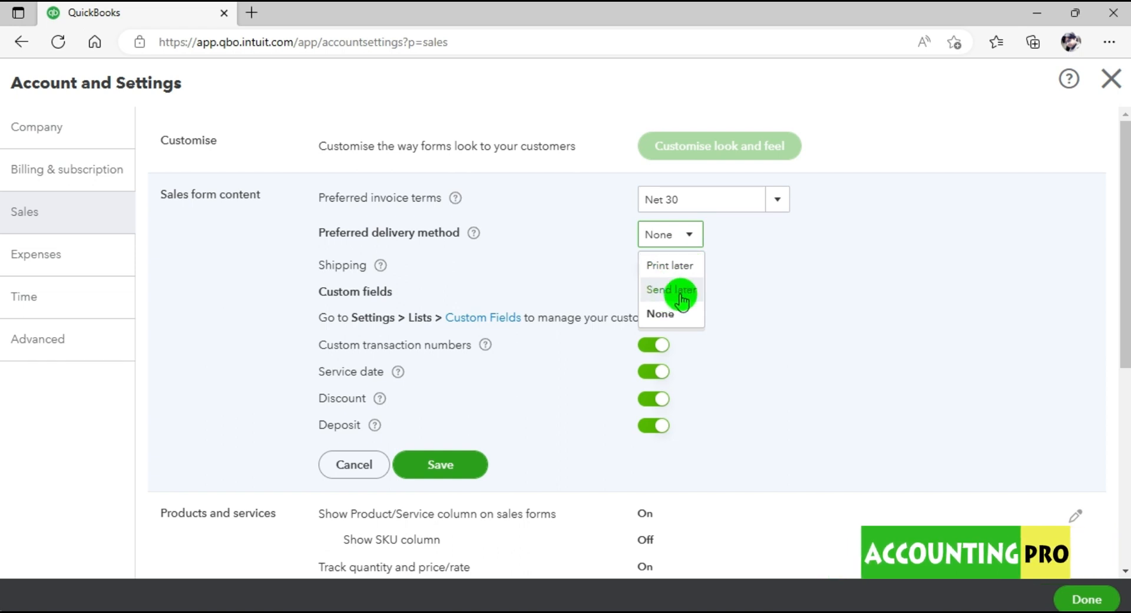
pyautogui.click(662, 313)
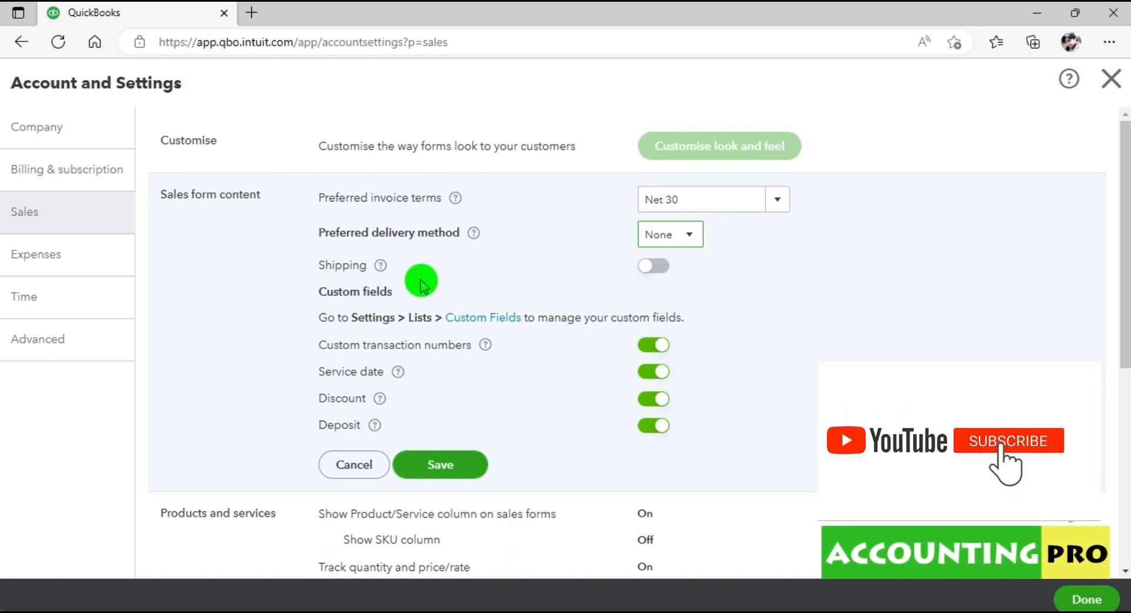
# - Try the shipping option, switch it back off and save the sales form content
pyautogui.click(664, 274)
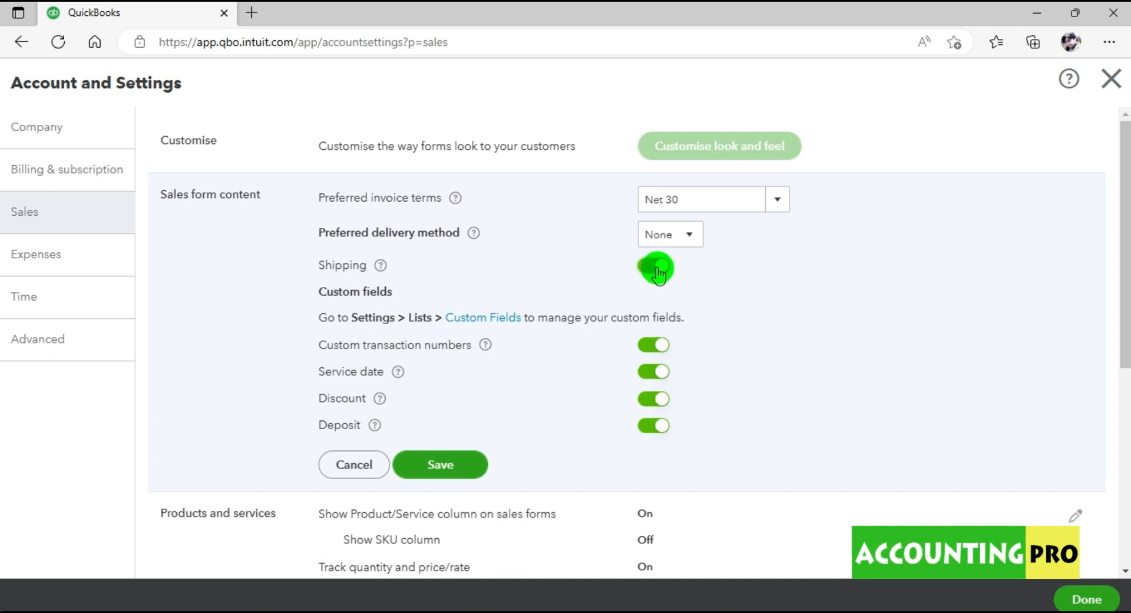
pyautogui.click(654, 272)
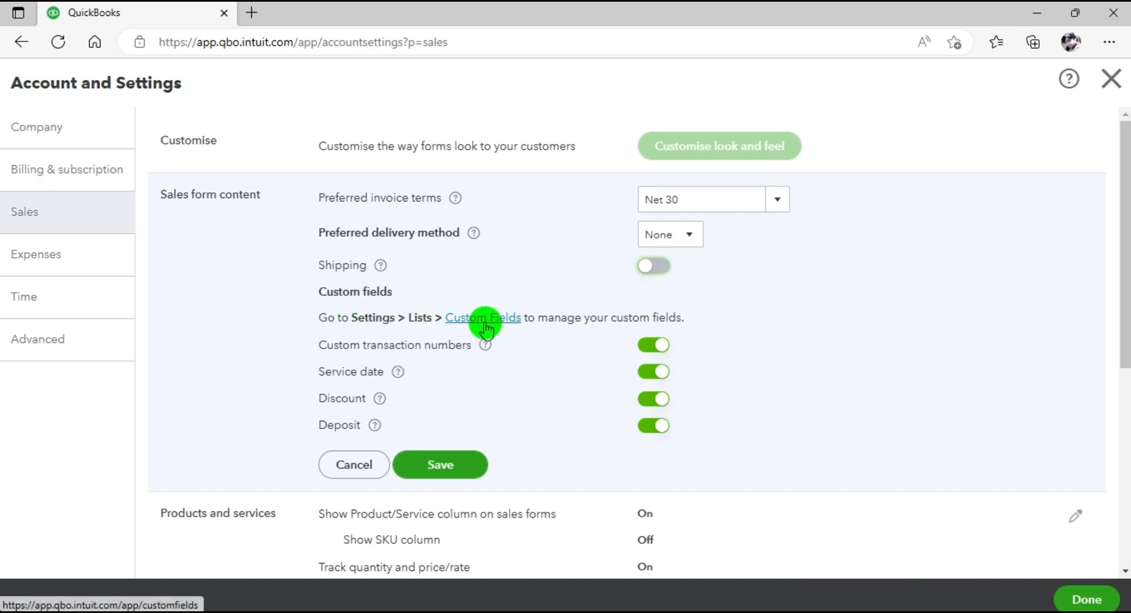
pyautogui.moveTo(405, 319); pyautogui.dragTo(434, 317)
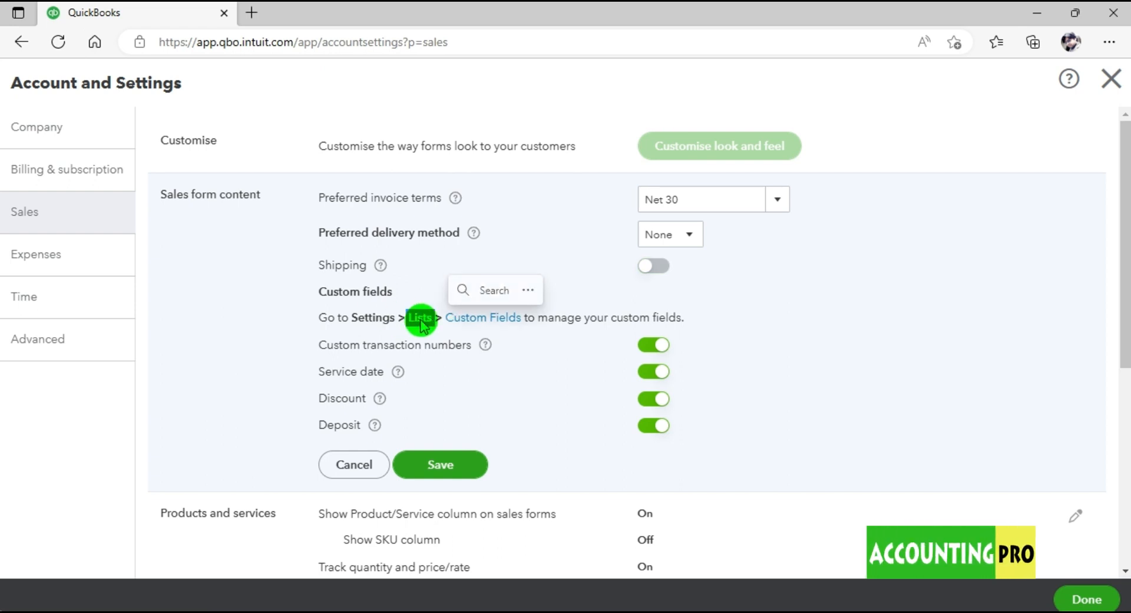
pyautogui.click(504, 404)
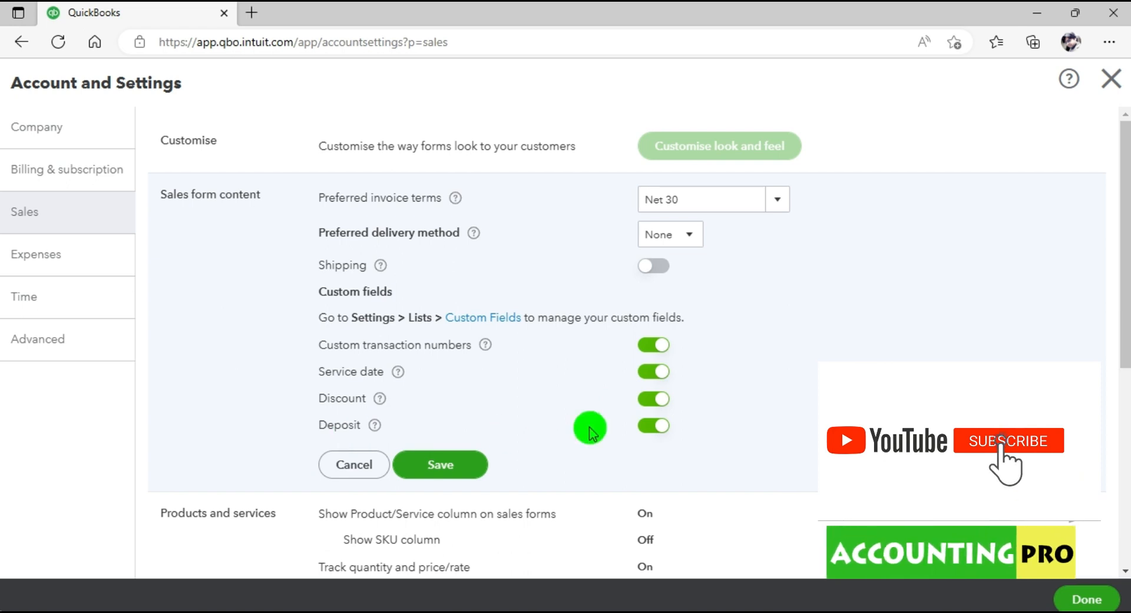
pyautogui.click(446, 471)
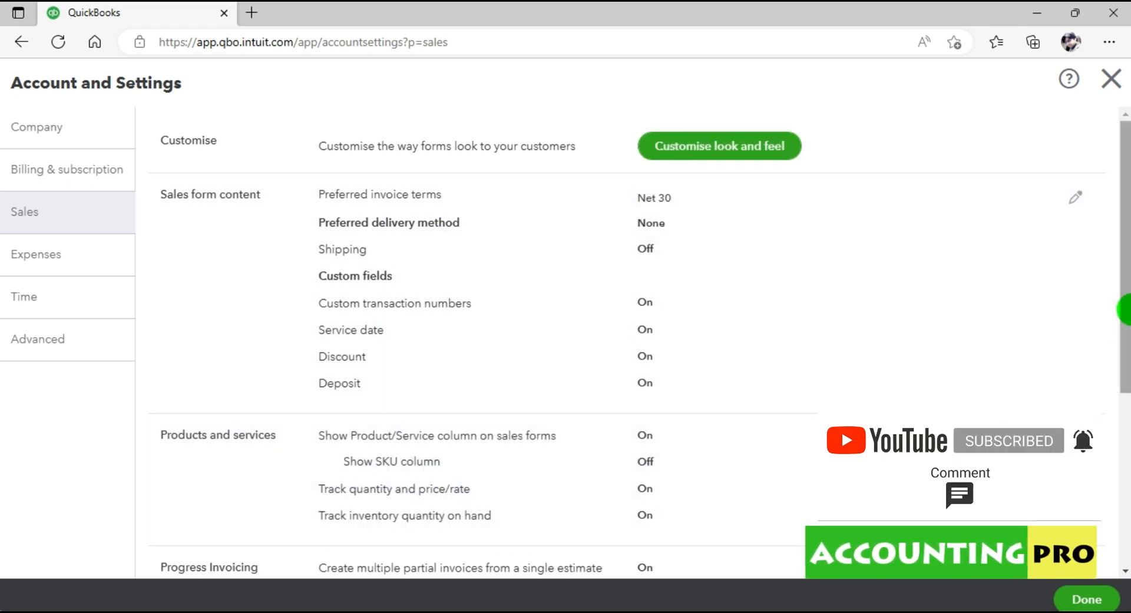
# - Open the products and services settings for editing, consult the help on the SKU column and save the section
pyautogui.moveTo(1124, 310); pyautogui.dragTo(1125, 454)
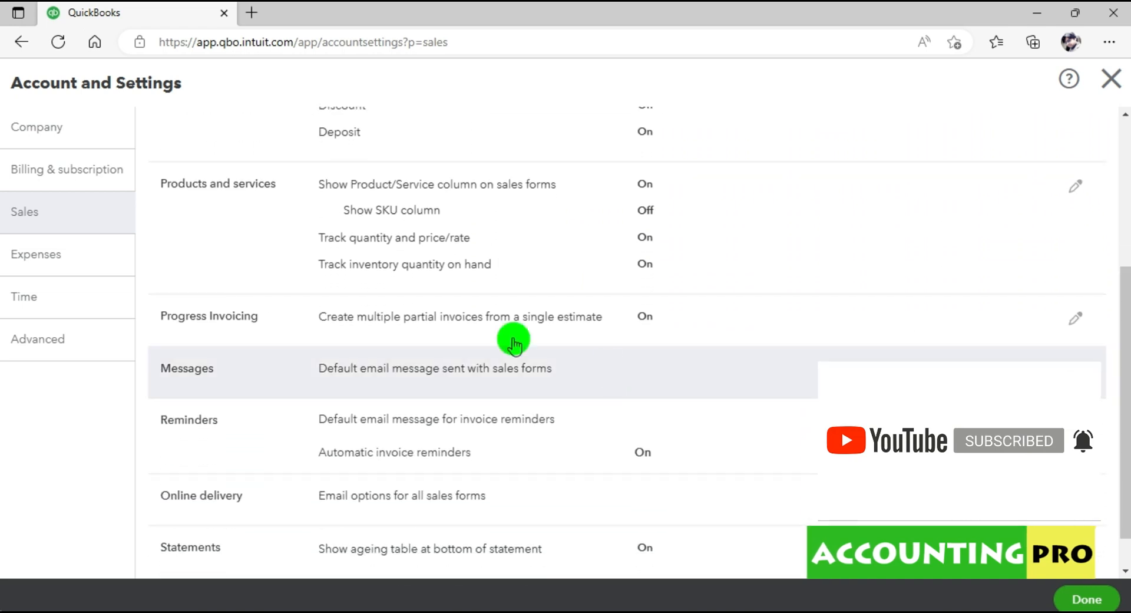
pyautogui.click(1075, 186)
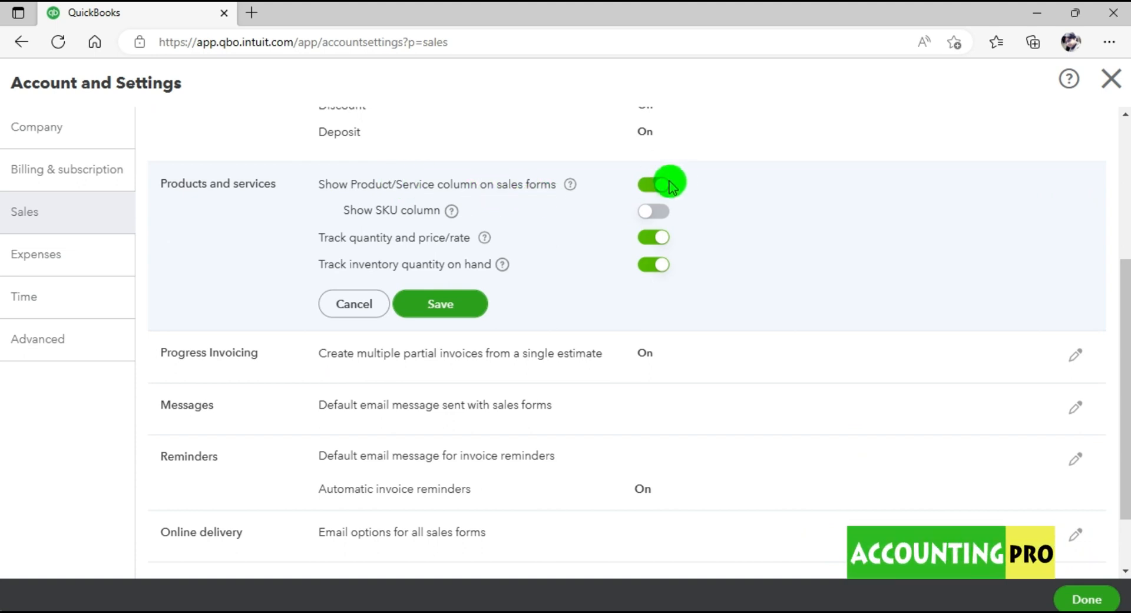
pyautogui.click(453, 212)
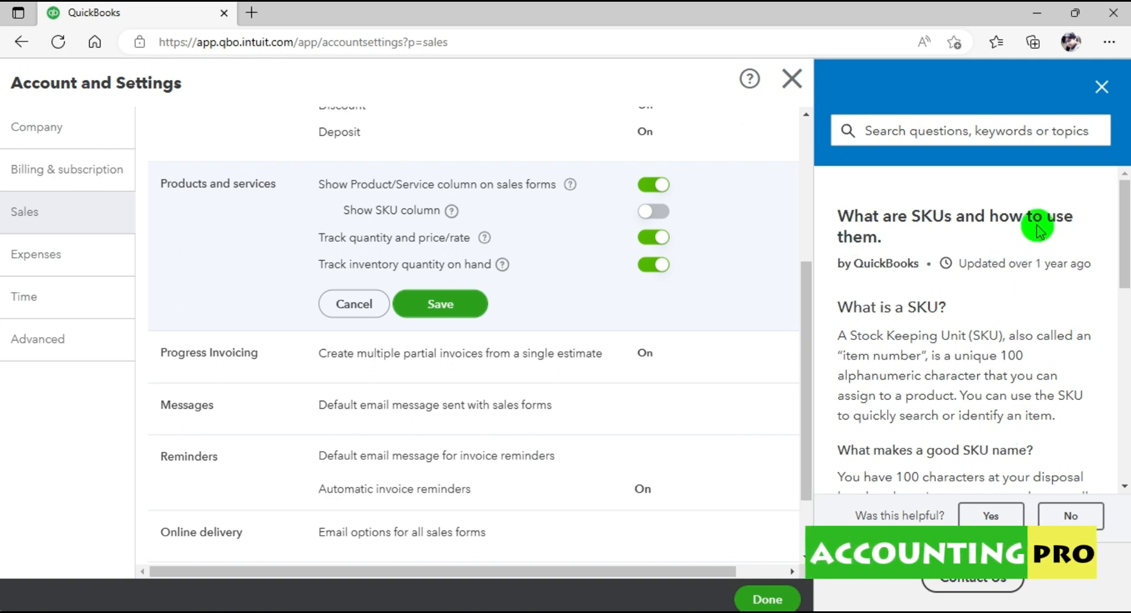
pyautogui.click(1101, 87)
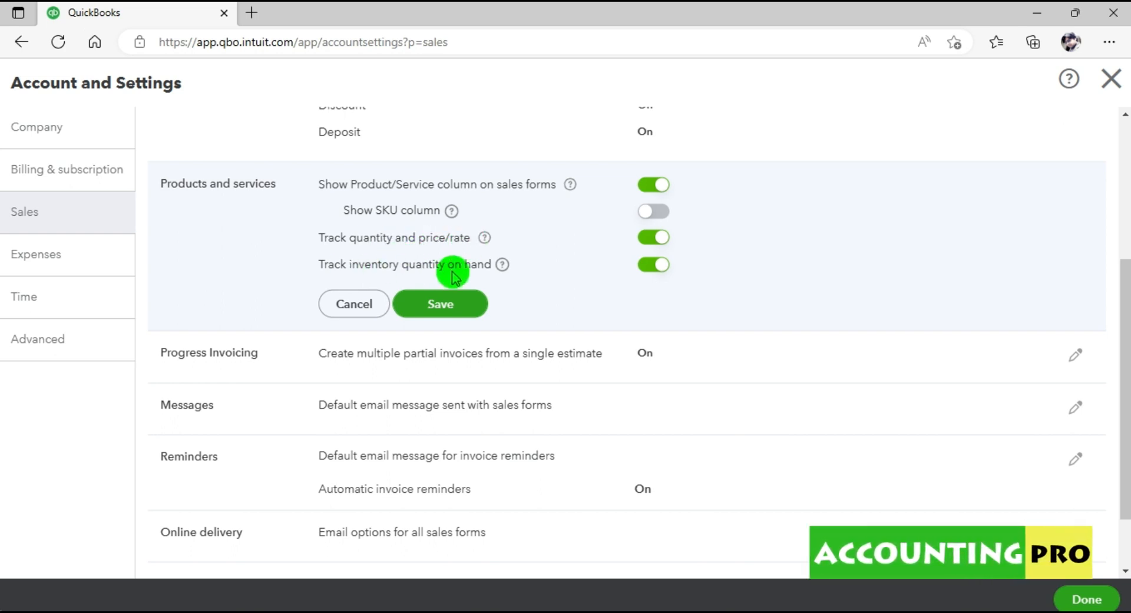
pyautogui.click(461, 312)
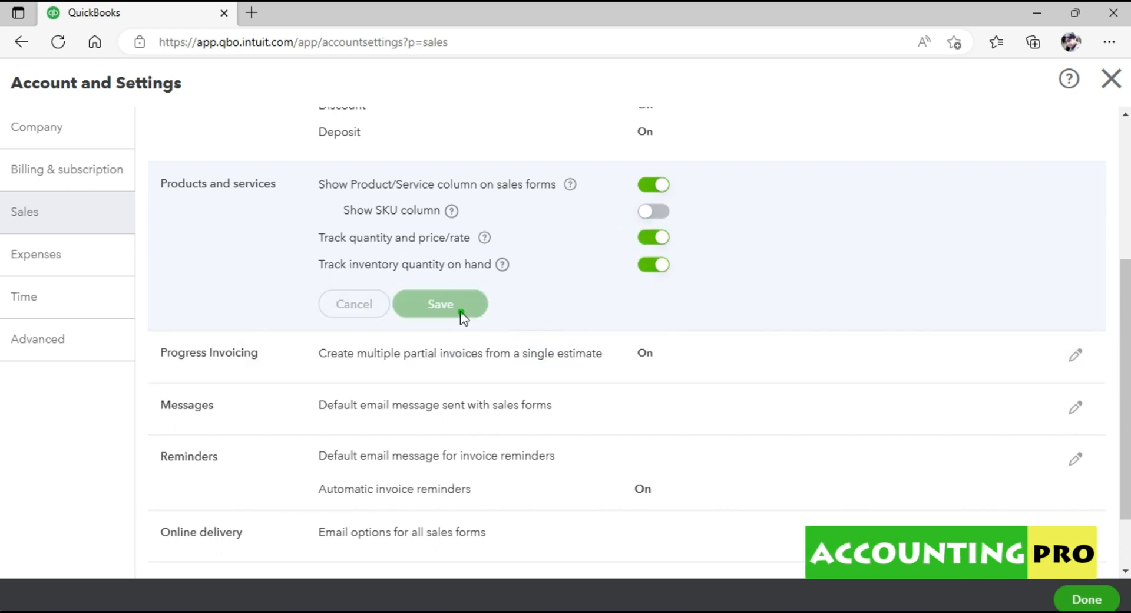
# - Open the progress invoicing setting for editing and save it with partial invoices from a single estimate enabled
pyautogui.scroll(-1, 1125, 282)
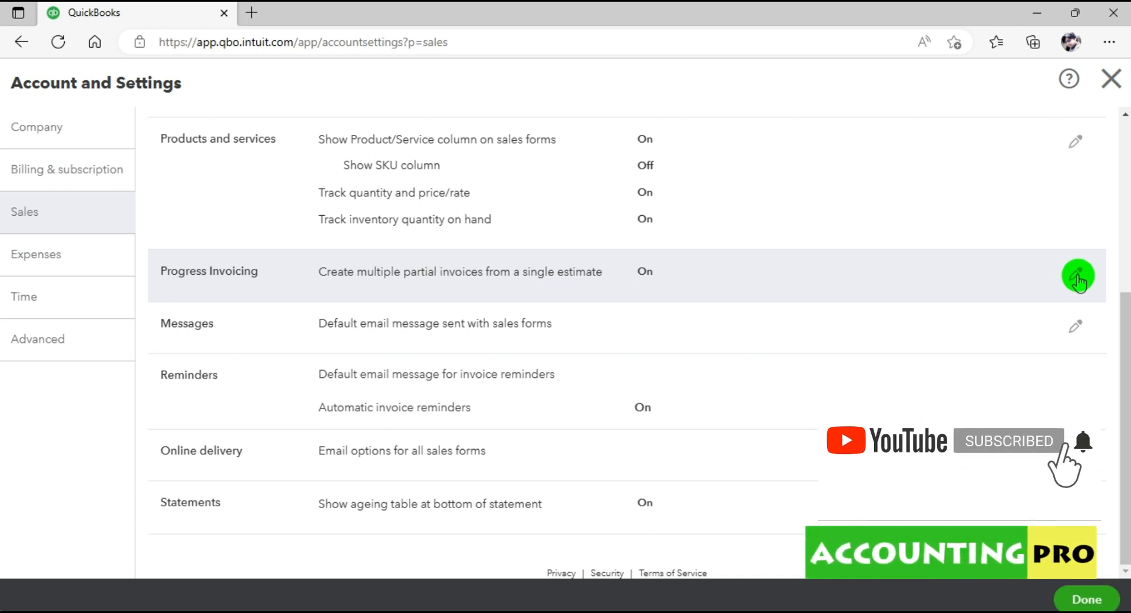
pyautogui.click(1079, 277)
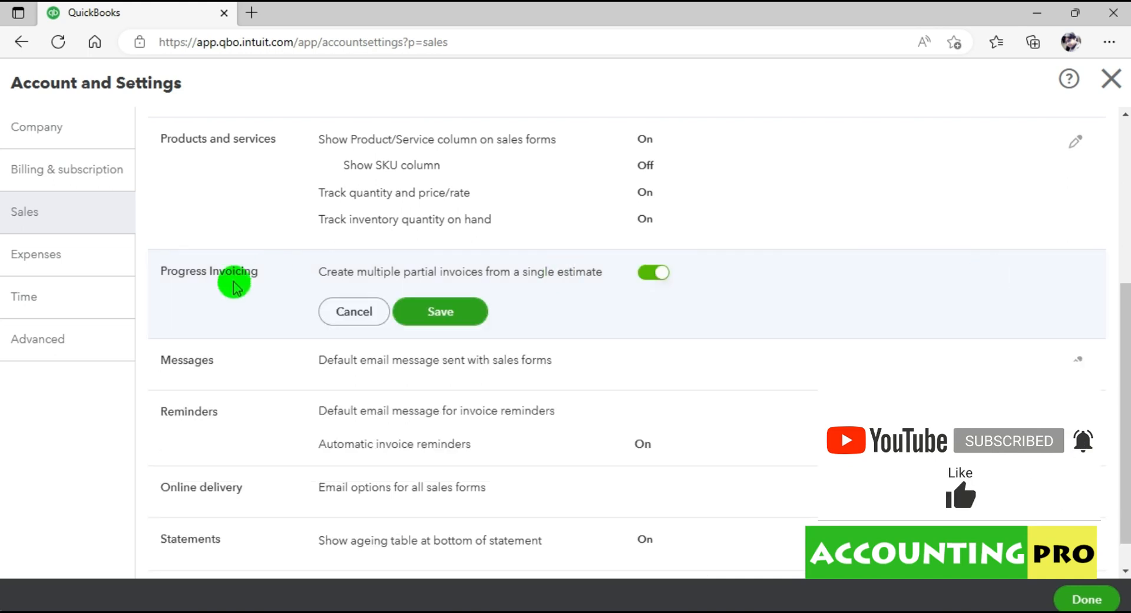
pyautogui.moveTo(162, 272); pyautogui.dragTo(263, 272)
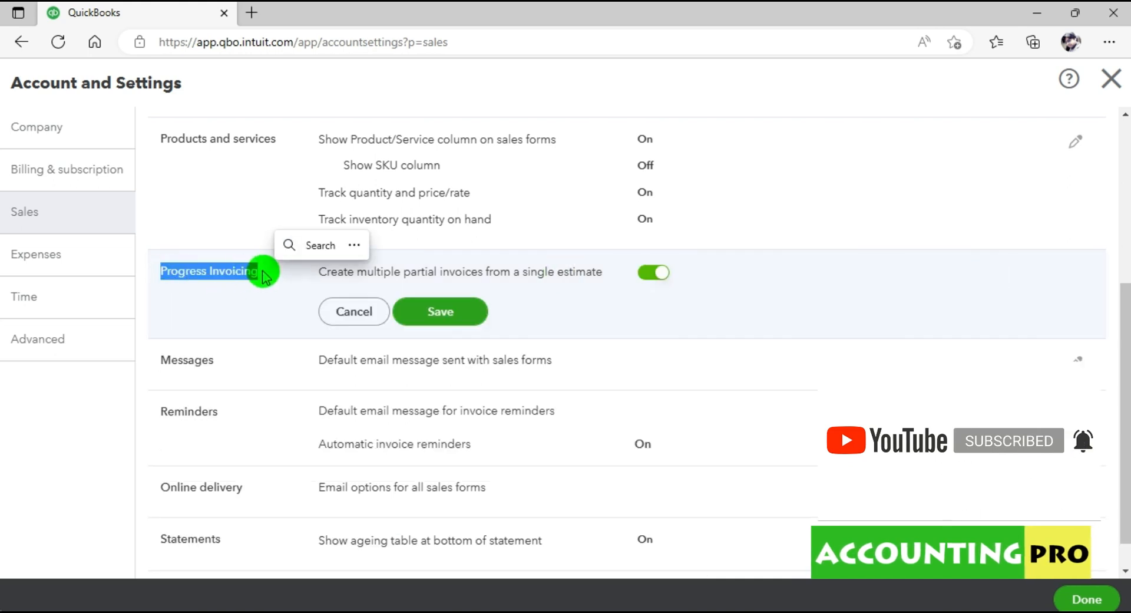
pyautogui.click(438, 312)
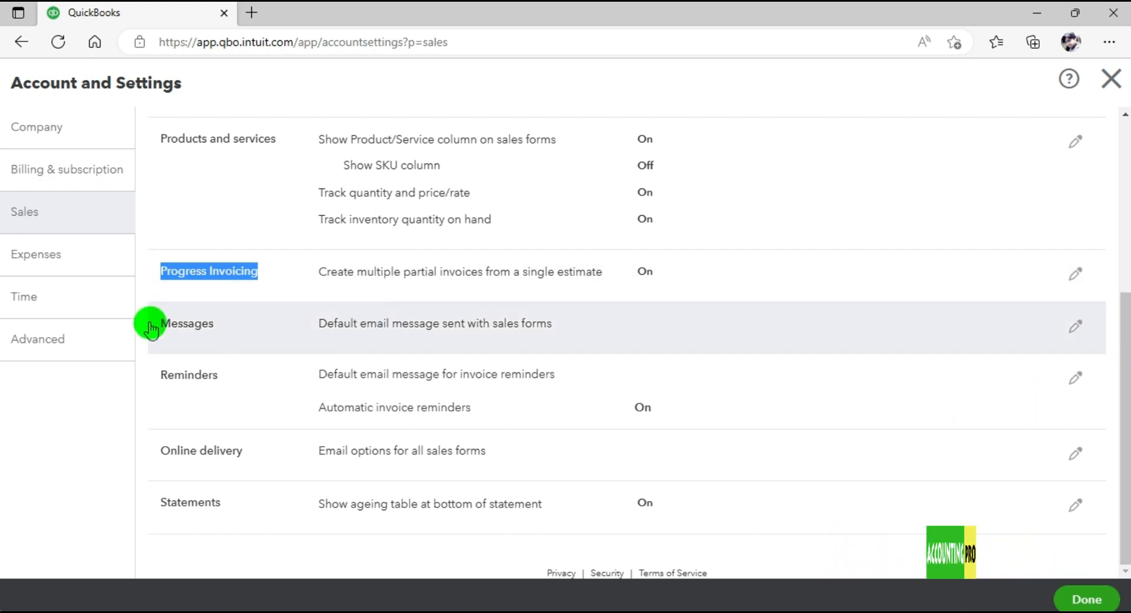
# - Examine the default email message options for sales forms and close them without saving
pyautogui.click(1078, 328)
pyautogui.moveTo(1126, 377)
pyautogui.mouseDown()
pyautogui.moveTo(1127, 468)
pyautogui.moveTo(1125, 350)
pyautogui.mouseUp()
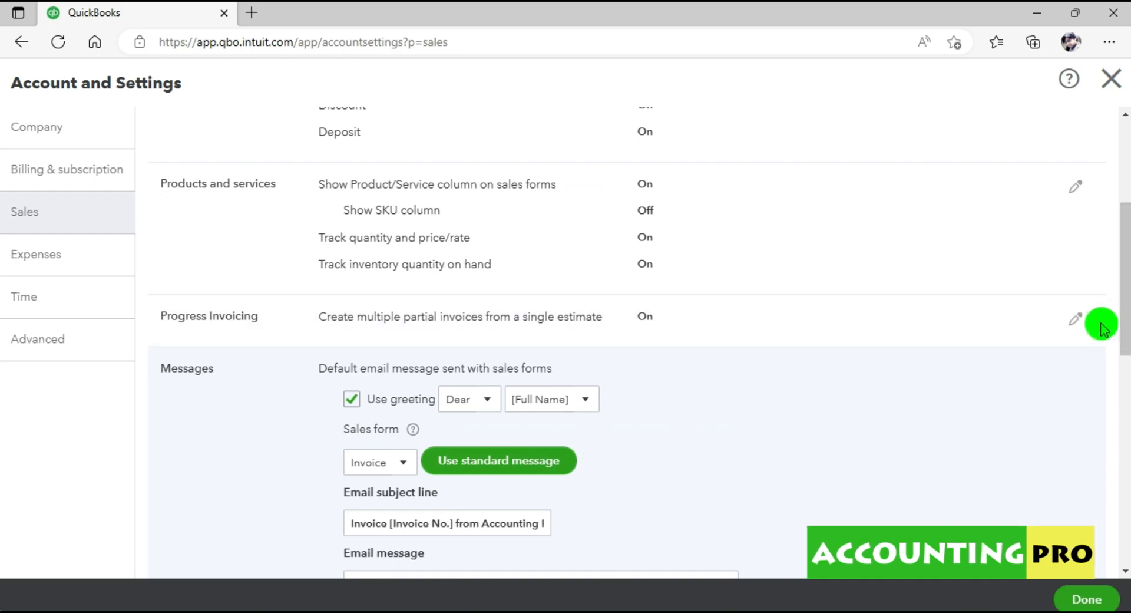
pyautogui.moveTo(1125, 330); pyautogui.dragTo(1124, 568)
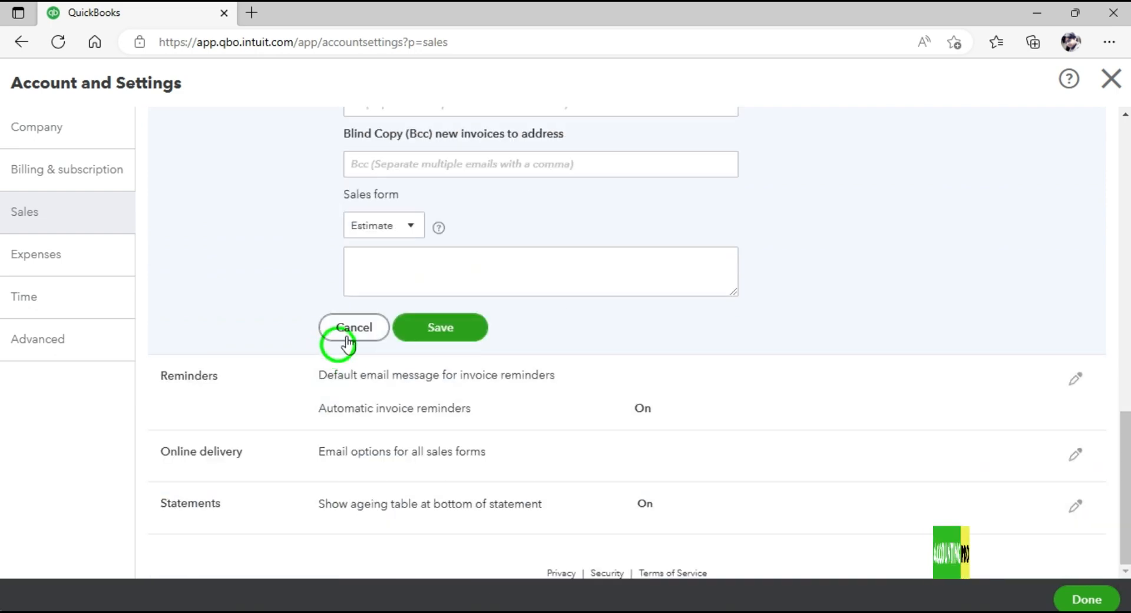
pyautogui.click(347, 328)
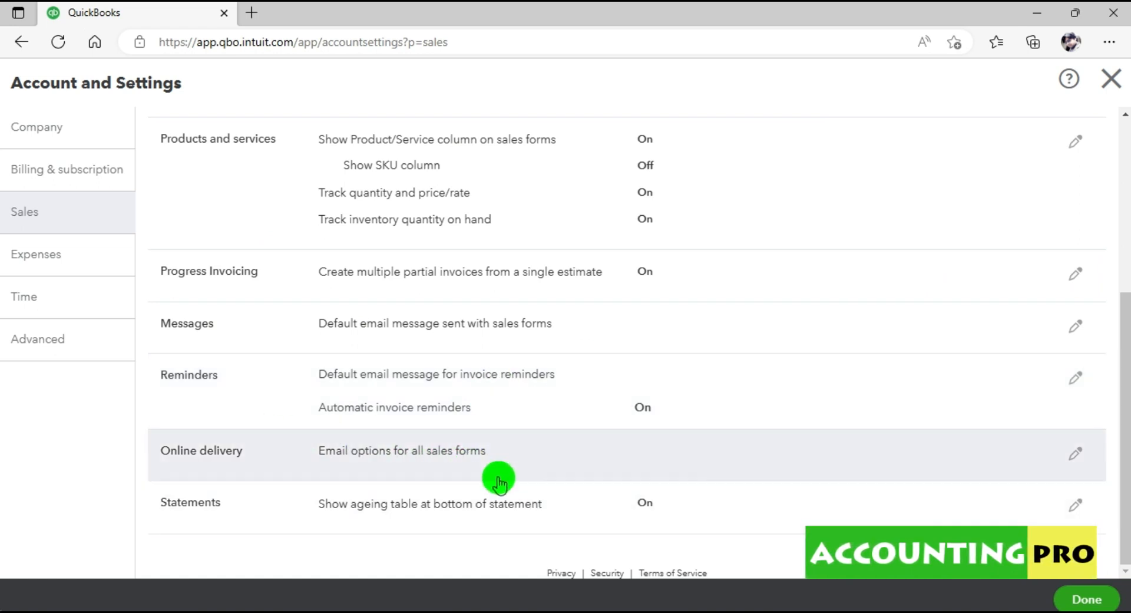
# - Examine the online delivery email options for sales forms and leave them without saving
pyautogui.click(498, 481)
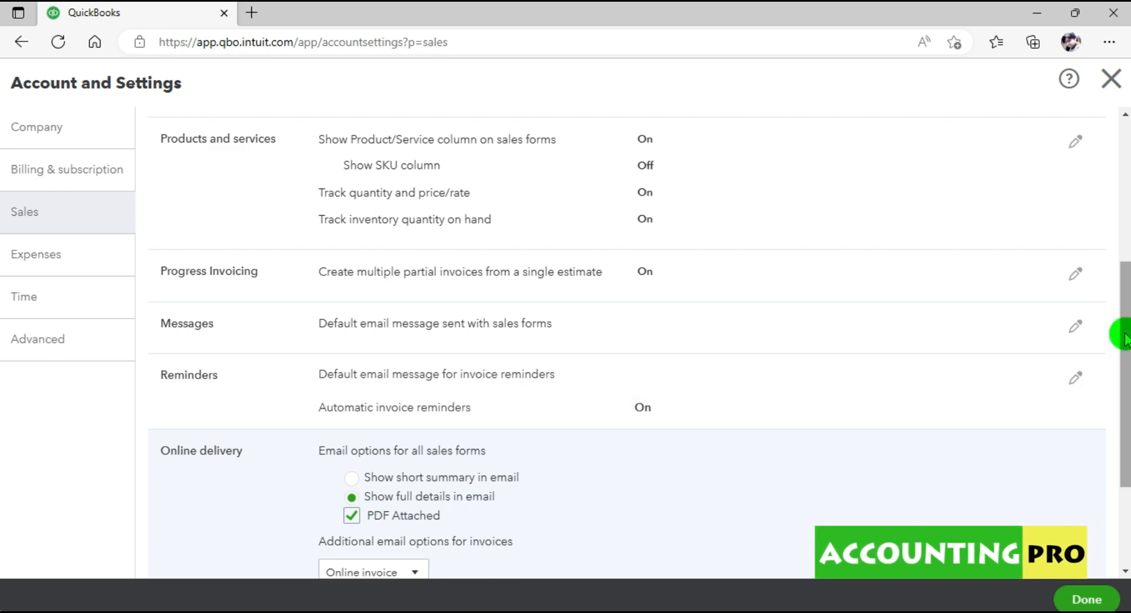
pyautogui.moveTo(1125, 333); pyautogui.dragTo(1125, 412)
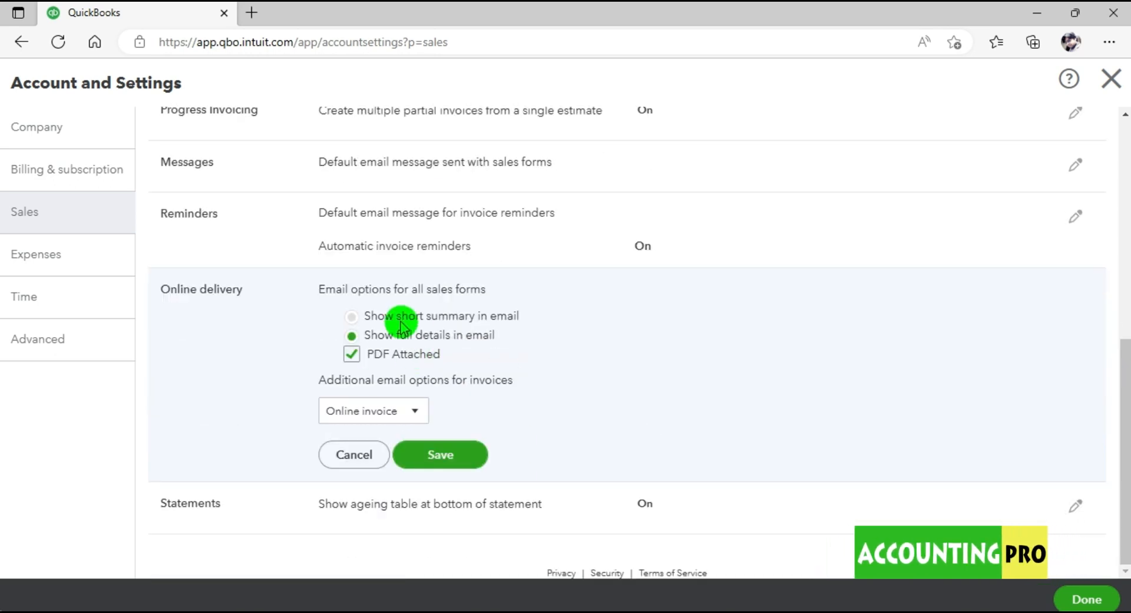
pyautogui.click(354, 454)
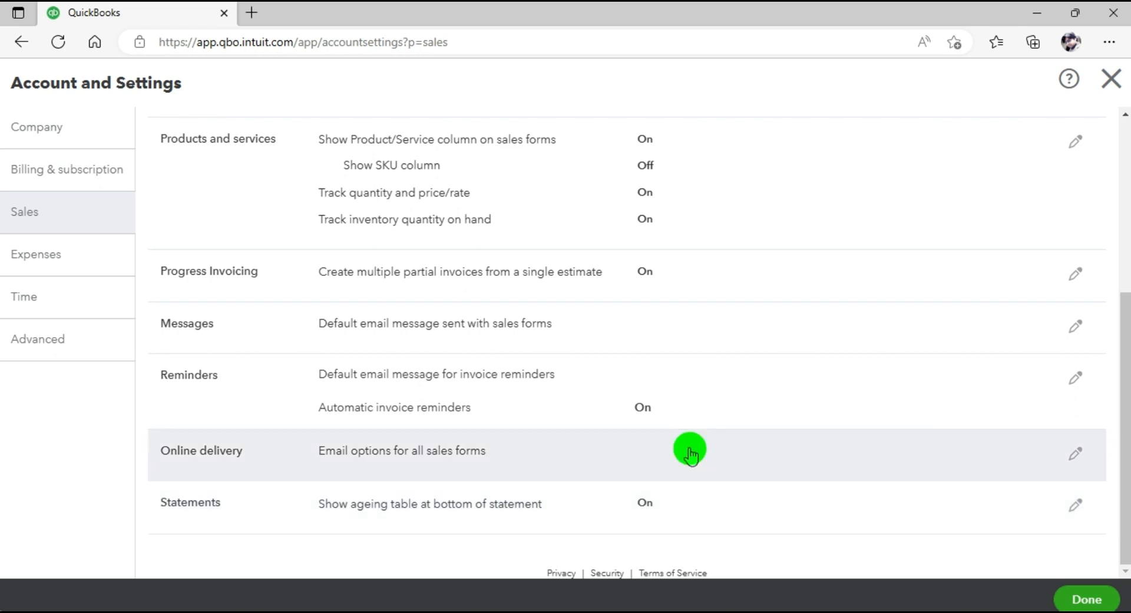
# - In the expense settings, set the default bill payment terms to Net 30 and save the bills and expenses section
pyautogui.click(28, 258)
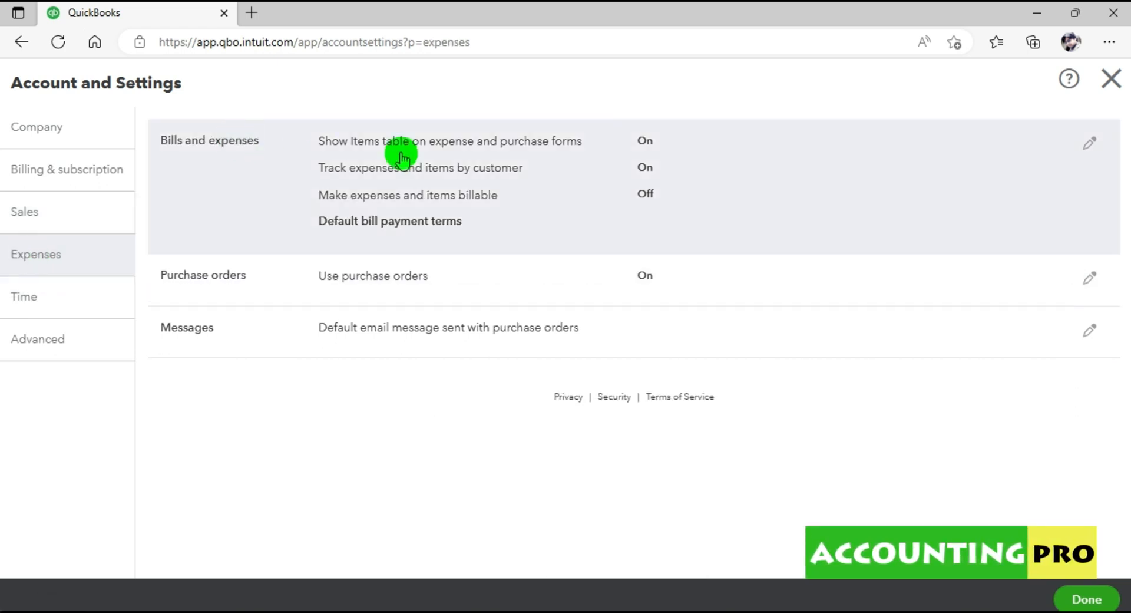
pyautogui.click(1090, 140)
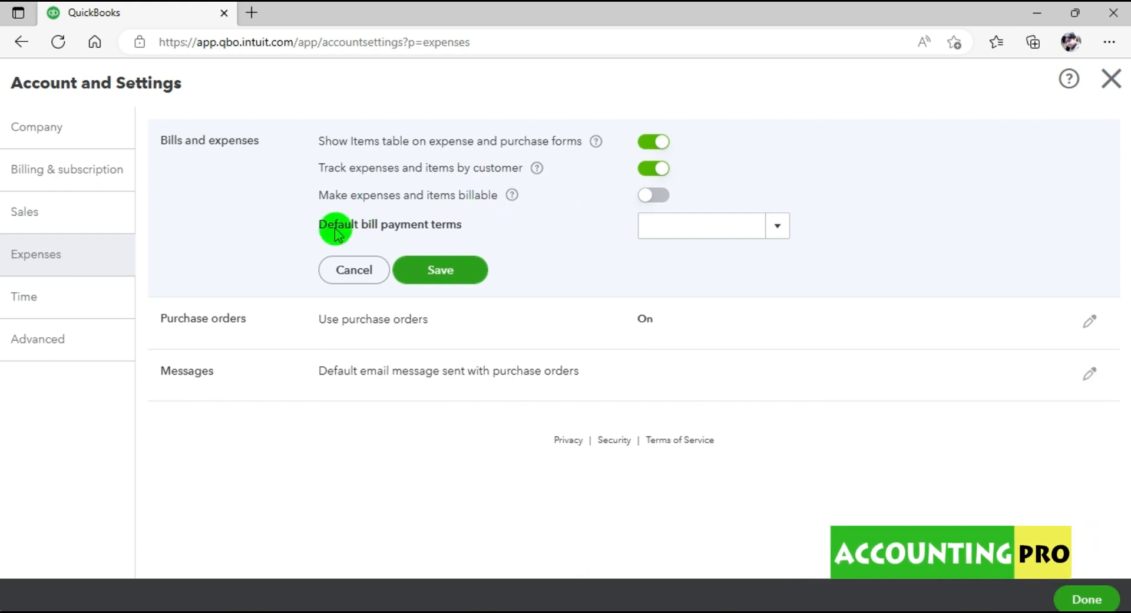
pyautogui.click(777, 226)
pyautogui.click(777, 226)
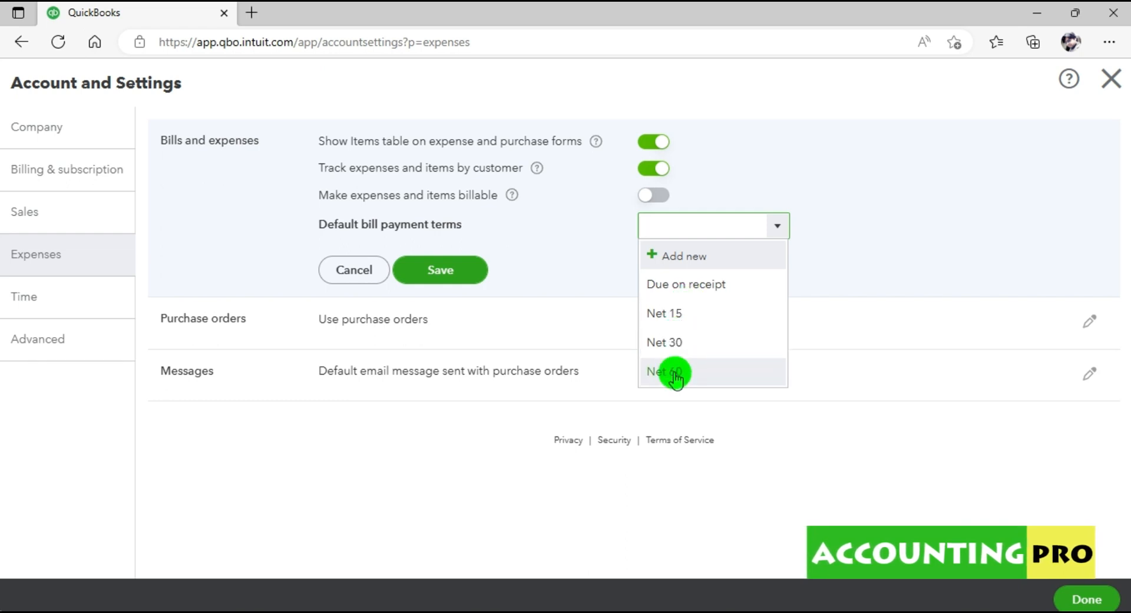
pyautogui.click(713, 299)
pyautogui.click(779, 227)
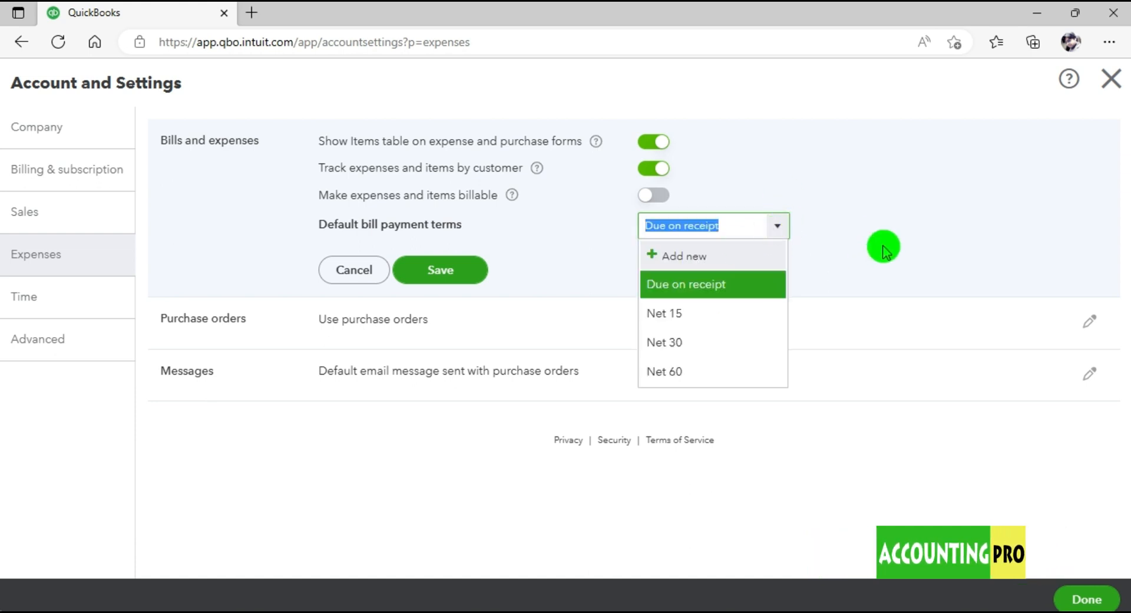
pyautogui.click(685, 343)
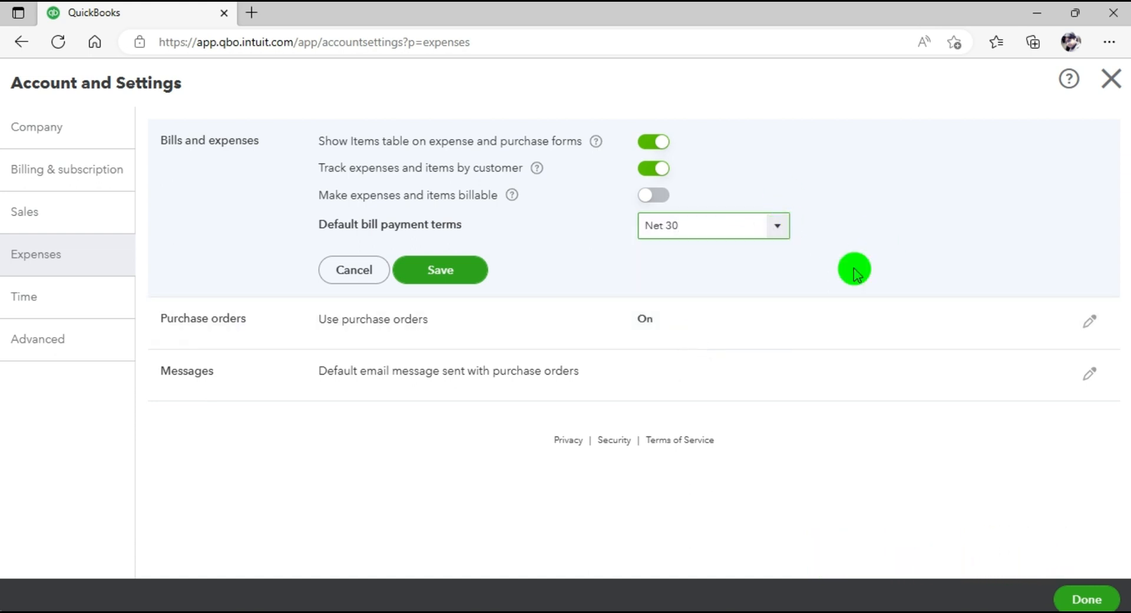
pyautogui.click(448, 280)
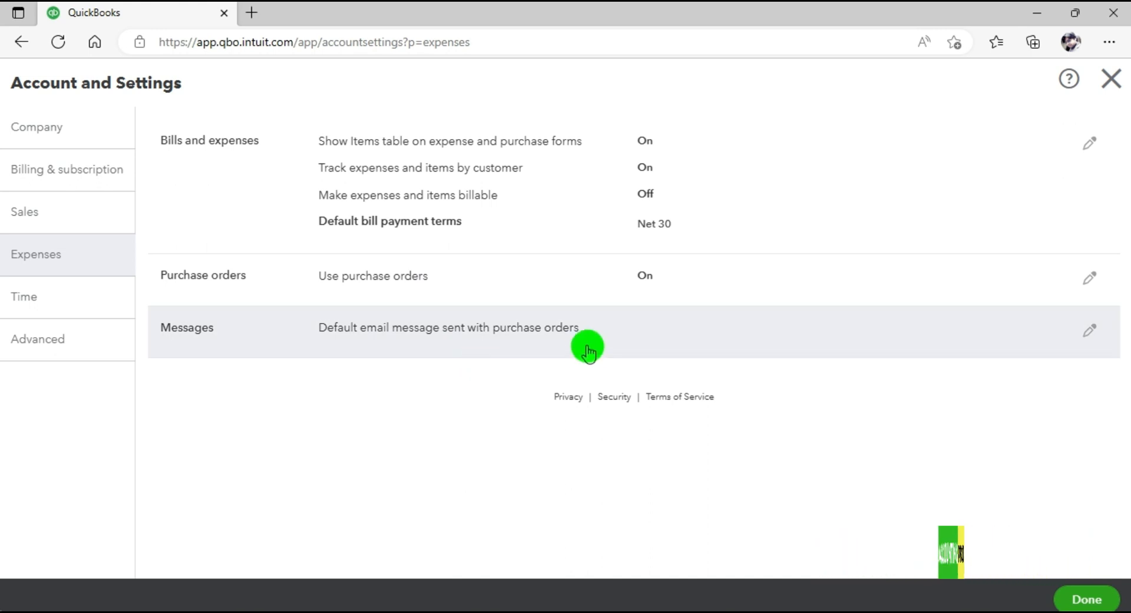
# - Open the time settings and dismiss the time tracking promotion just this once
pyautogui.click(40, 298)
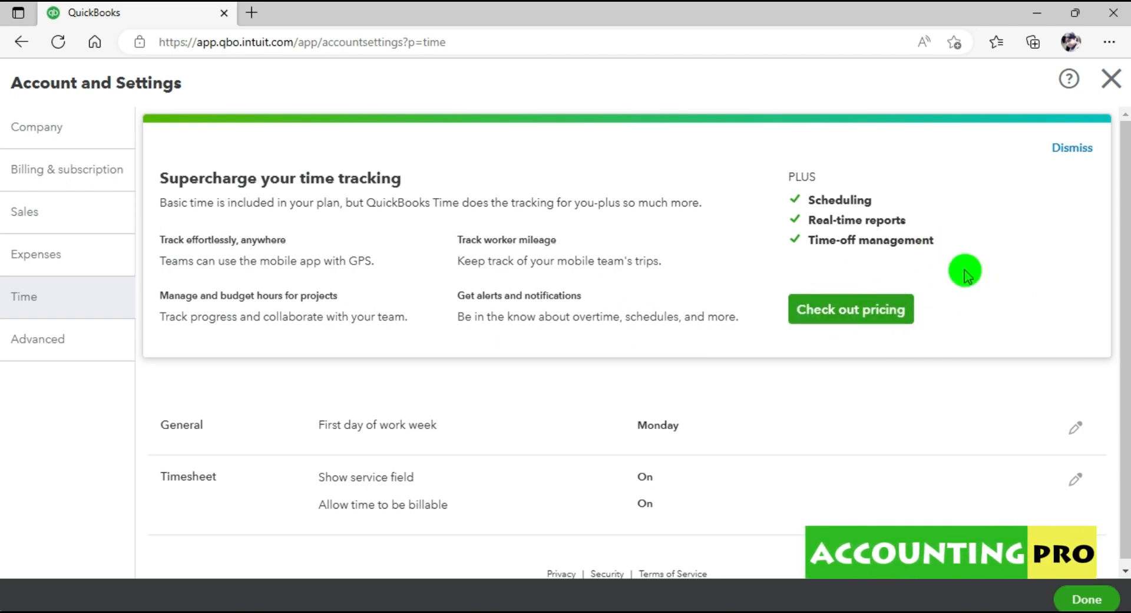
pyautogui.click(1079, 150)
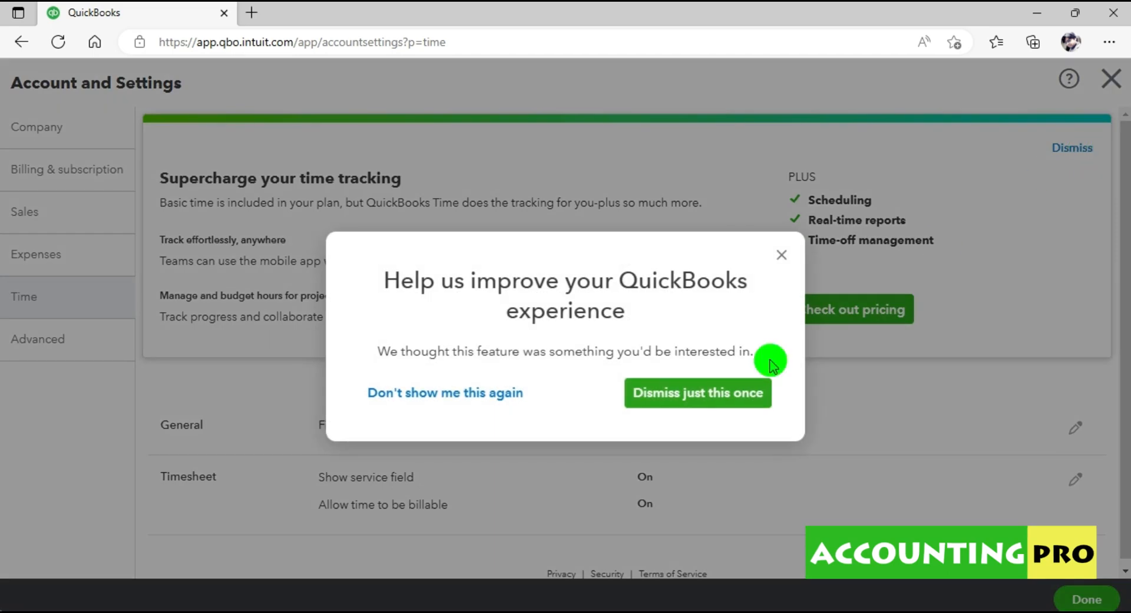
pyautogui.click(732, 405)
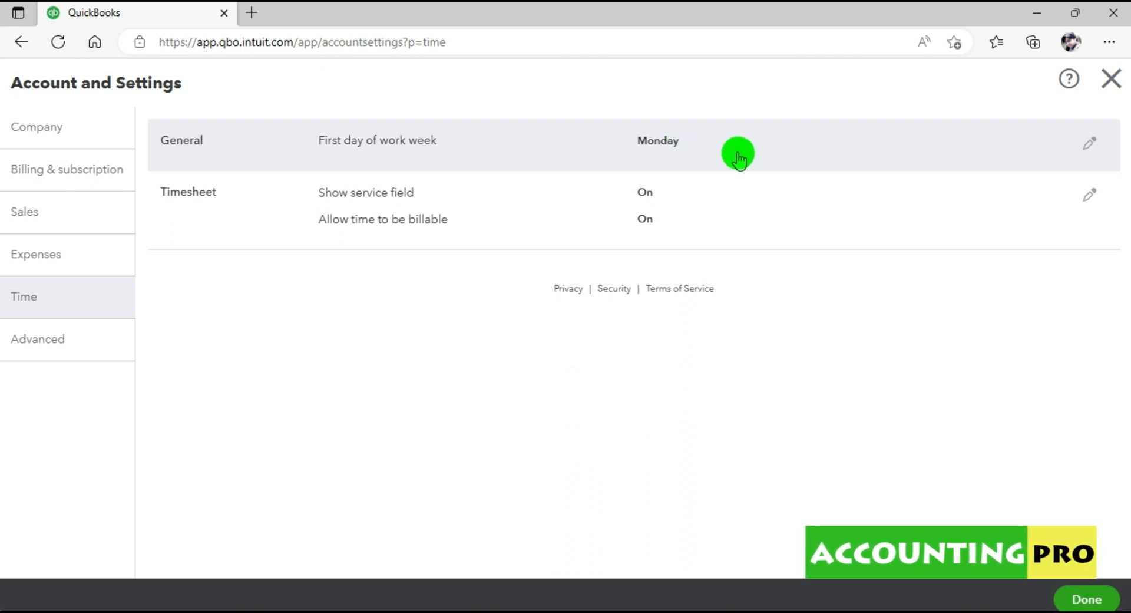
# - Open the general time settings for editing and save them with Monday as the first day of the work week
pyautogui.click(1089, 143)
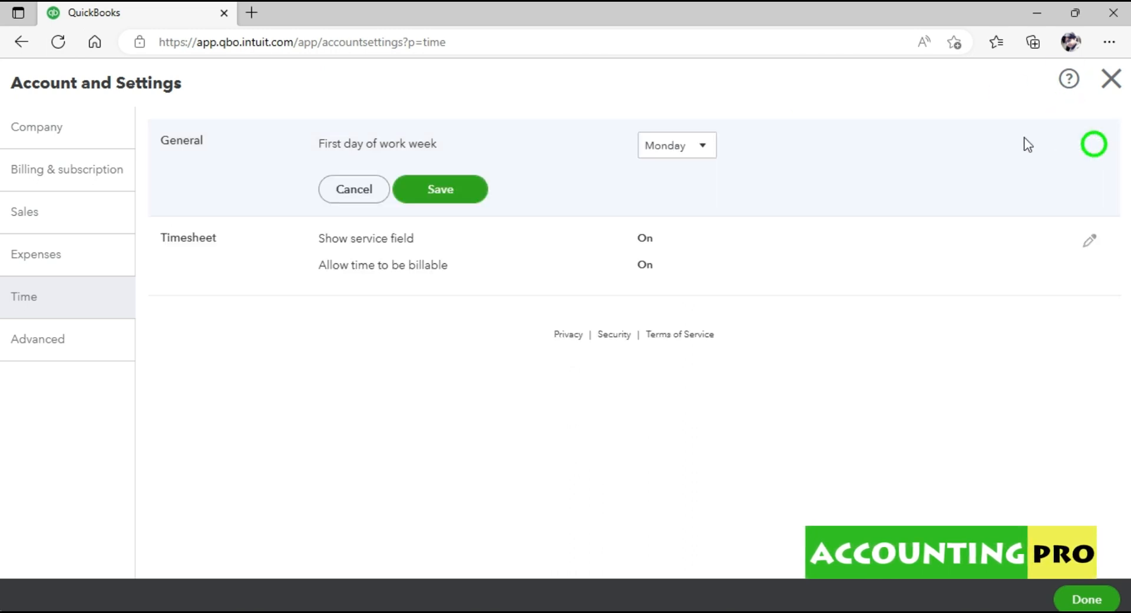
pyautogui.click(711, 152)
pyautogui.click(711, 152)
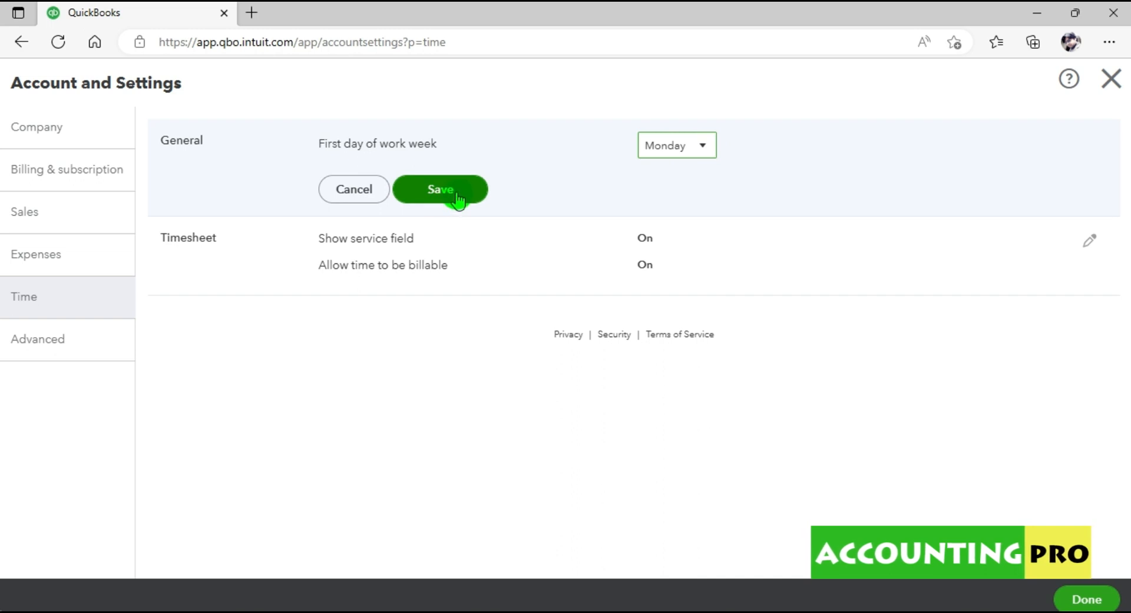
pyautogui.click(451, 192)
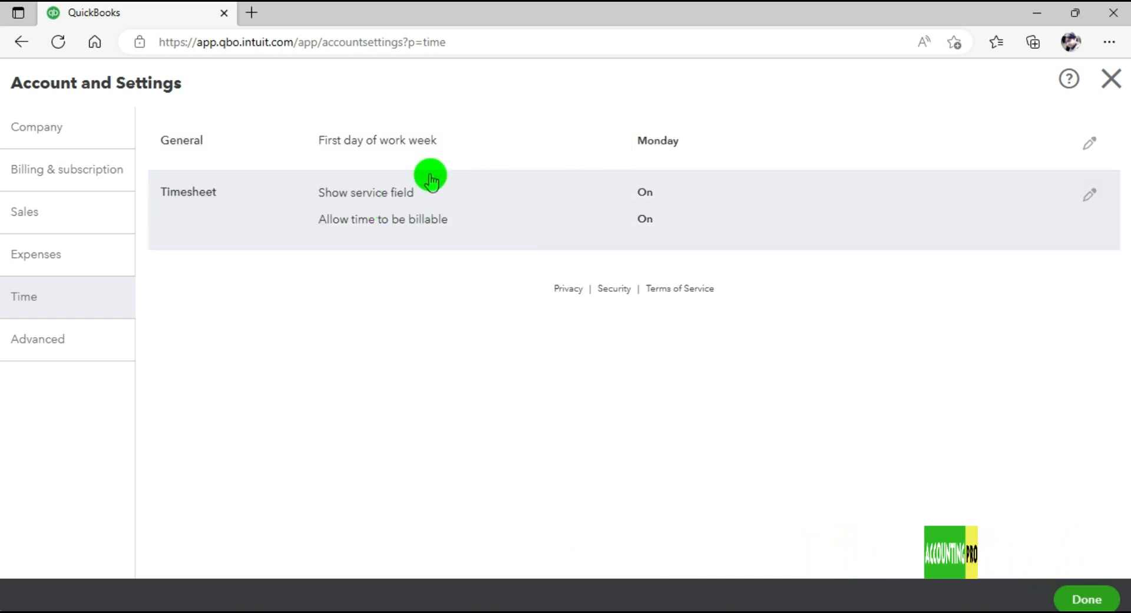
# - Open the timesheet settings for editing and save them with the service field shown and billable time allowed
pyautogui.click(1091, 196)
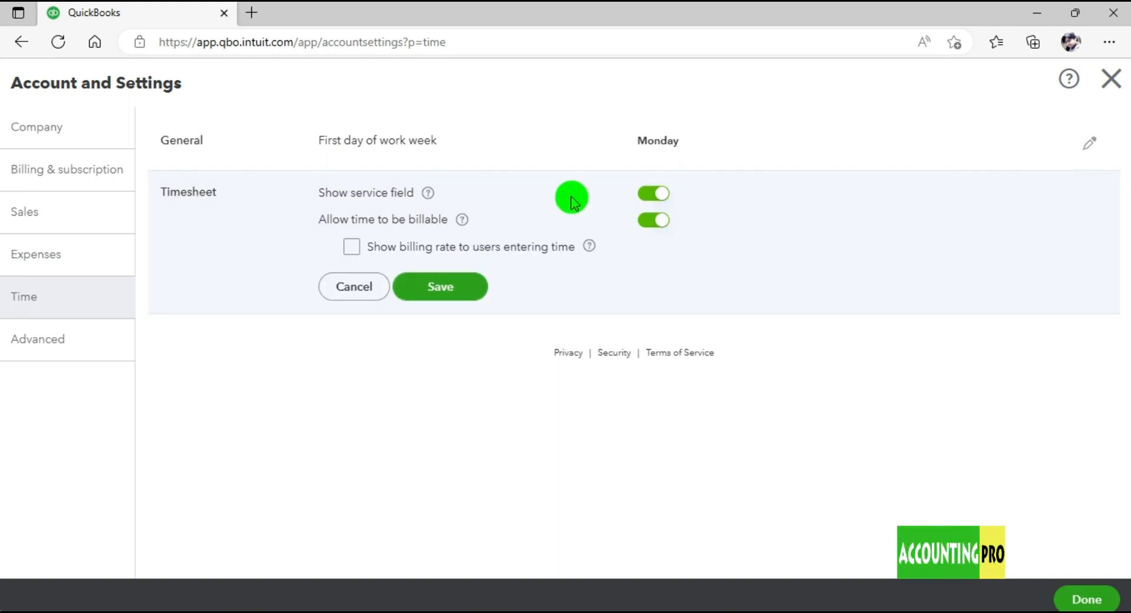
pyautogui.click(400, 292)
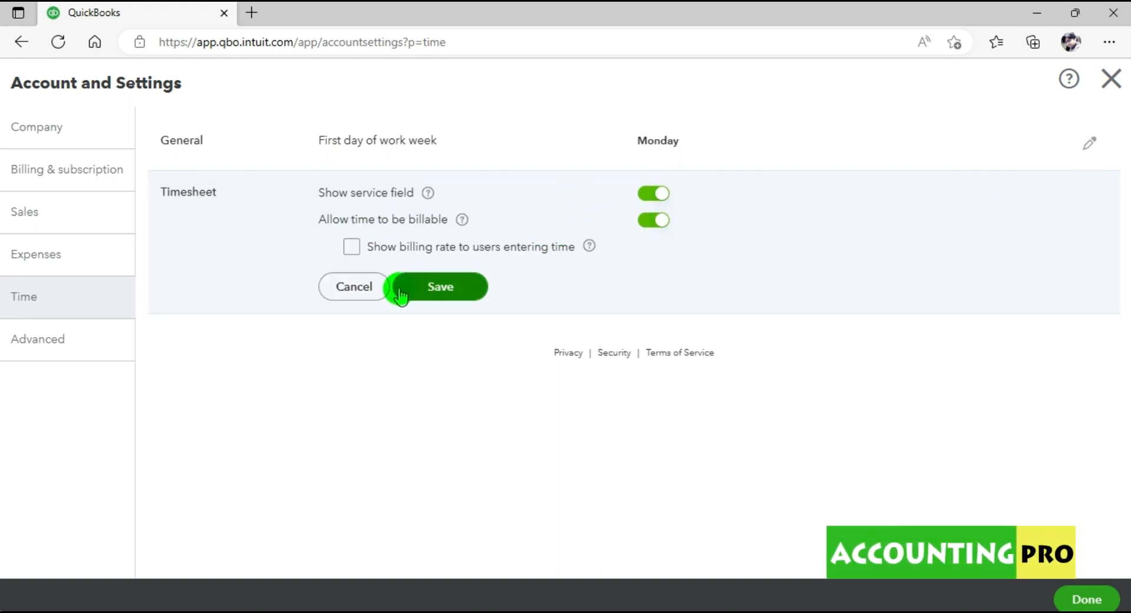
pyautogui.click(454, 299)
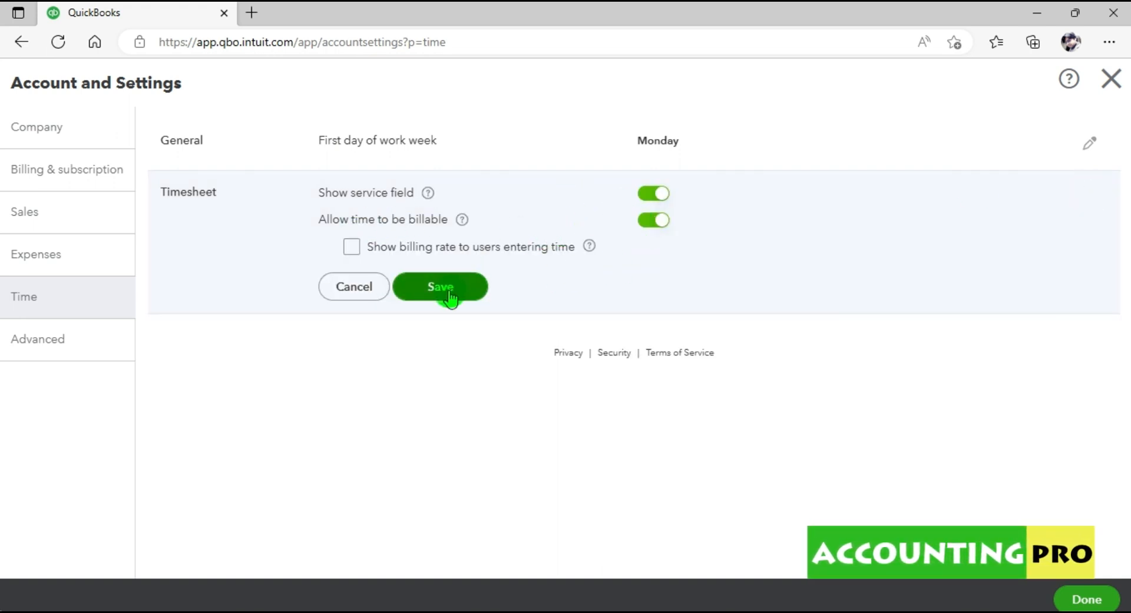
pyautogui.click(450, 298)
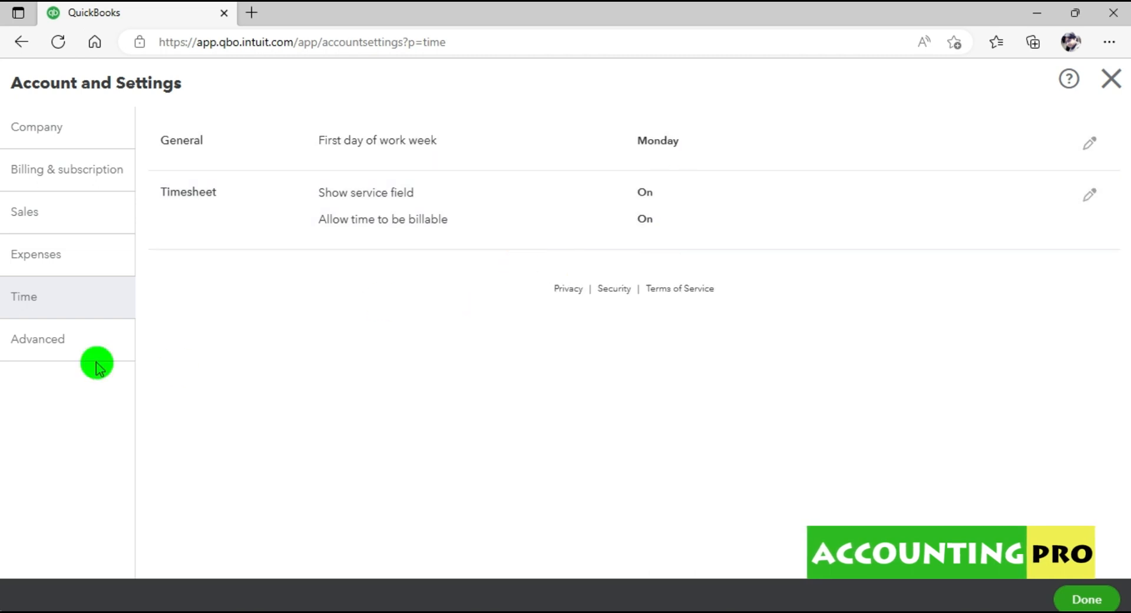
# - Open the advanced accounting settings for editing and select July as the first month of the financial year
pyautogui.click(21, 353)
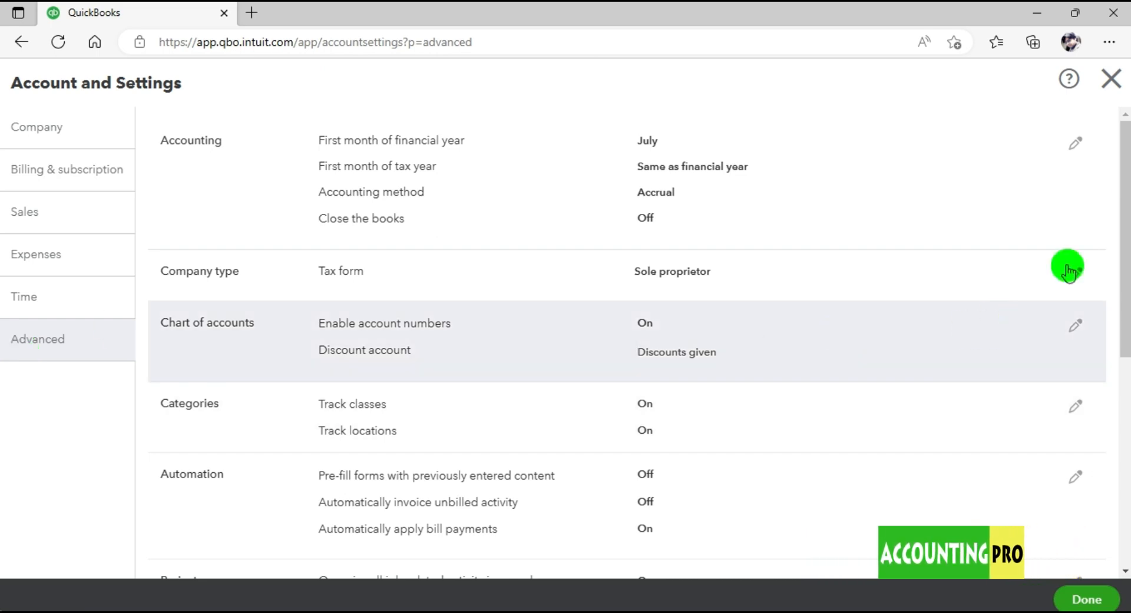
pyautogui.moveTo(1126, 244); pyautogui.dragTo(1130, 121)
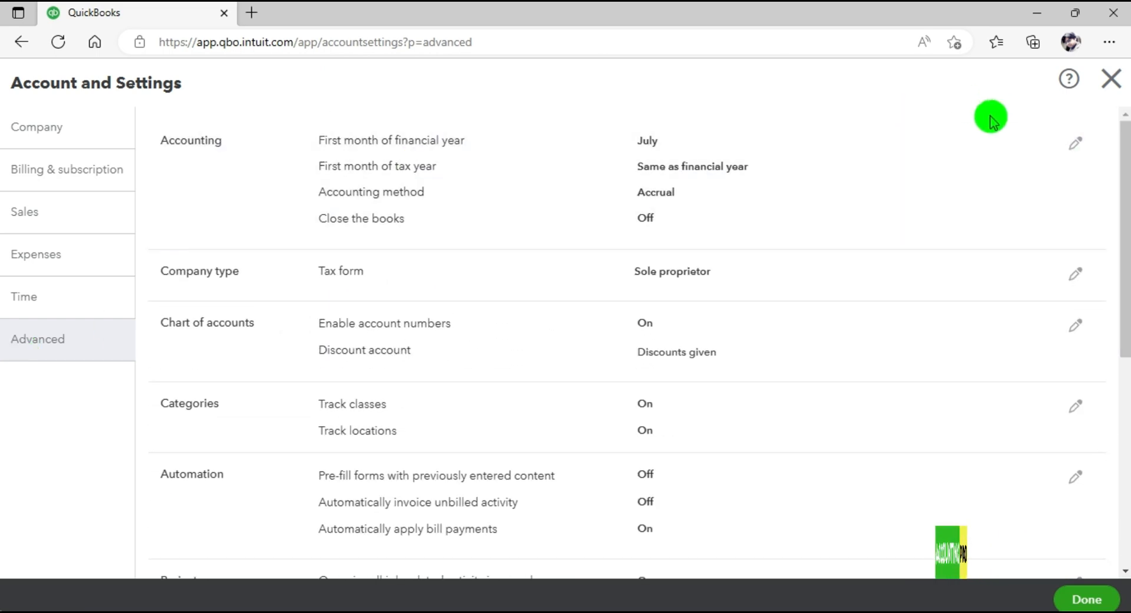
pyautogui.click(1076, 142)
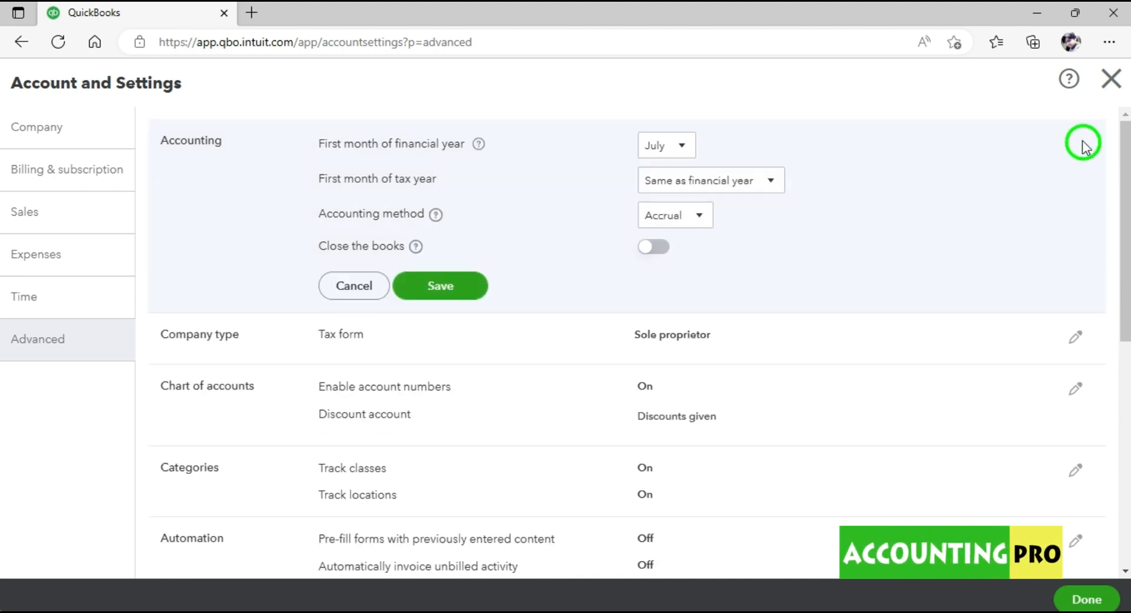
pyautogui.click(688, 147)
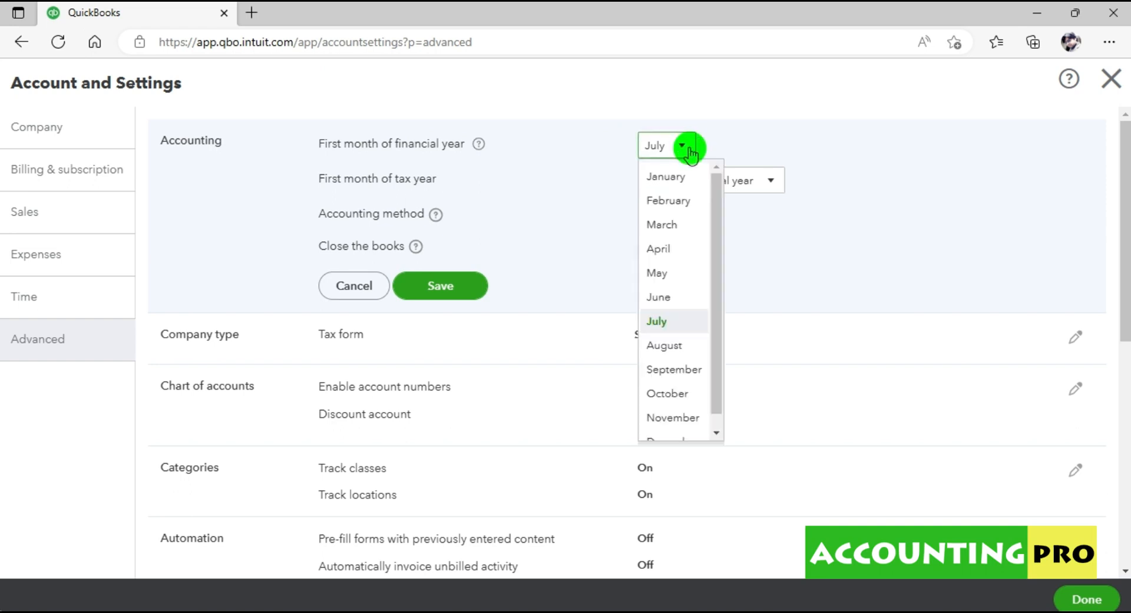
pyautogui.click(688, 148)
pyautogui.click(688, 147)
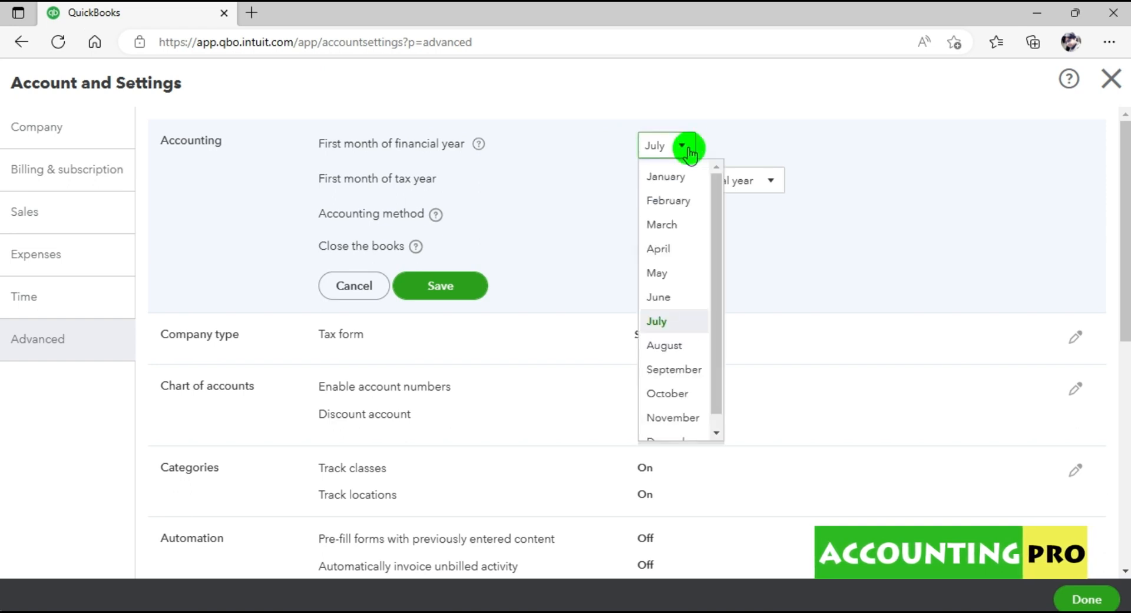
pyautogui.click(688, 147)
pyautogui.click(688, 148)
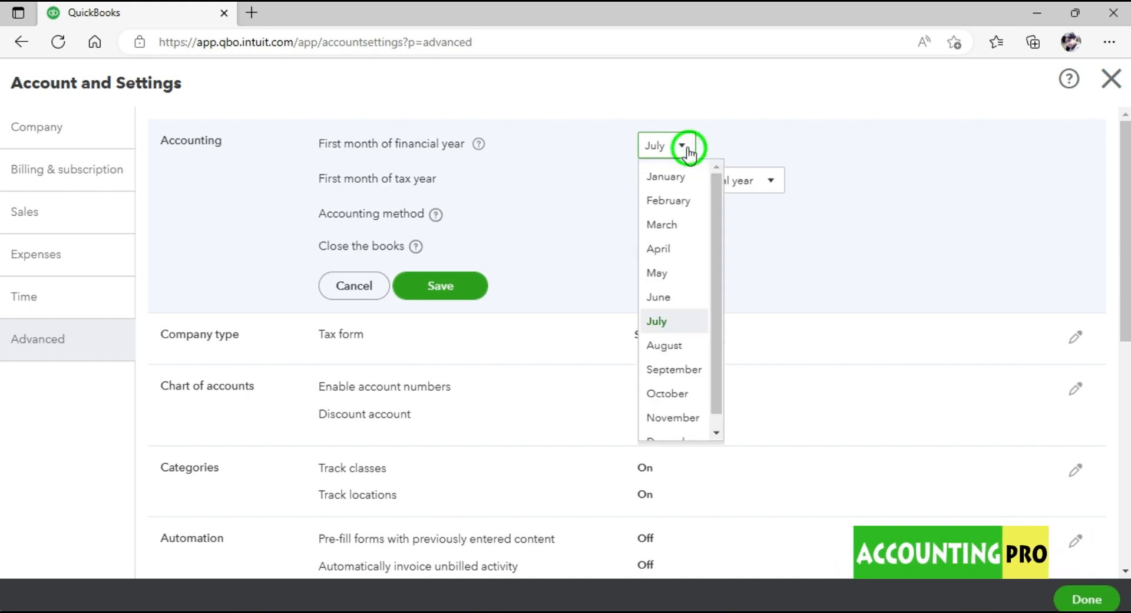
pyautogui.click(663, 321)
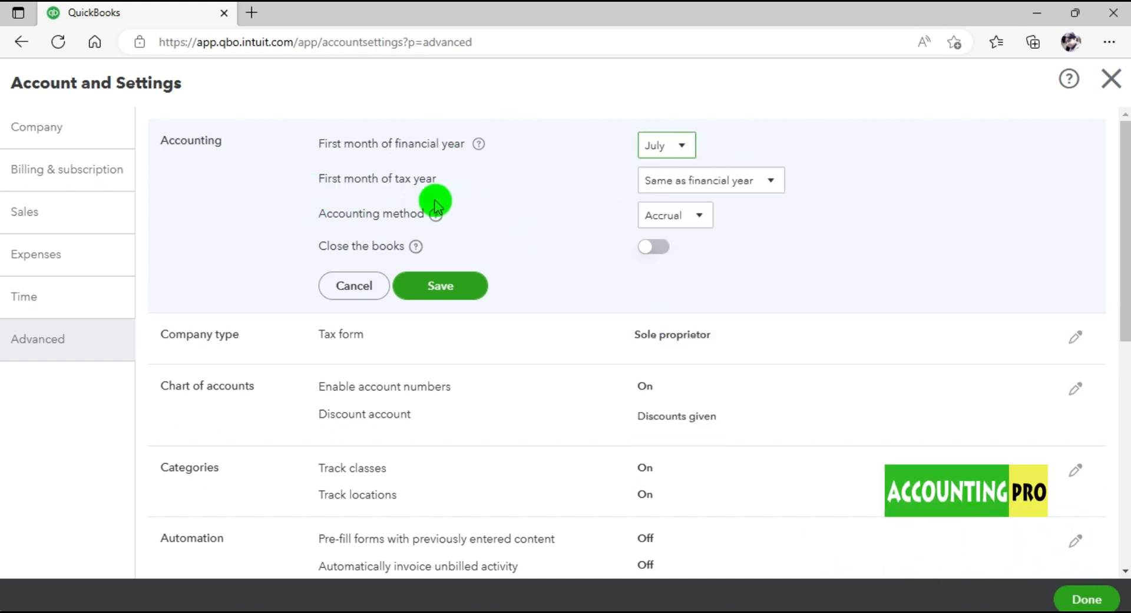
# - Examine the choices for the first month of the tax year and the accounting method, leaving Accrual selected
pyautogui.click(772, 184)
pyautogui.click(773, 186)
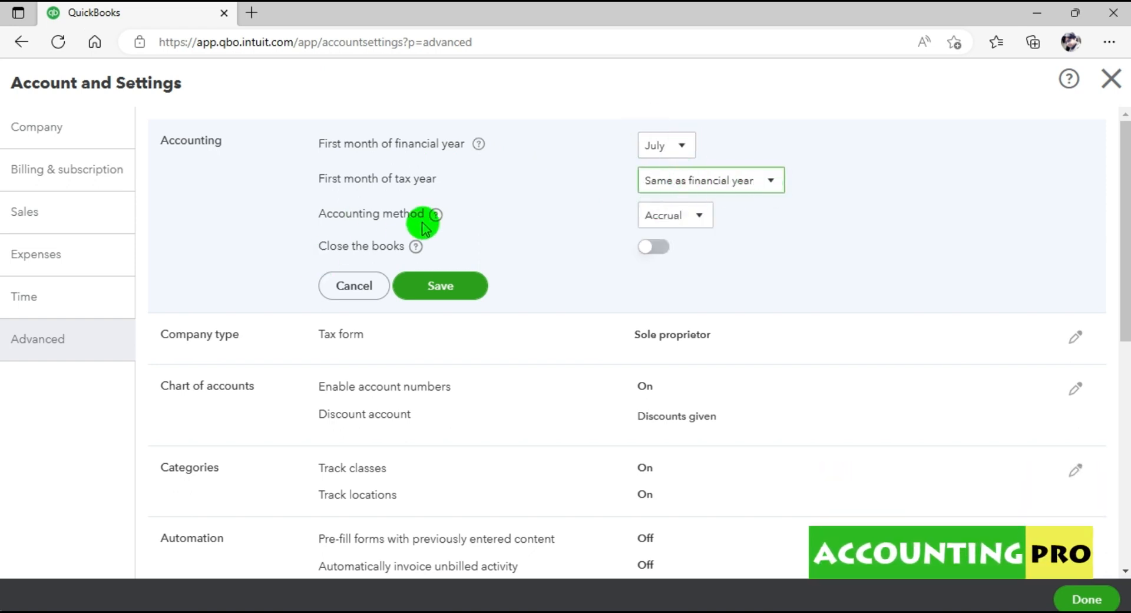
pyautogui.click(709, 216)
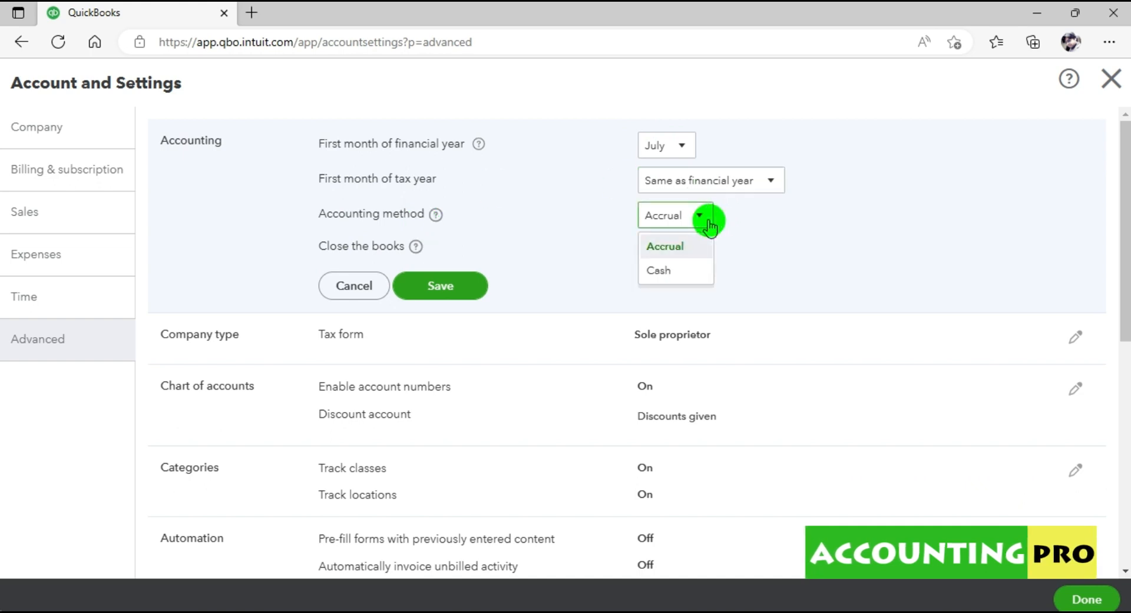
pyautogui.click(704, 223)
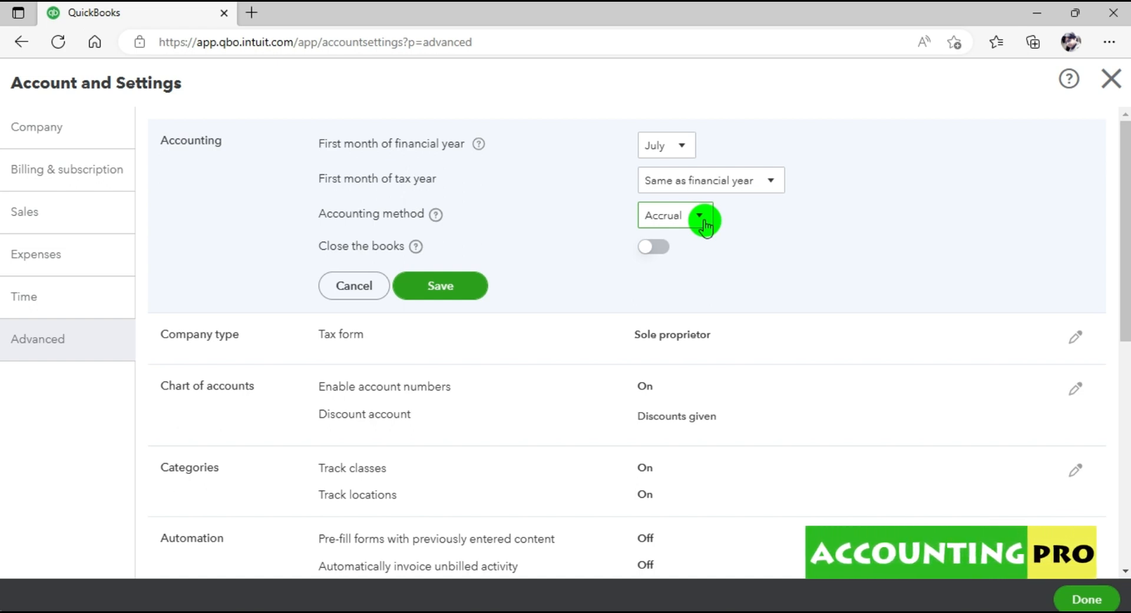
# - Examine the closing date and change-warning options for closing the books, and save the accounting settings with Close the books off
pyautogui.click(662, 250)
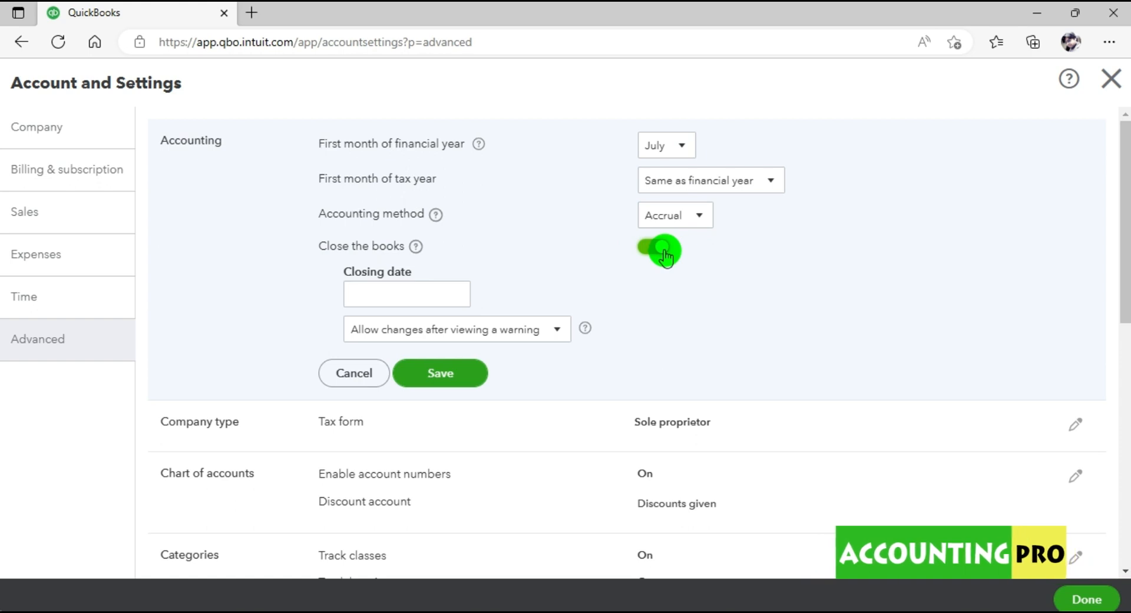
pyautogui.click(453, 296)
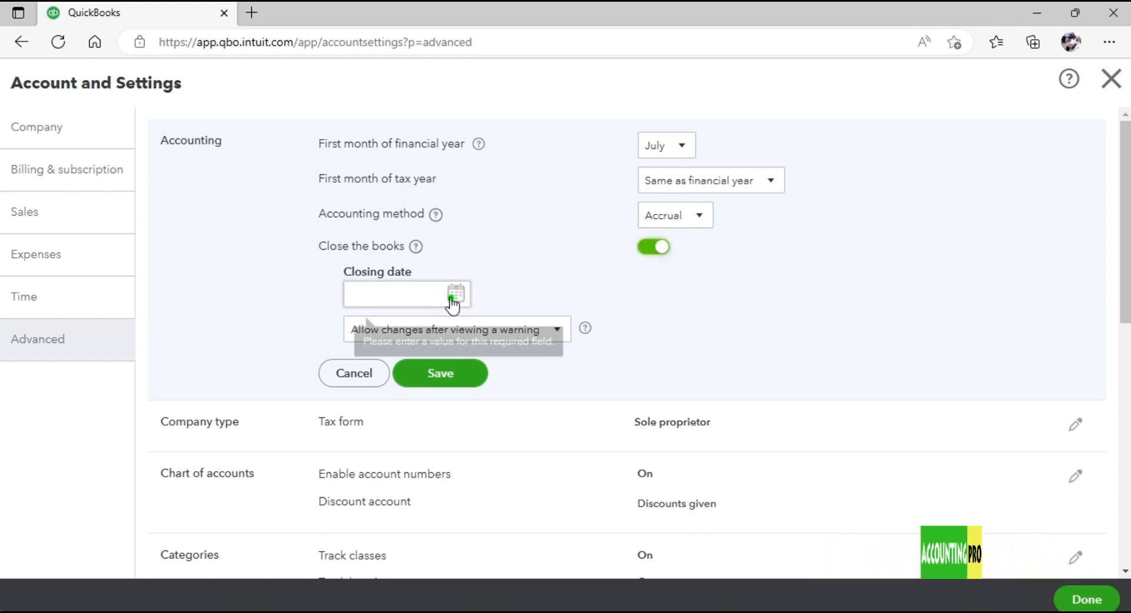
pyautogui.click(607, 307)
pyautogui.click(559, 328)
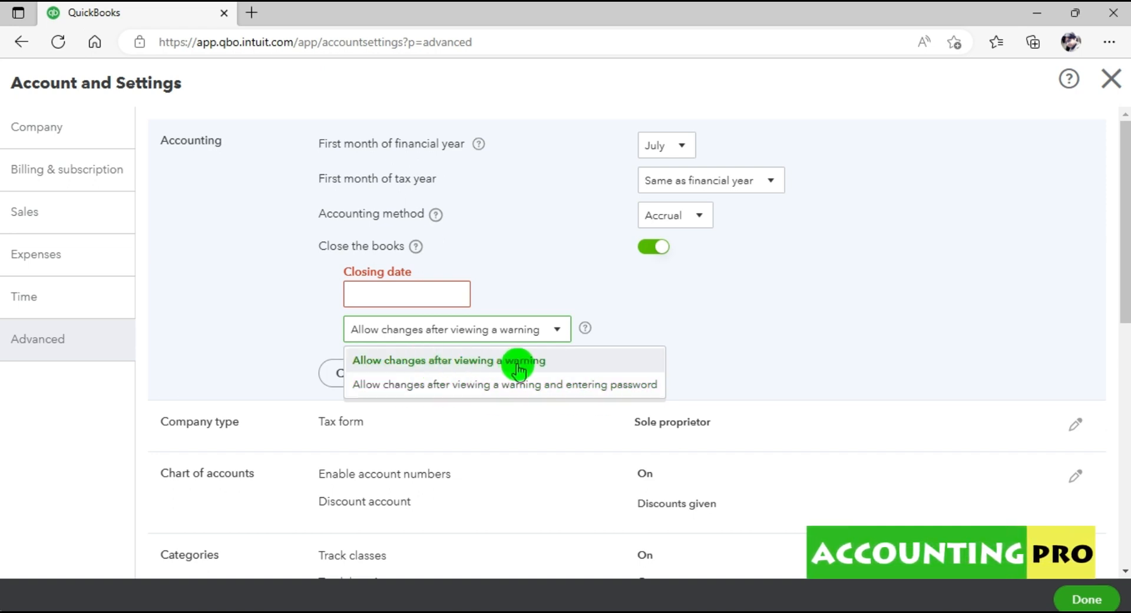
pyautogui.click(727, 315)
pyautogui.click(560, 328)
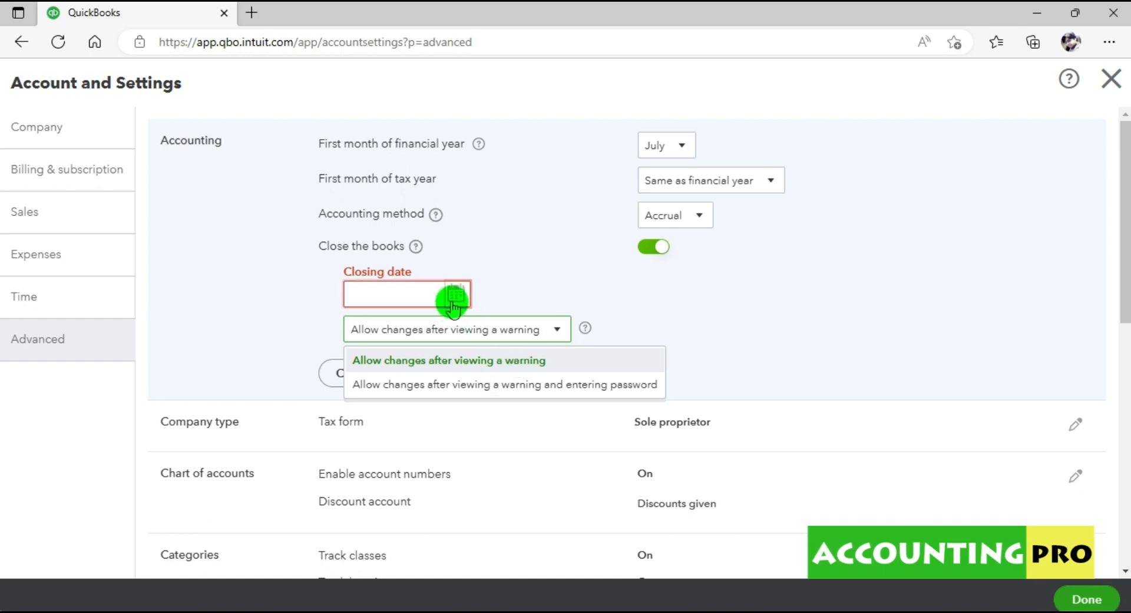
pyautogui.click(652, 246)
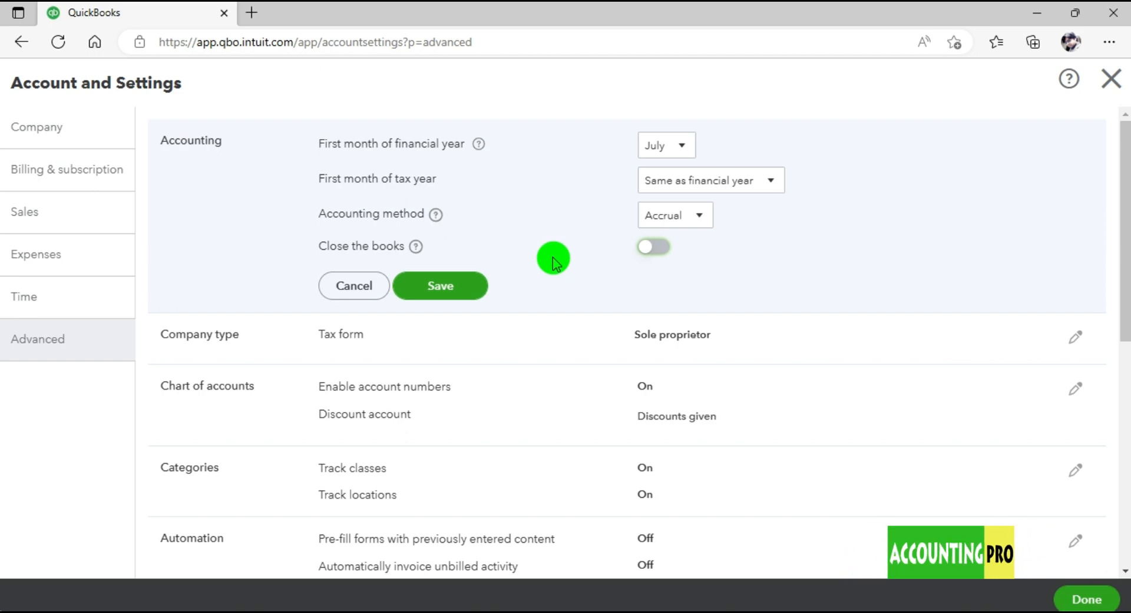
pyautogui.click(458, 284)
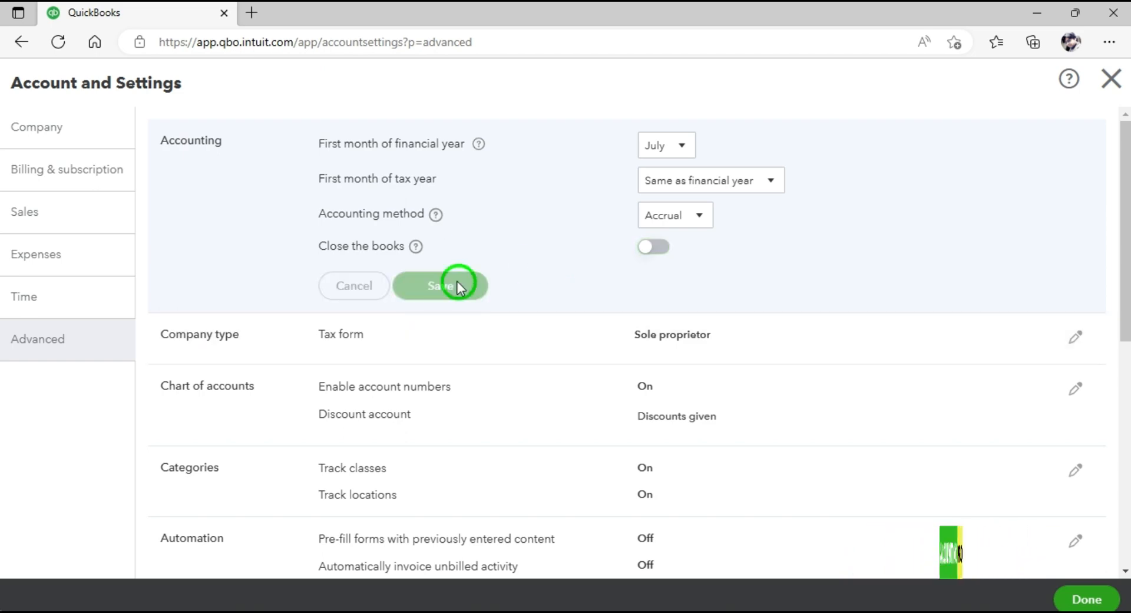
# - Open the chart of accounts settings for editing and save them with account numbers enabled and Discounts given as the discount account
pyautogui.scroll(-2, 687, 303)
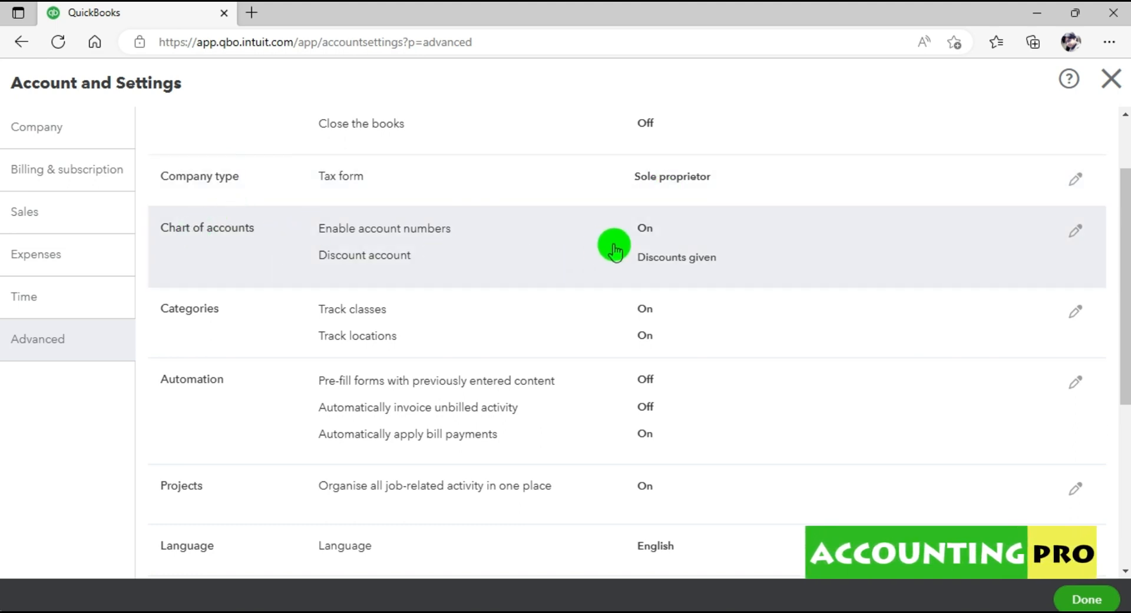
pyautogui.click(1075, 230)
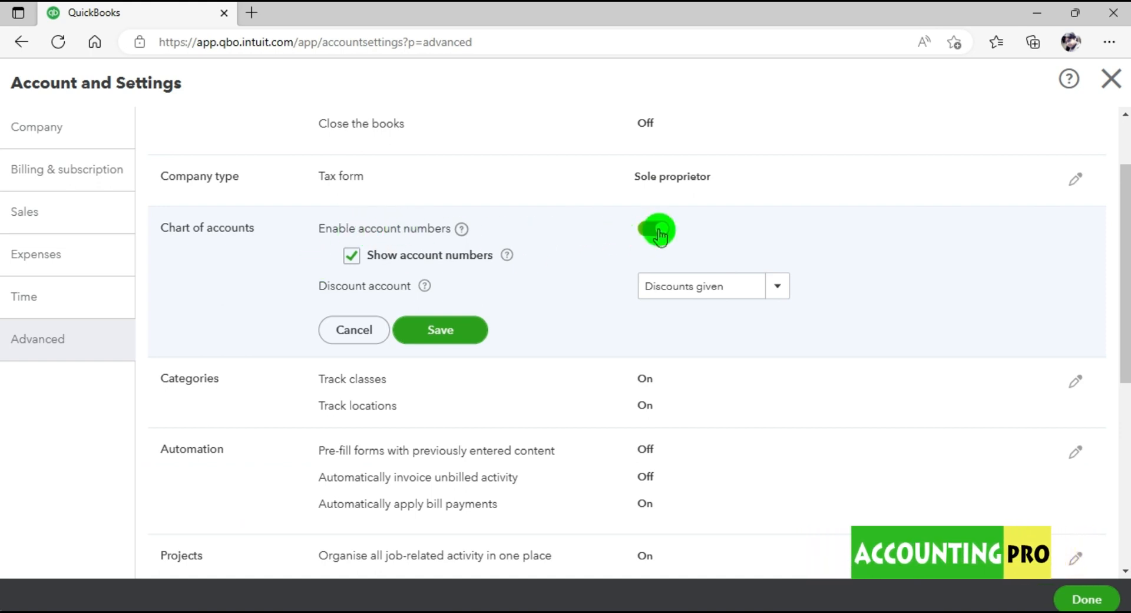
pyautogui.click(779, 286)
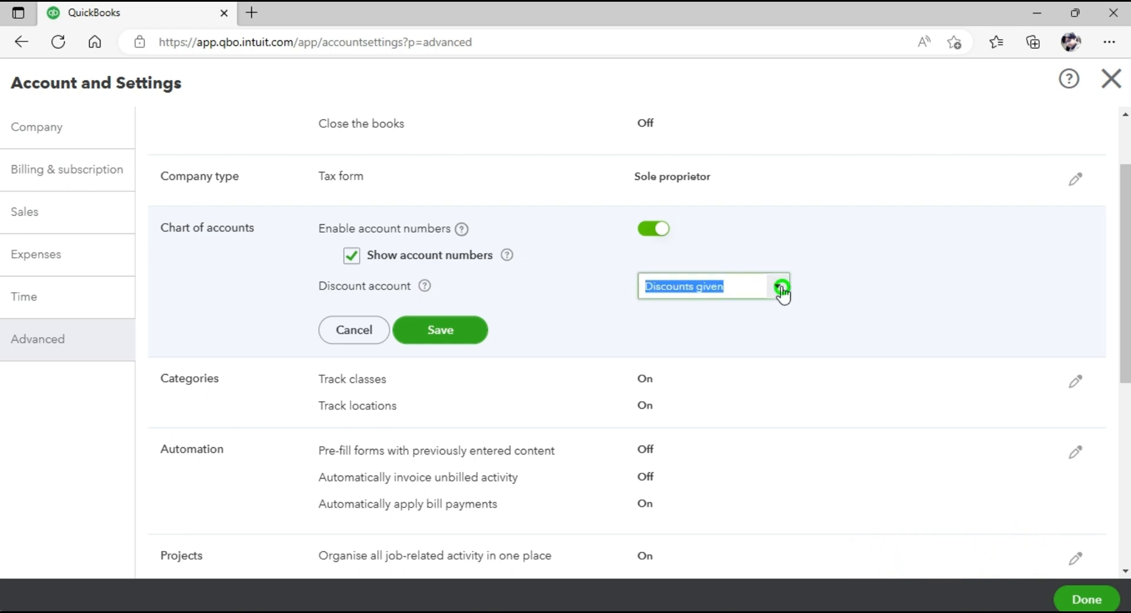
pyautogui.click(783, 289)
pyautogui.click(436, 330)
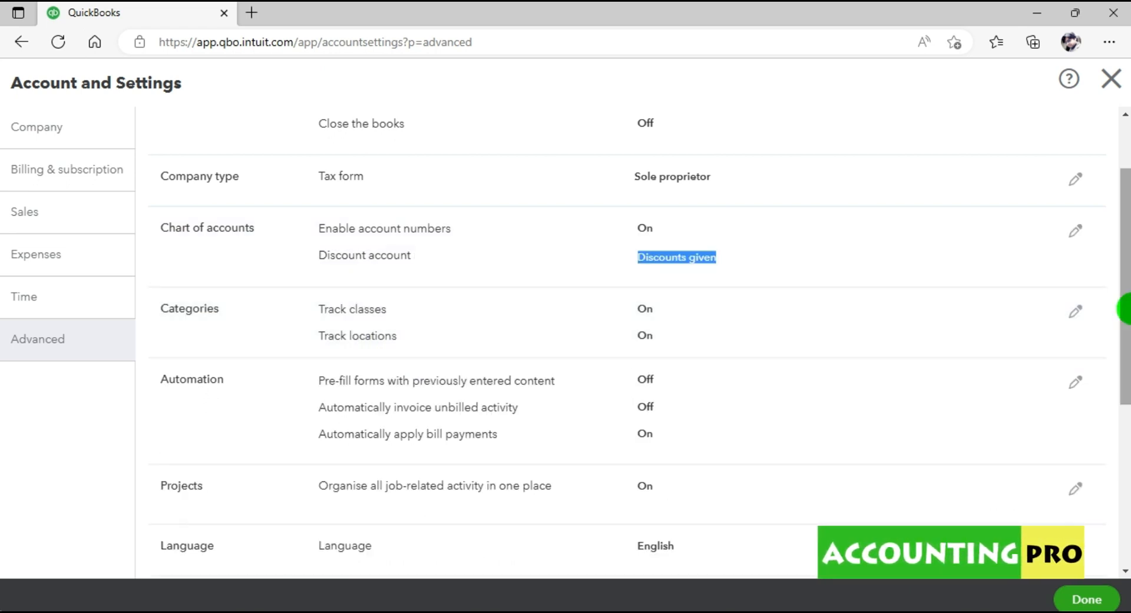
# - Edit the category settings and save them with classes assigned one to each row in transaction, the unassigned-class warning on and locations tracked
pyautogui.click(1076, 310)
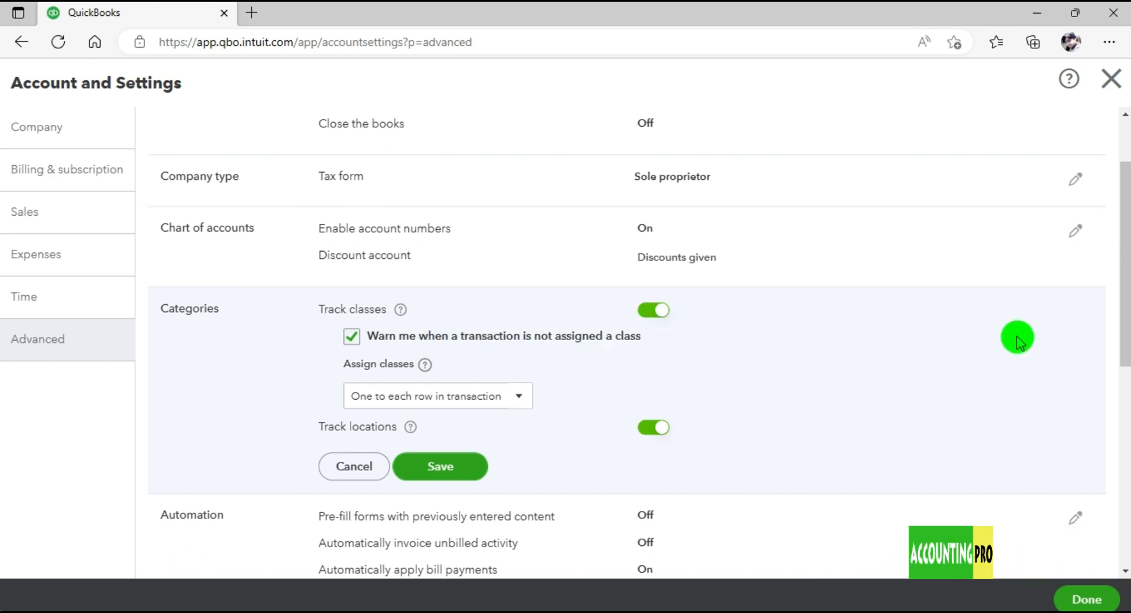
pyautogui.scroll(-2, 1018, 339)
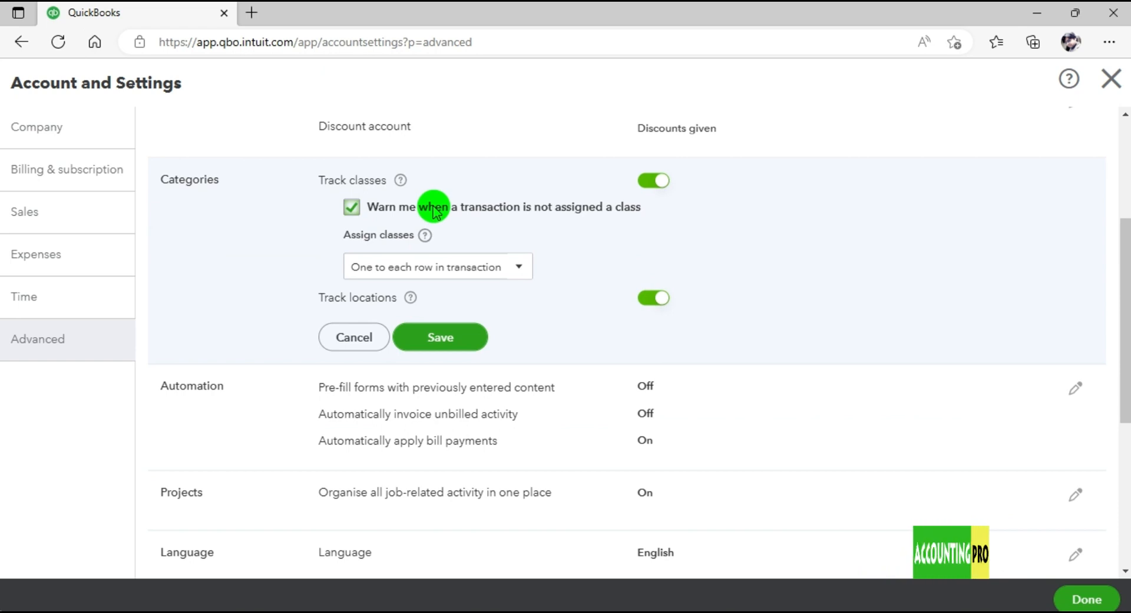
pyautogui.click(520, 266)
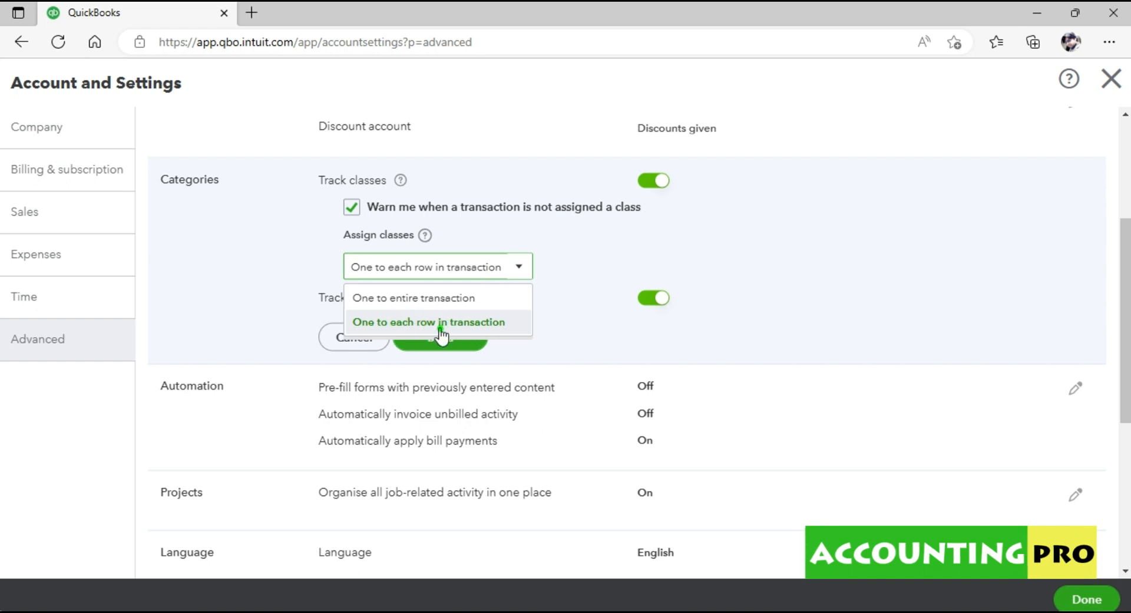
pyautogui.click(523, 306)
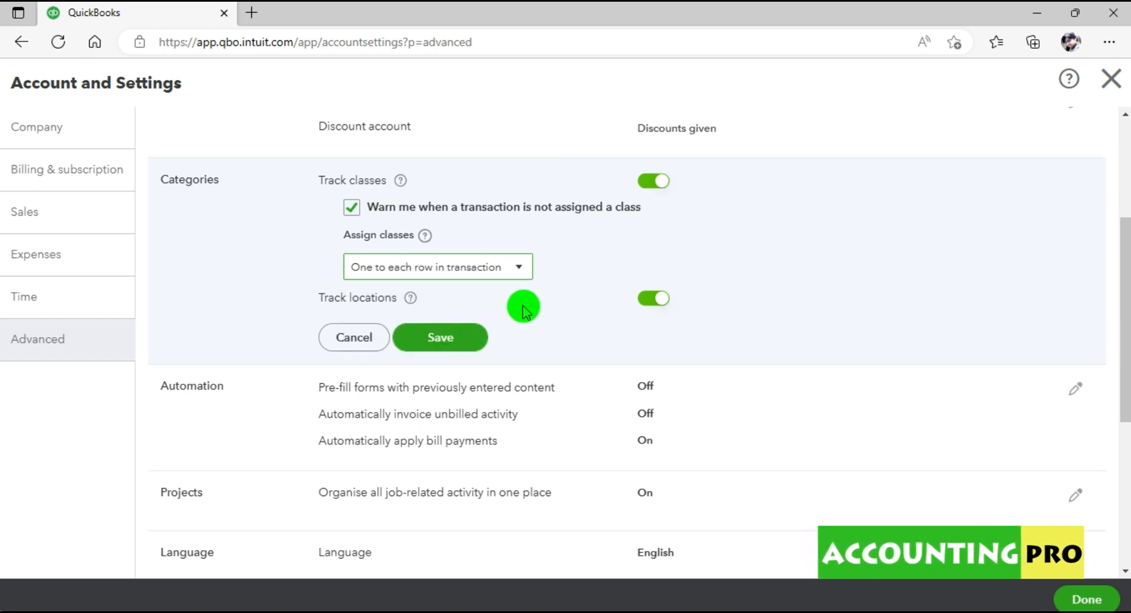
pyautogui.moveTo(308, 293); pyautogui.dragTo(389, 285)
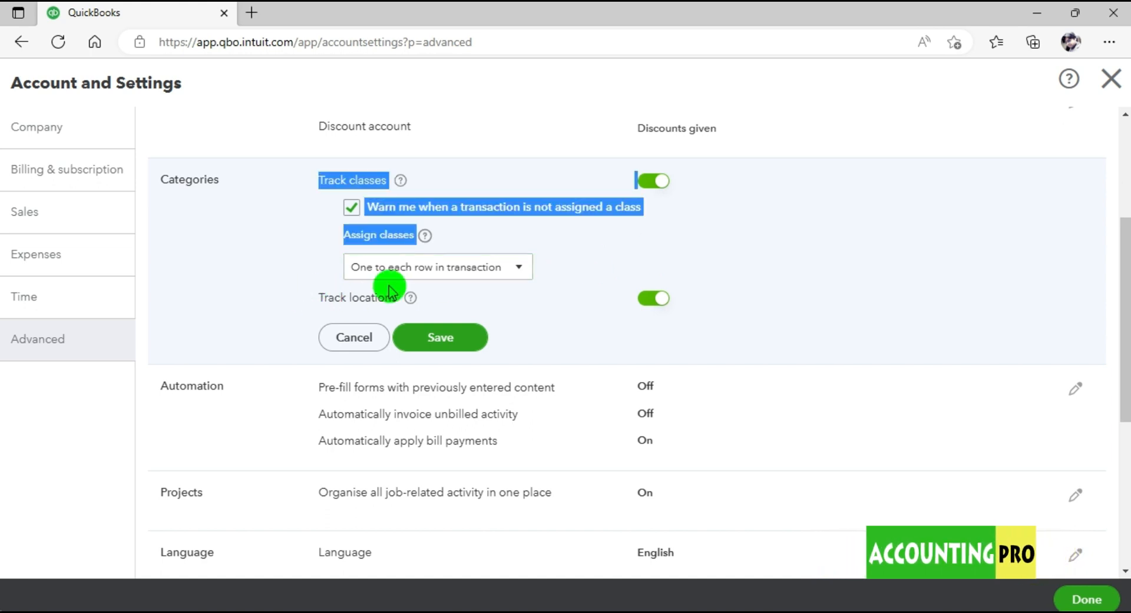
pyautogui.click(449, 296)
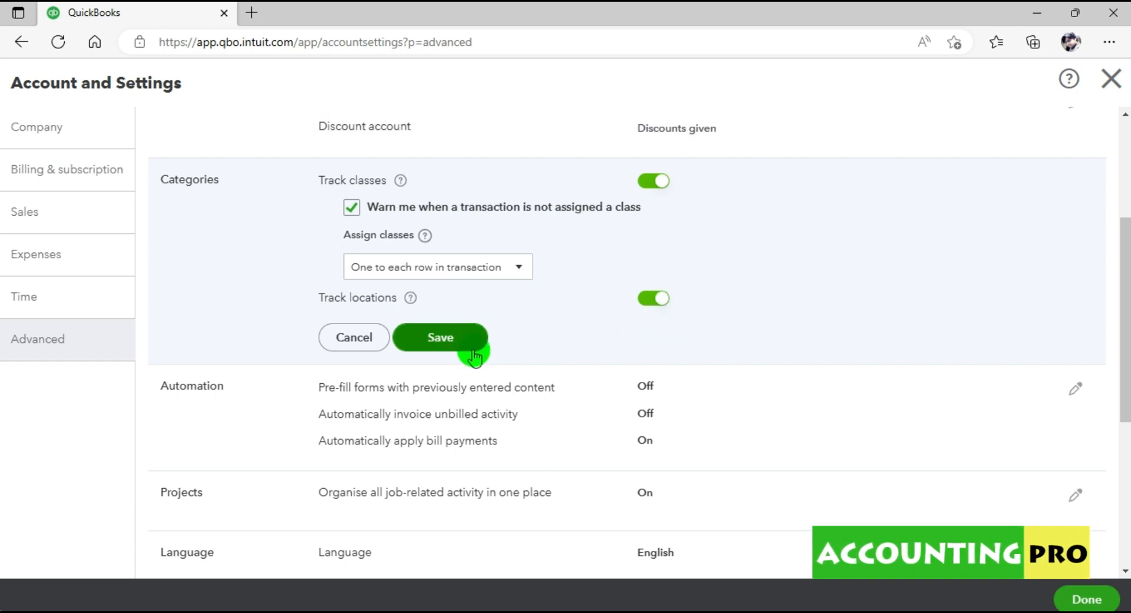
pyautogui.click(475, 355)
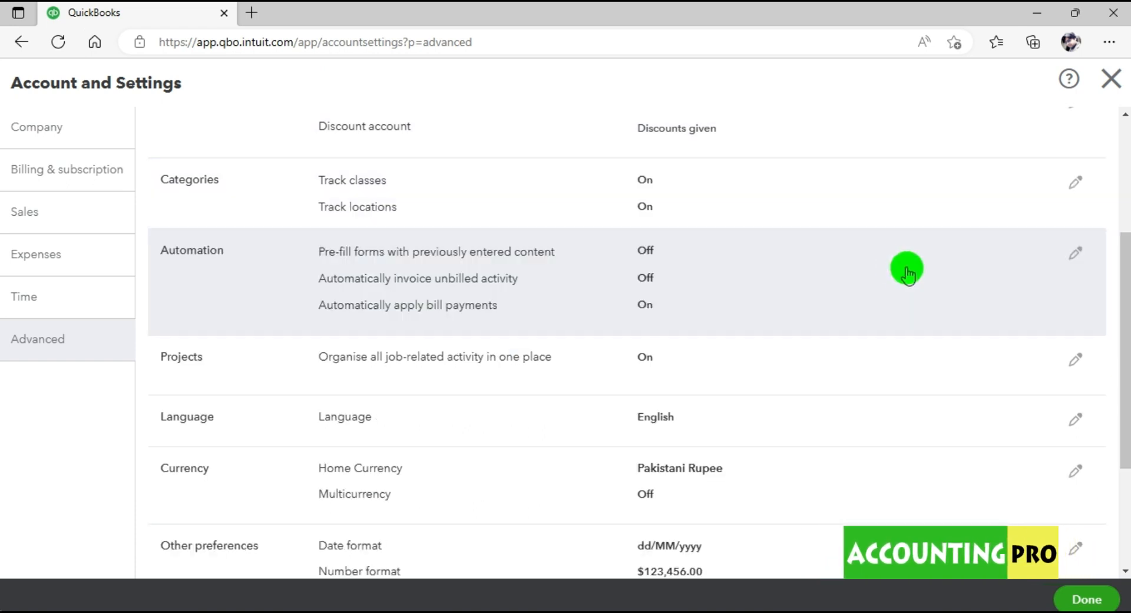
# - Edit the automation settings and save them with only automatic application of bill payments turned on
pyautogui.scroll(-1, 1100, 336)
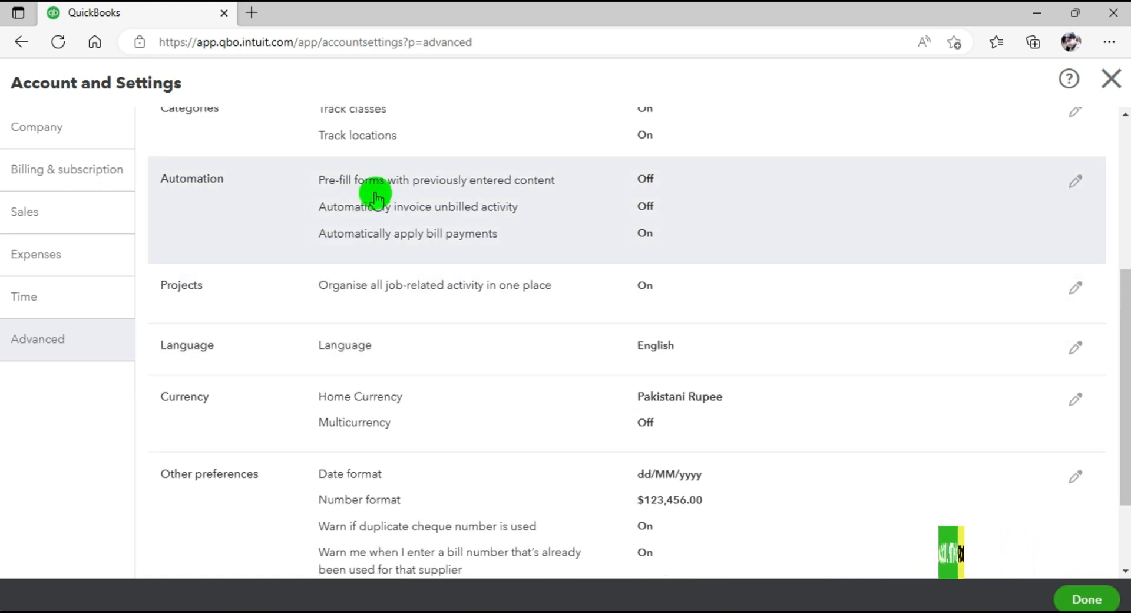
pyautogui.click(1071, 190)
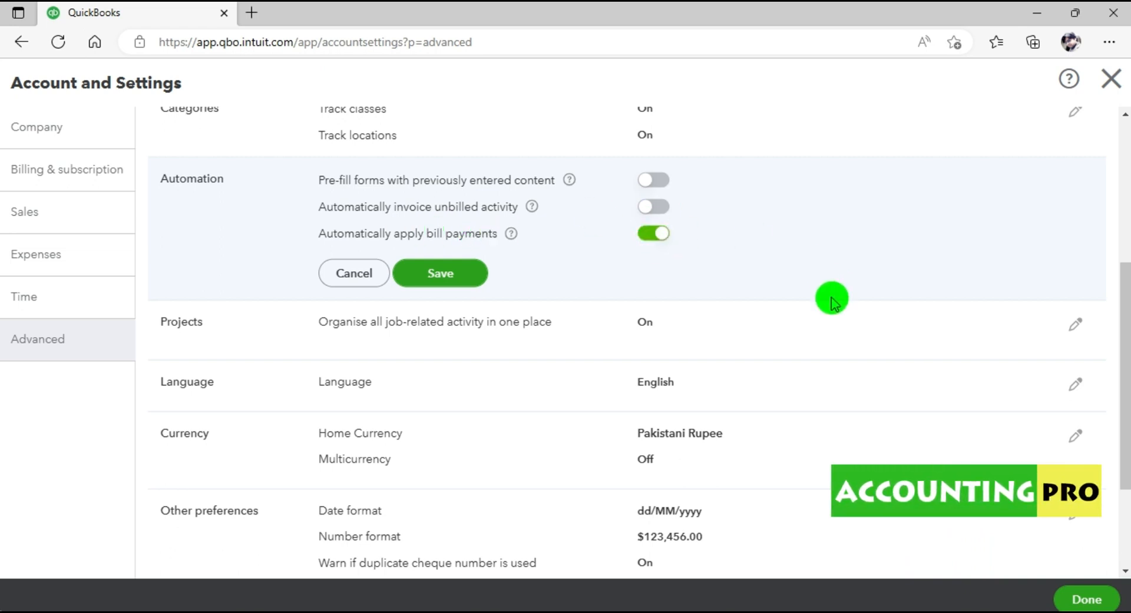
pyautogui.click(462, 272)
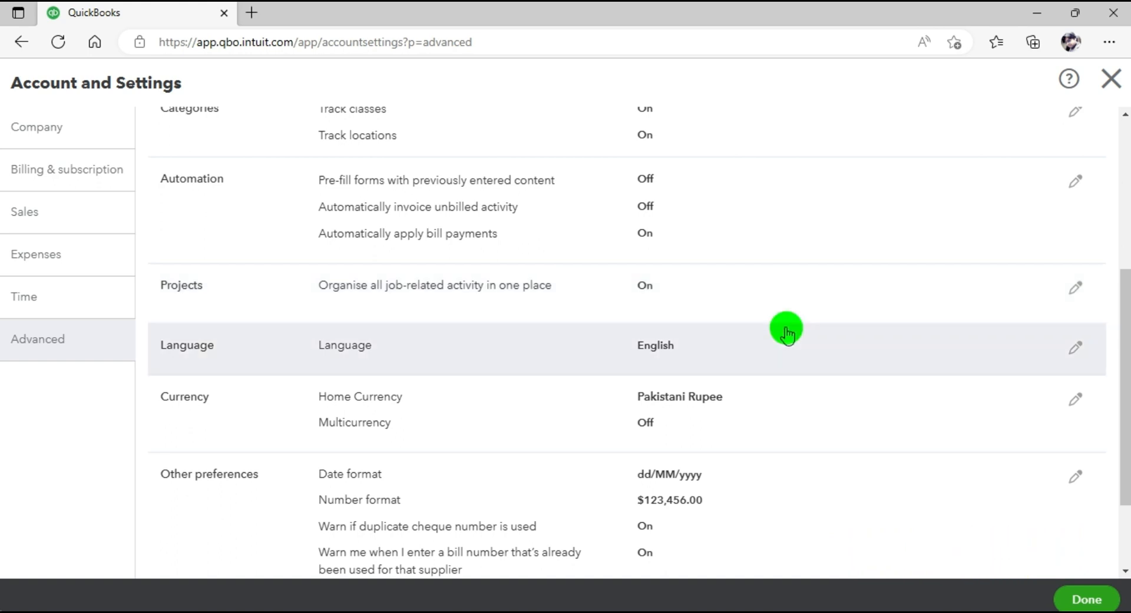
# - Examine the available choices in the language settings and cancel the edit with English selected
pyautogui.scroll(-2, 783, 328)
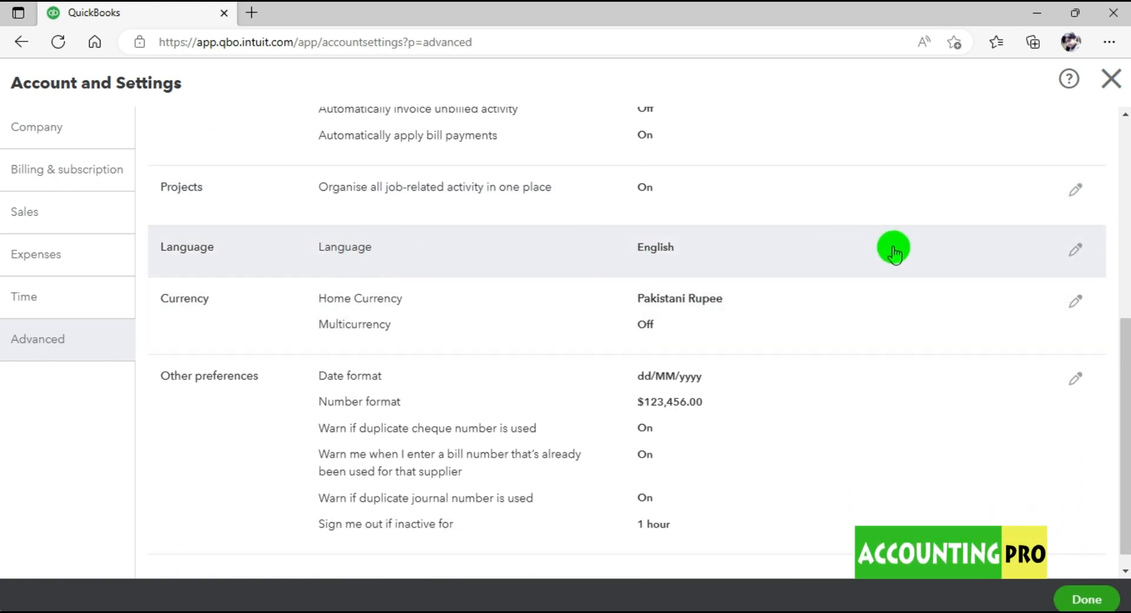
pyautogui.click(1077, 250)
pyautogui.click(713, 258)
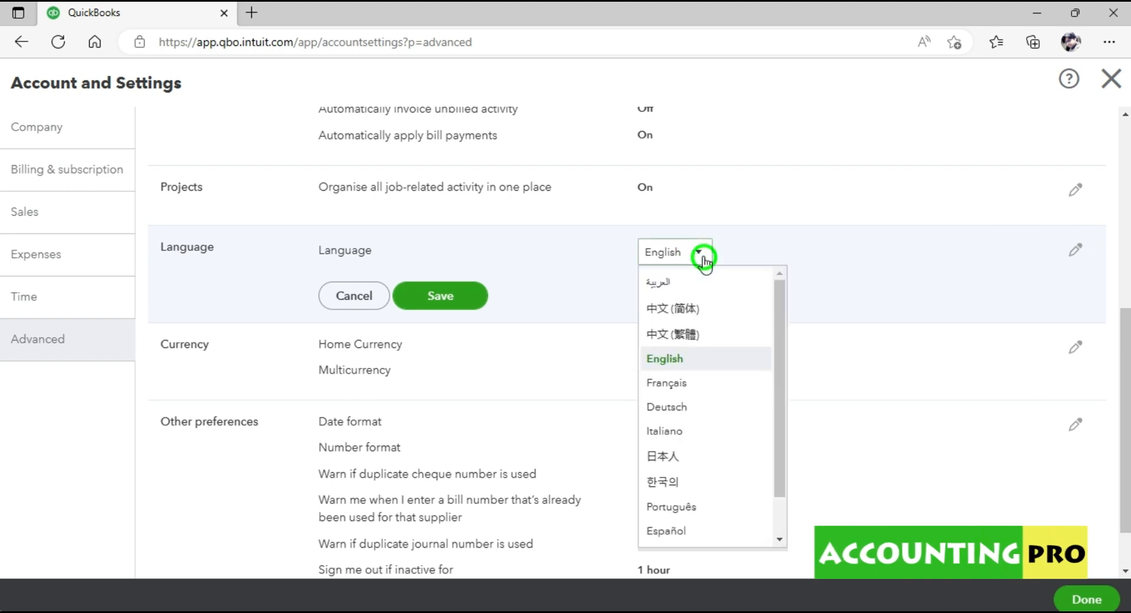
pyautogui.scroll(-1, 783, 412)
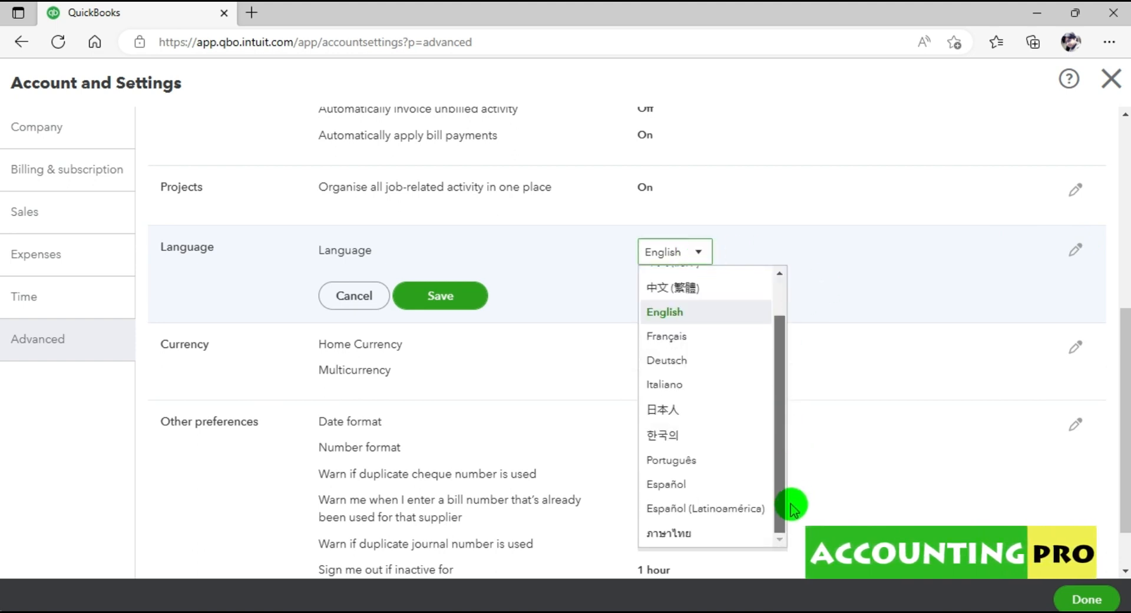
pyautogui.scroll(1, 799, 386)
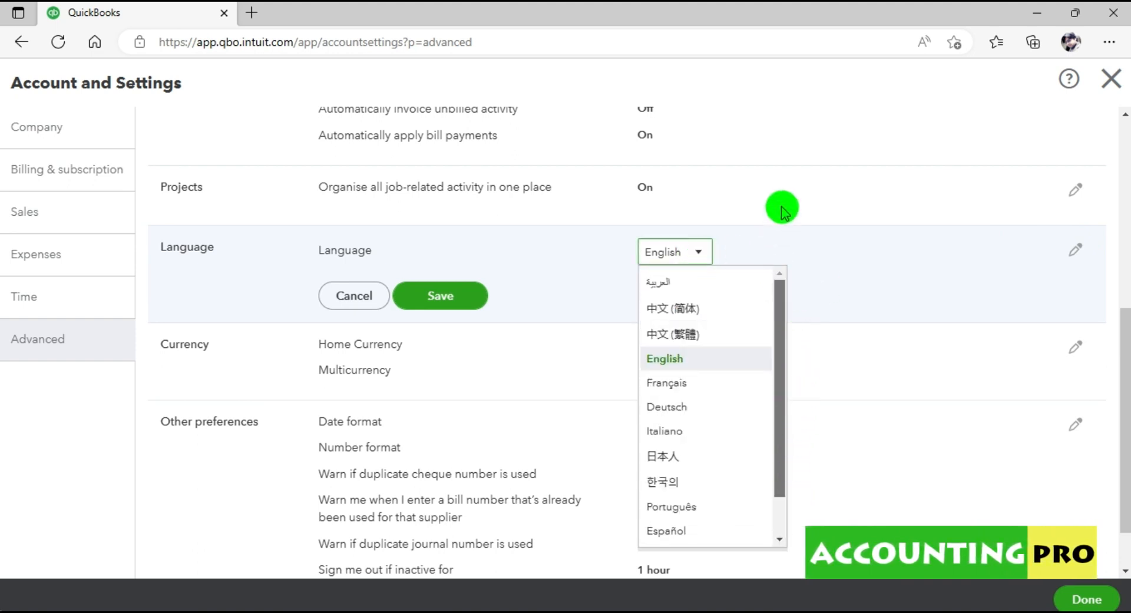
pyautogui.click(668, 357)
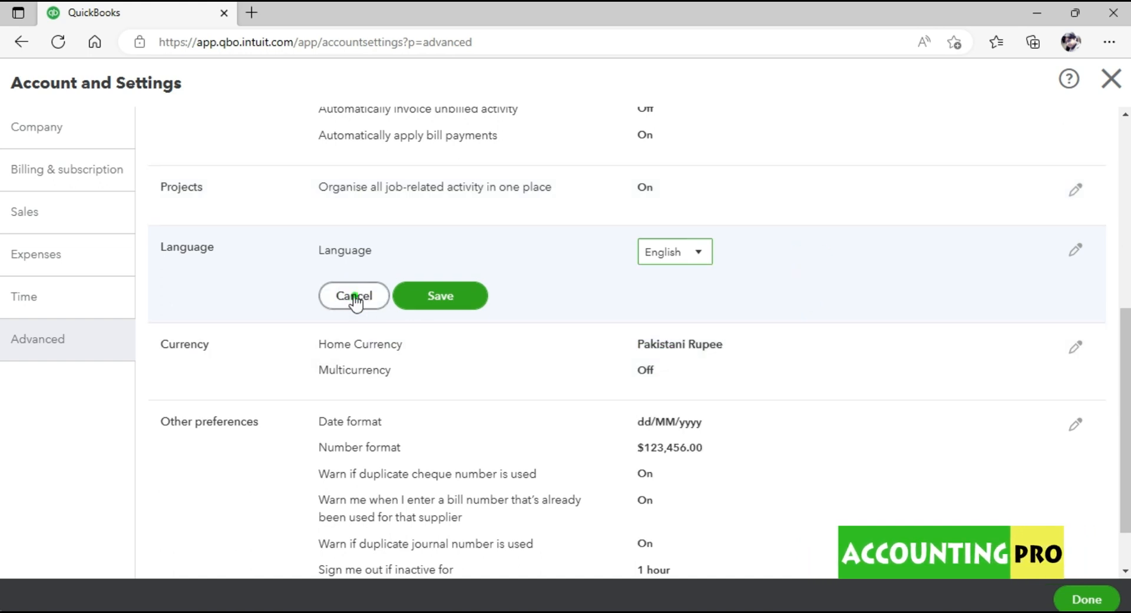
pyautogui.click(353, 296)
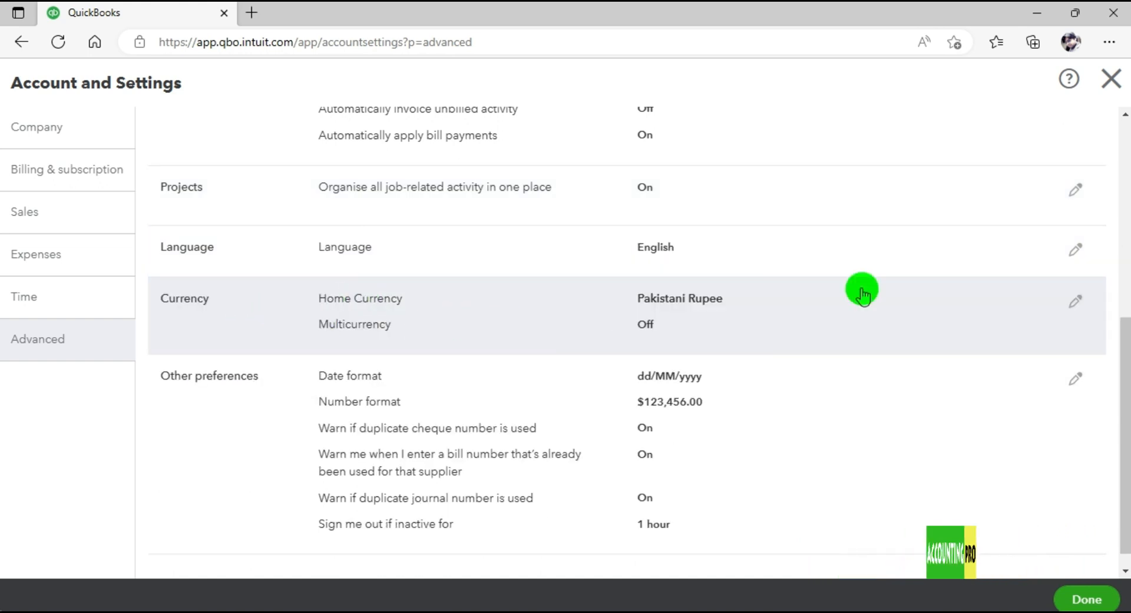
# - Open the currency settings for editing and examine the home currency choices, leaving PKR - Pakistani Rupee selected
pyautogui.click(1074, 302)
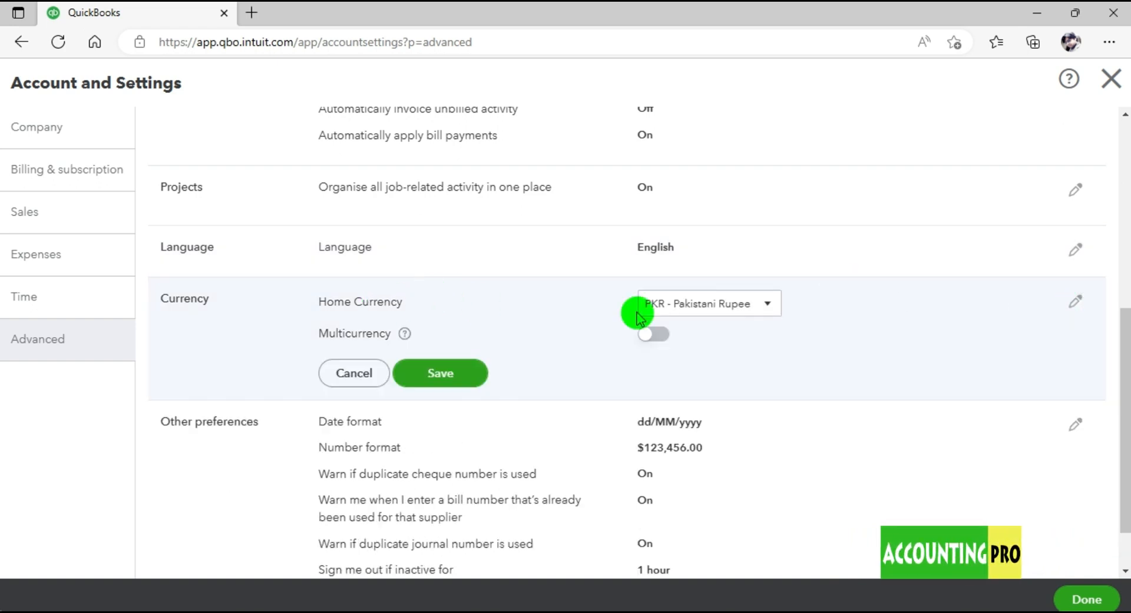
pyautogui.click(769, 303)
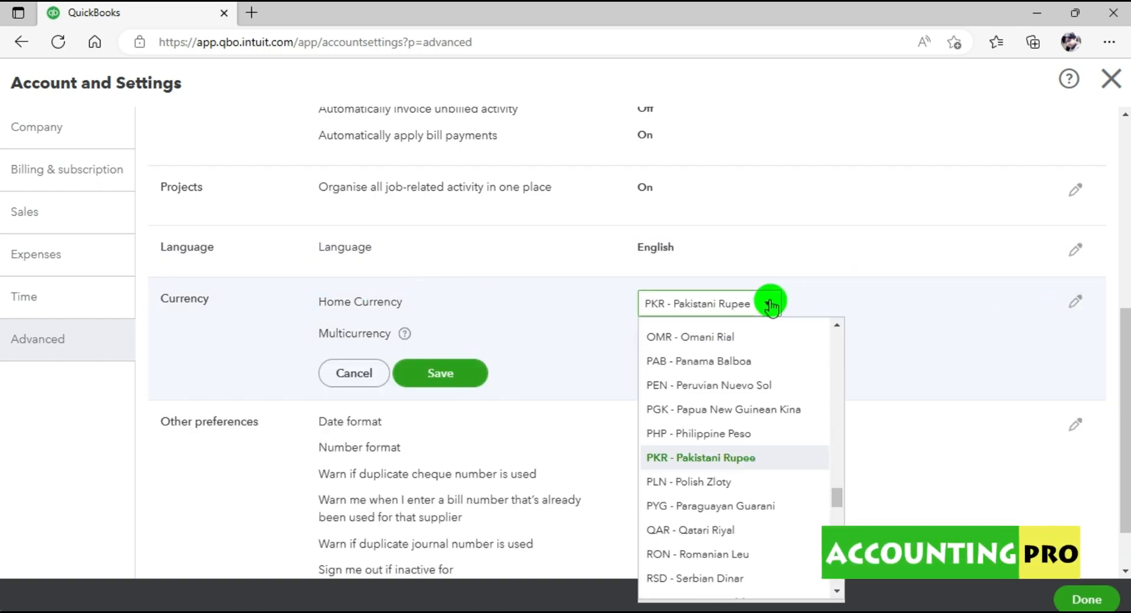
pyautogui.click(768, 304)
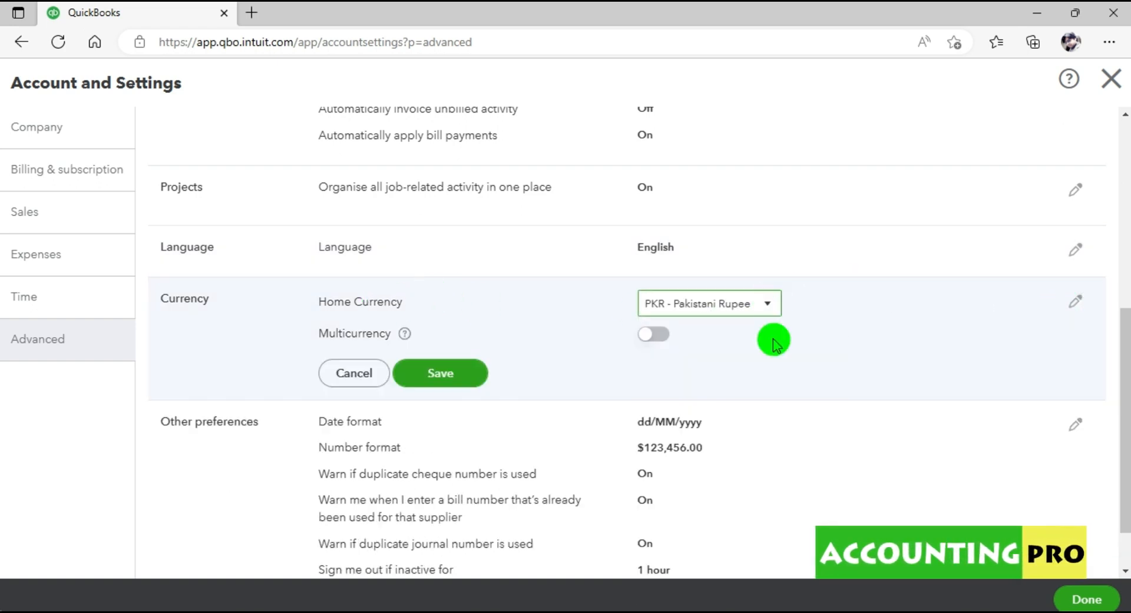
# - Turn on Multicurrency, accept the acknowledgement that it cannot be undone, and cancel the currency changes without saving
pyautogui.click(655, 336)
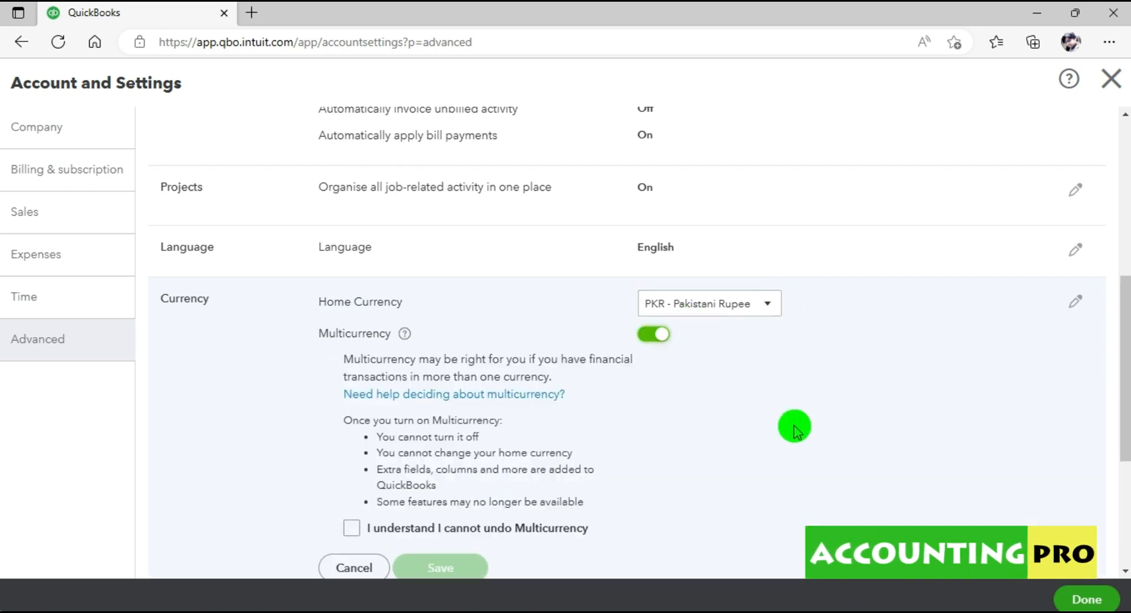
pyautogui.scroll(-3, 1061, 335)
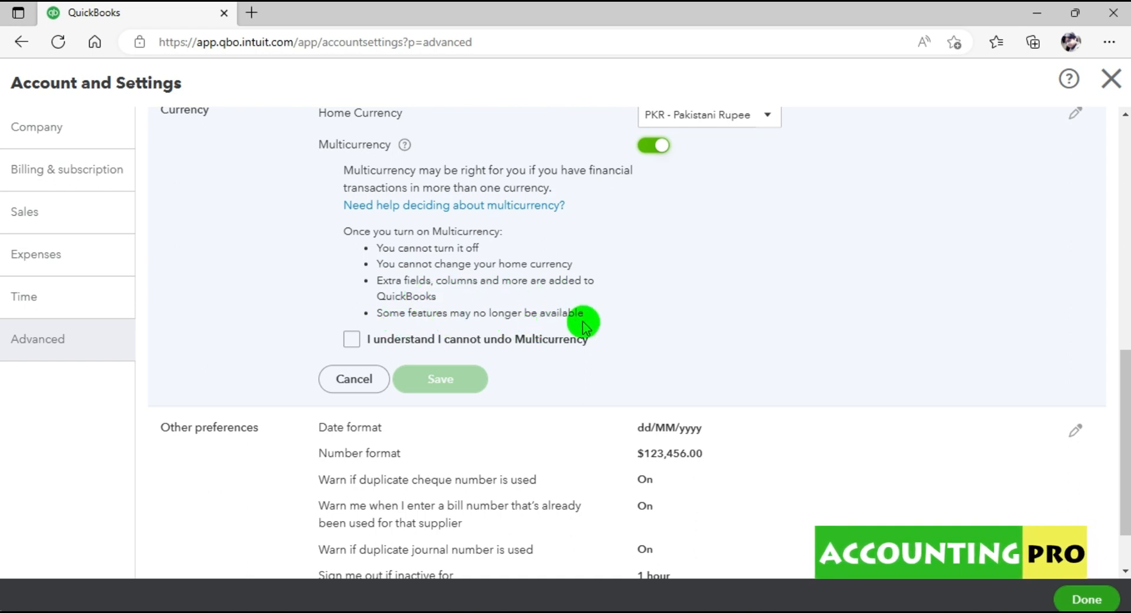
pyautogui.click(351, 339)
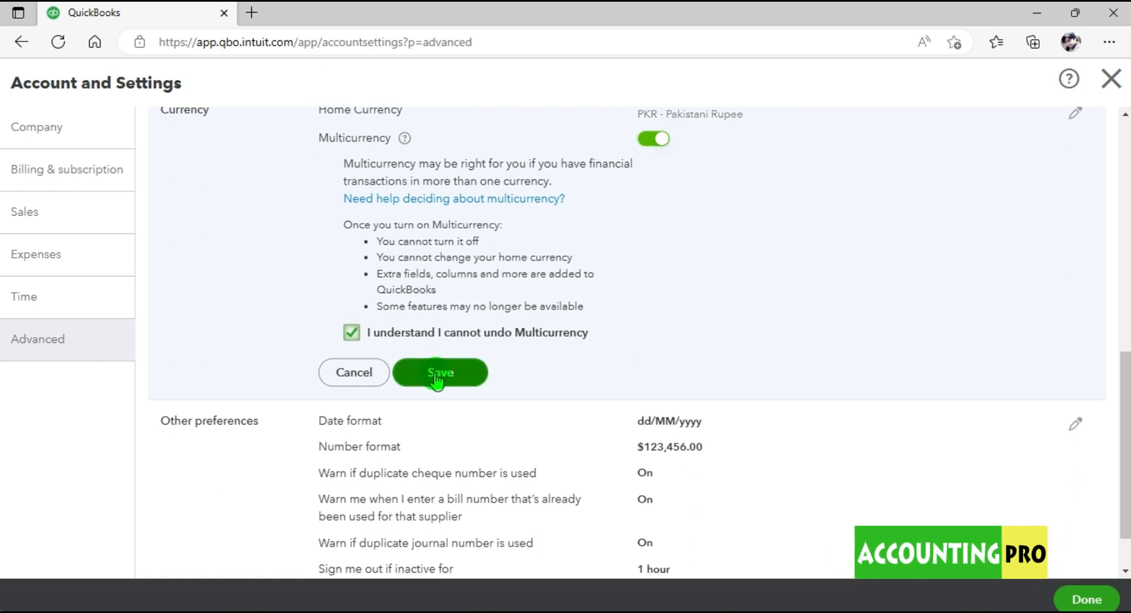
pyautogui.moveTo(1126, 435); pyautogui.dragTo(1126, 396)
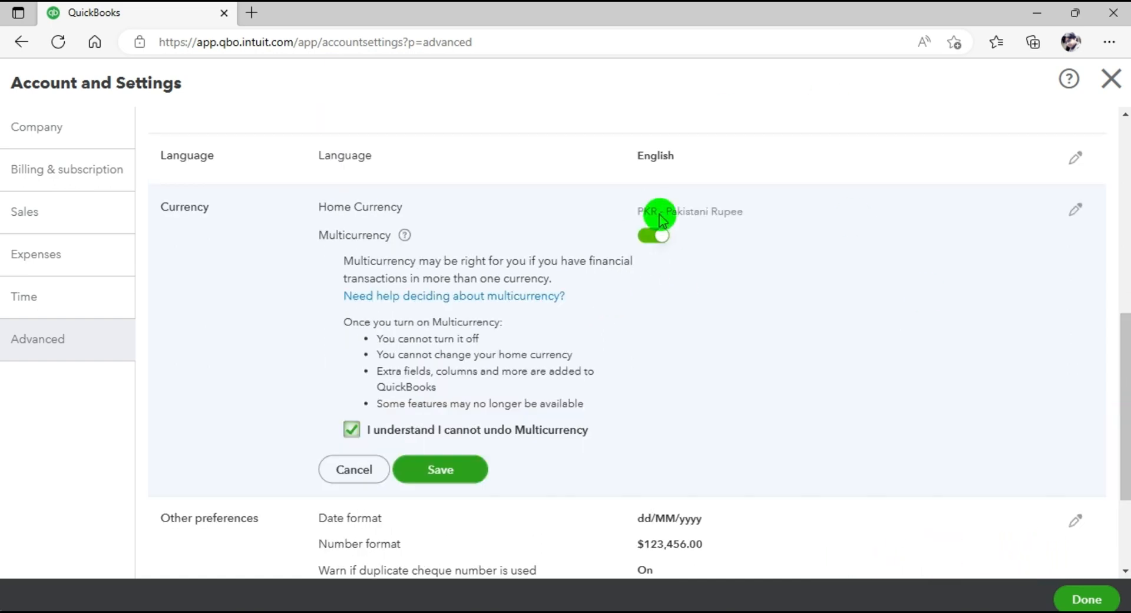
pyautogui.click(352, 469)
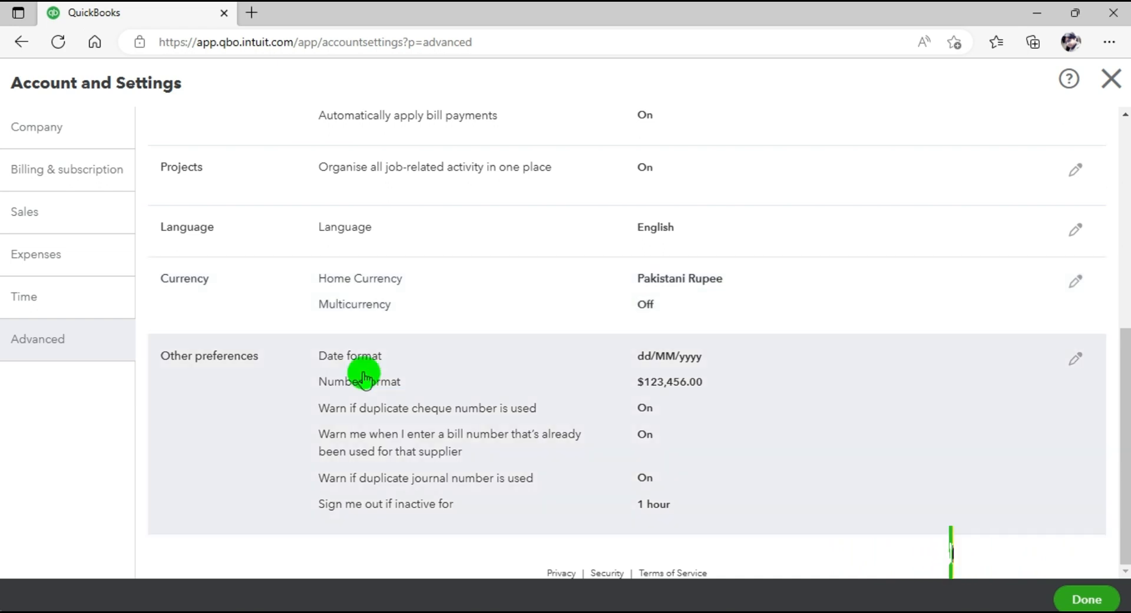
# - Open the other preferences for editing, keeping dd/MM/yyyy as the date format and $123,456.00 as the number format
pyautogui.click(1076, 358)
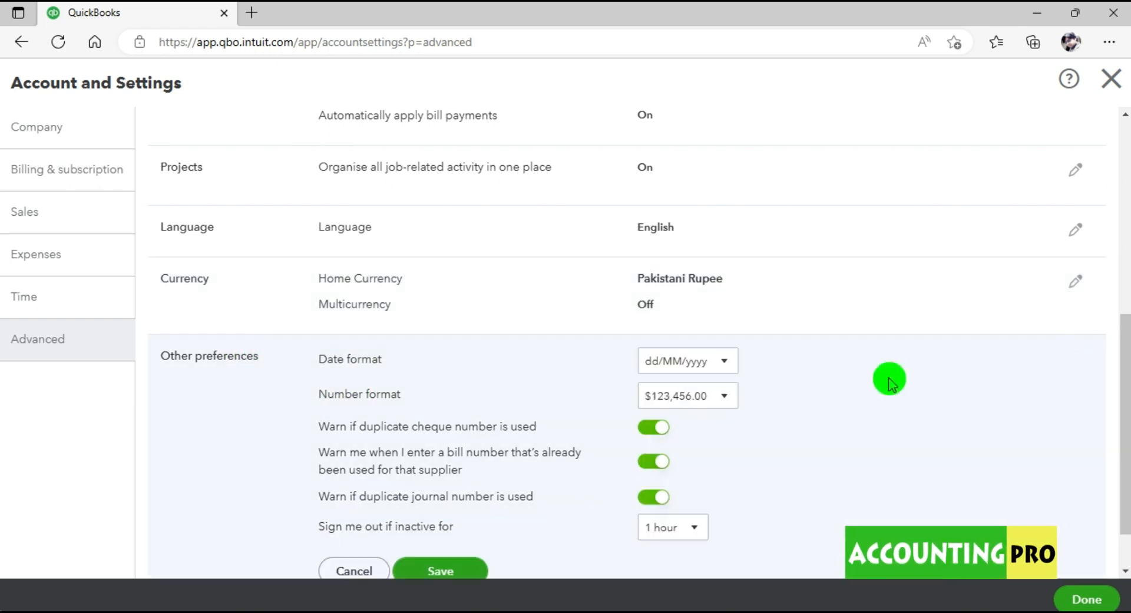
pyautogui.scroll(-1, 1122, 380)
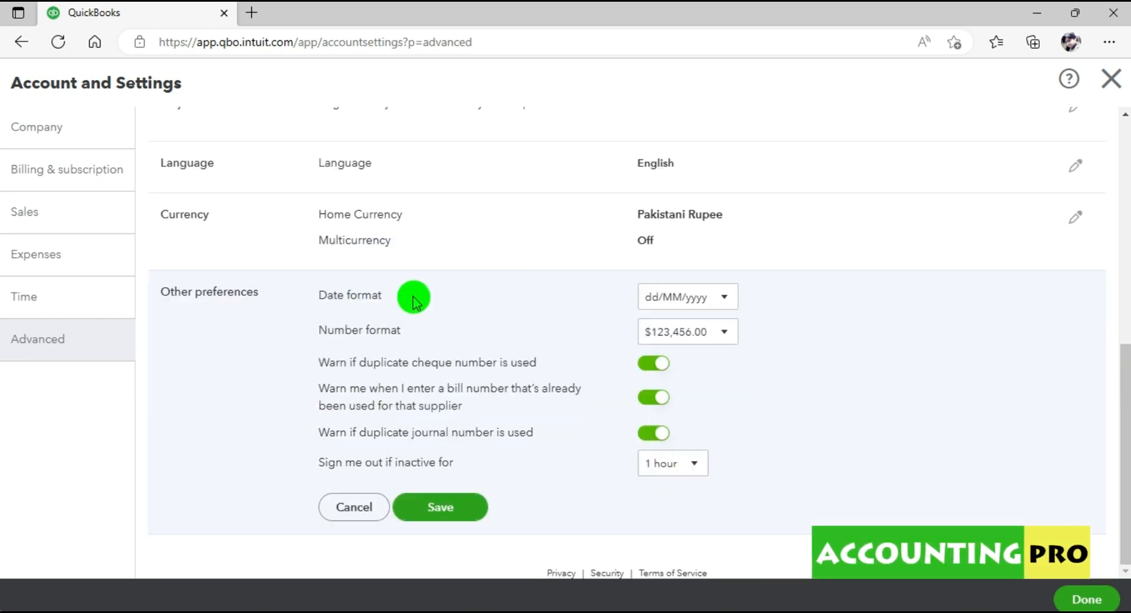
pyautogui.click(725, 298)
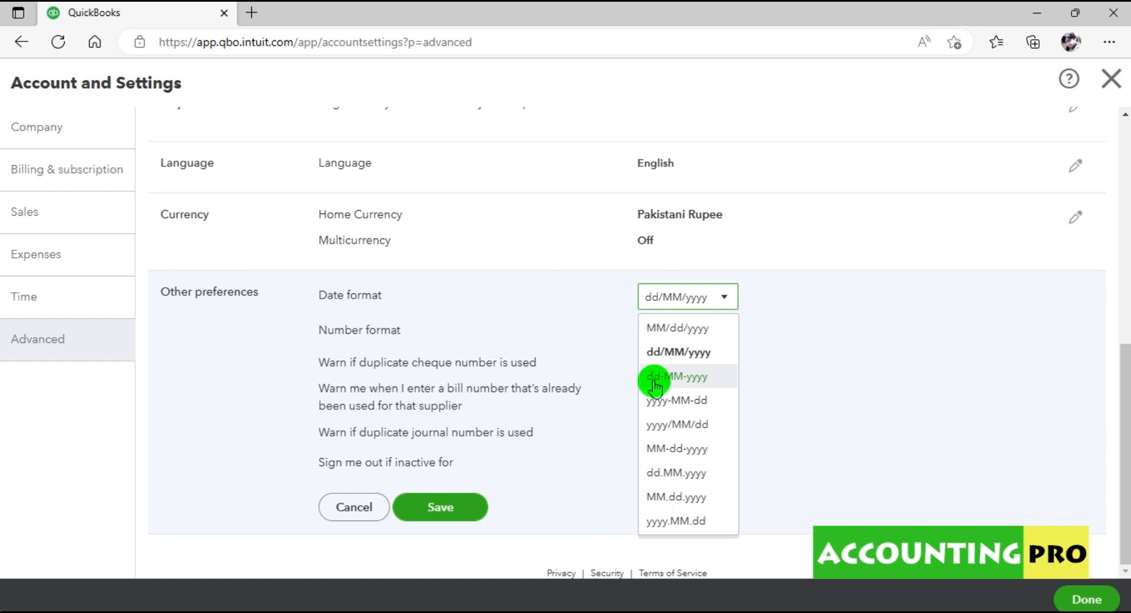
pyautogui.click(705, 365)
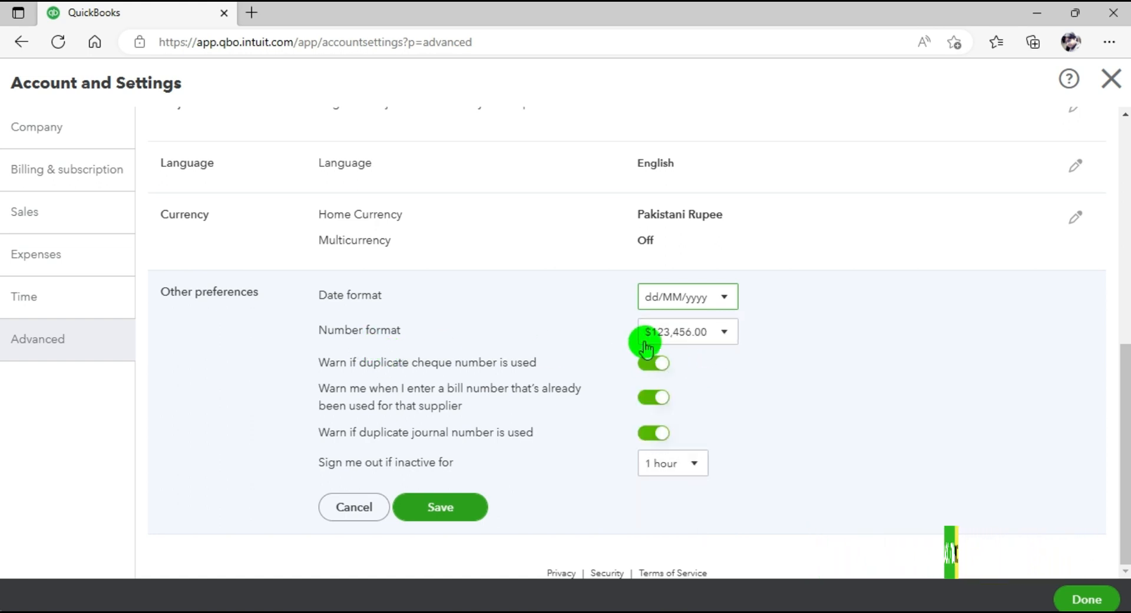
pyautogui.click(726, 337)
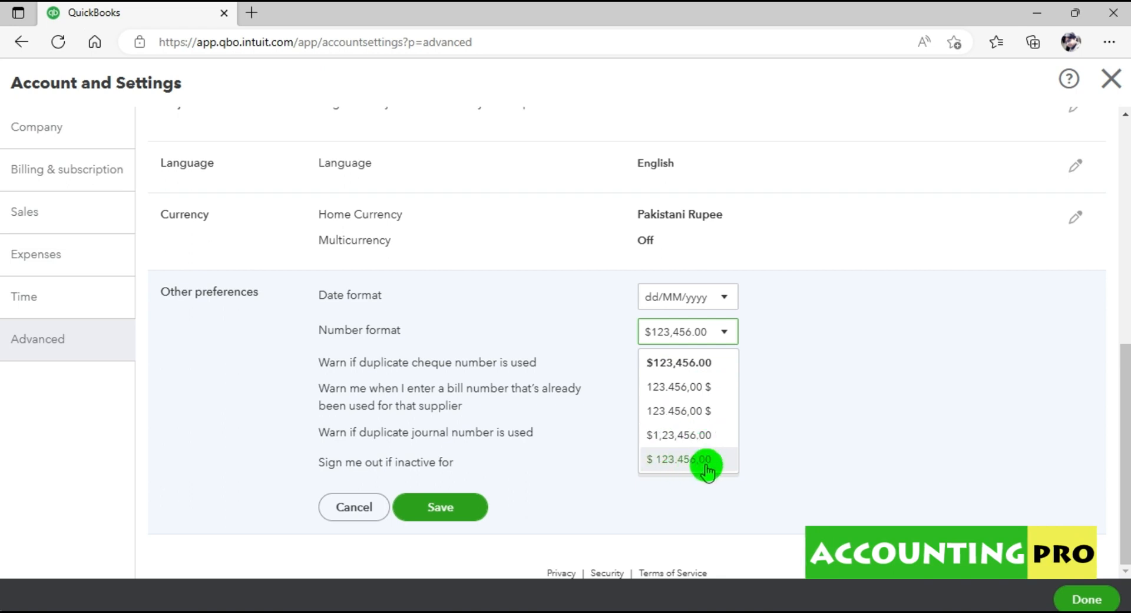
pyautogui.click(672, 361)
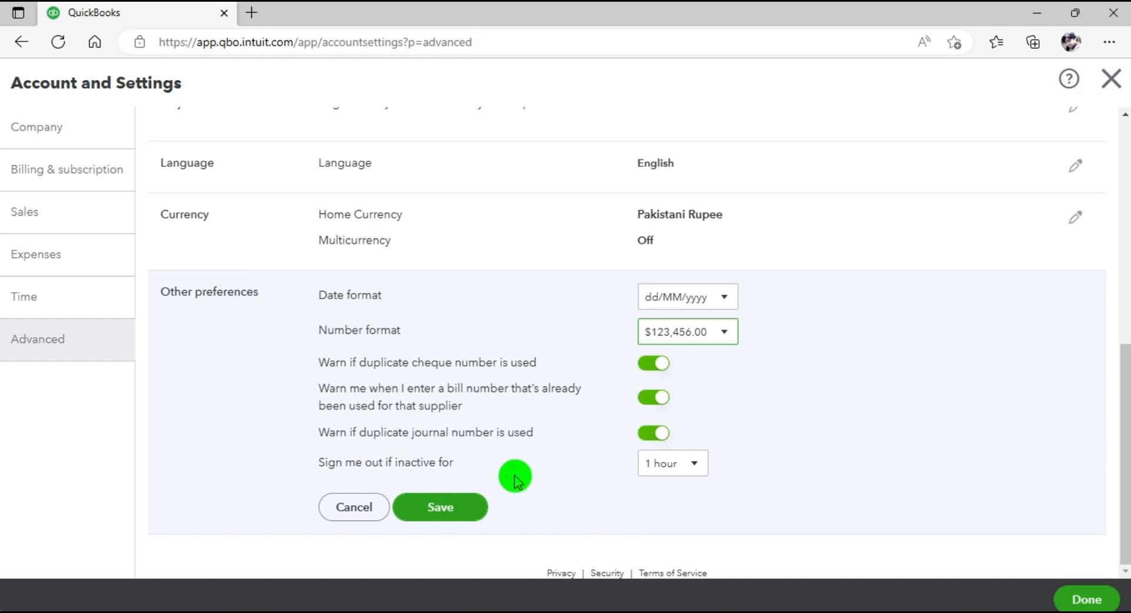
# - Examine the time choices for signing out when inactive, leaving 1 hour selected
pyautogui.click(696, 464)
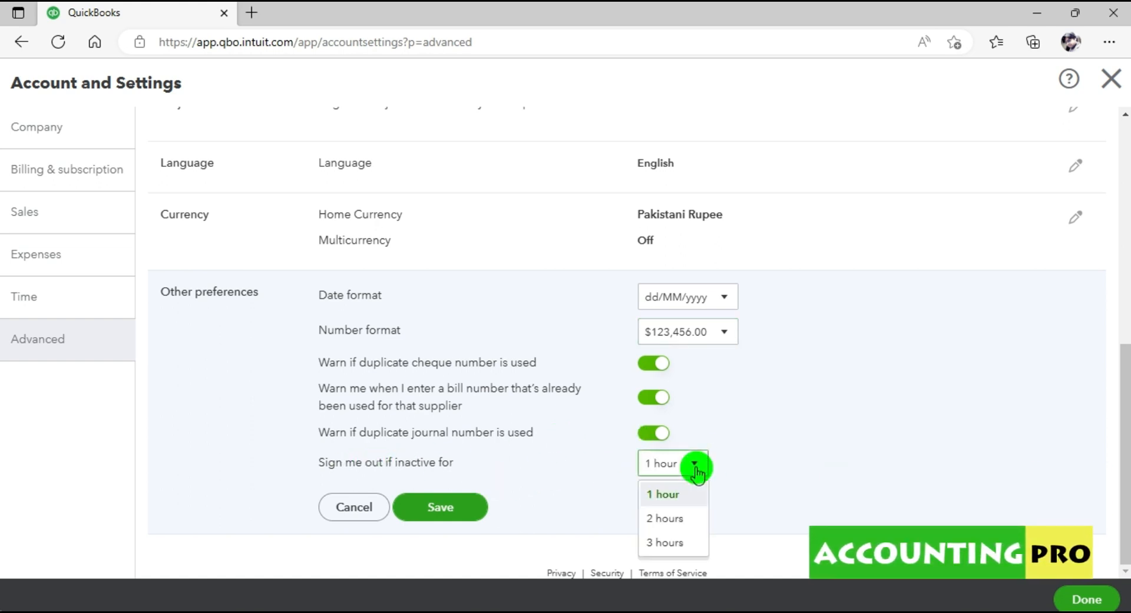
pyautogui.click(696, 467)
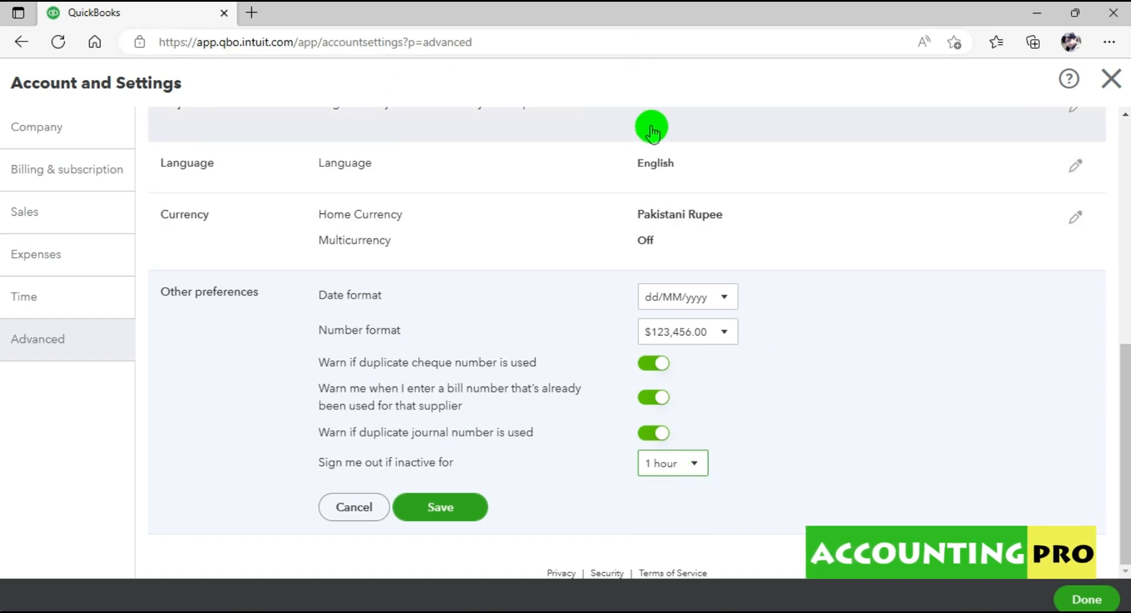
pyautogui.click(698, 465)
pyautogui.click(698, 466)
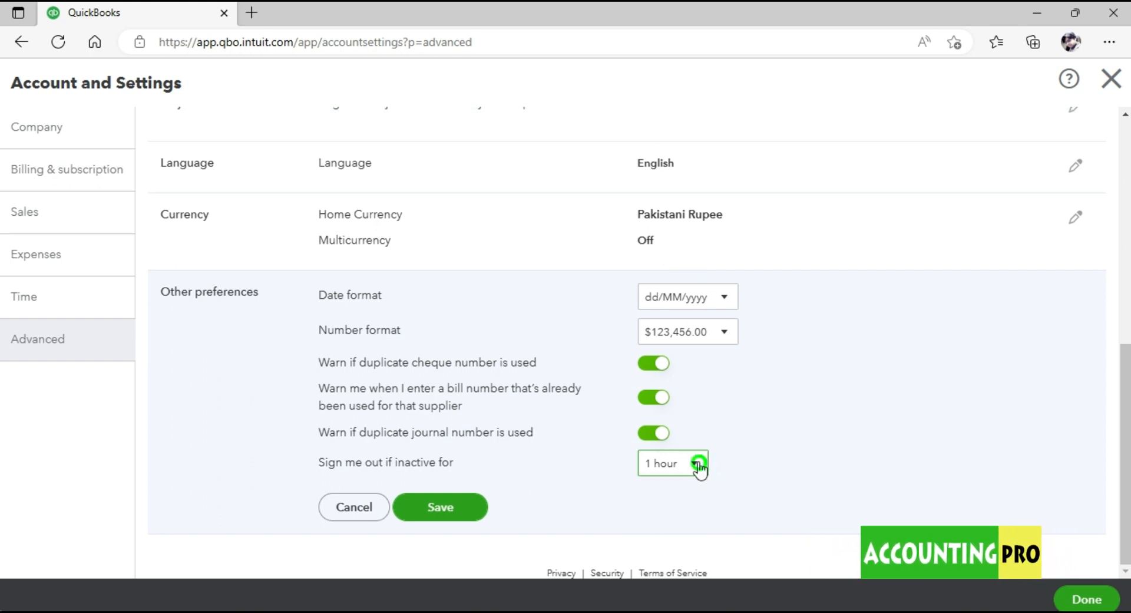
pyautogui.moveTo(320, 470)
pyautogui.mouseDown()
pyautogui.moveTo(386, 470)
pyautogui.moveTo(324, 463)
pyautogui.mouseUp()
pyautogui.click(412, 471)
pyautogui.click(516, 477)
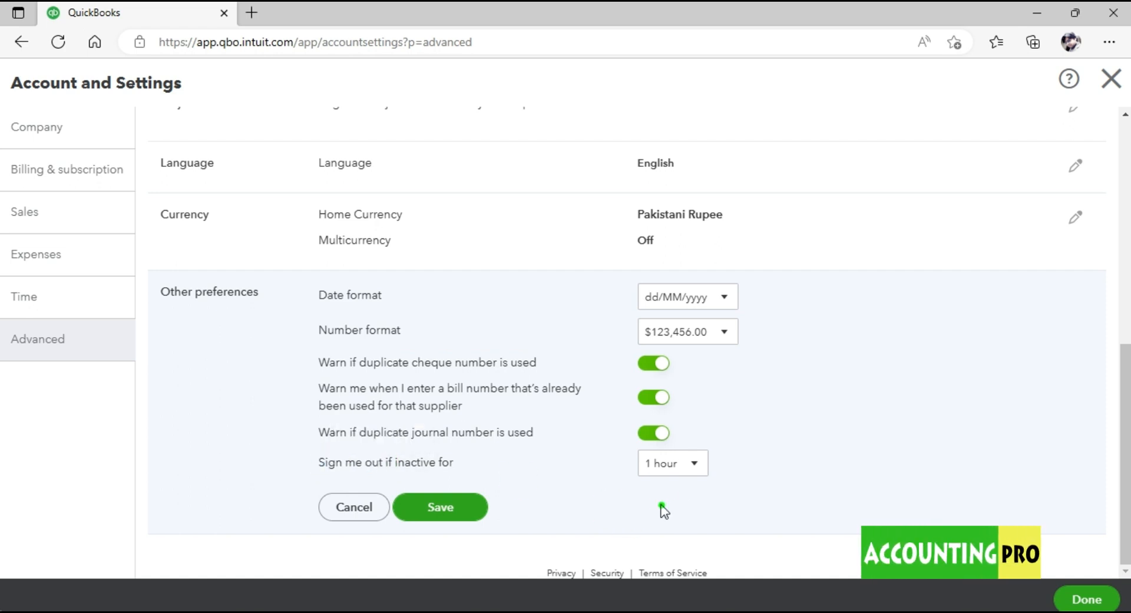
pyautogui.click(694, 466)
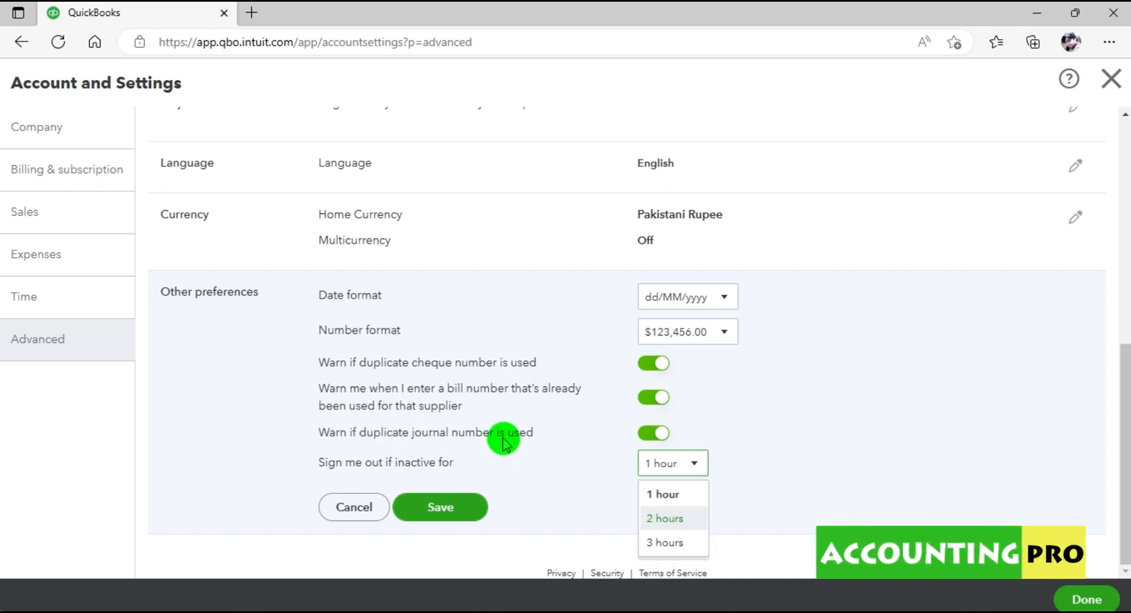
pyautogui.click(533, 460)
# - Save the other preferences and finish the account settings to return to the dashboard
pyautogui.click(439, 508)
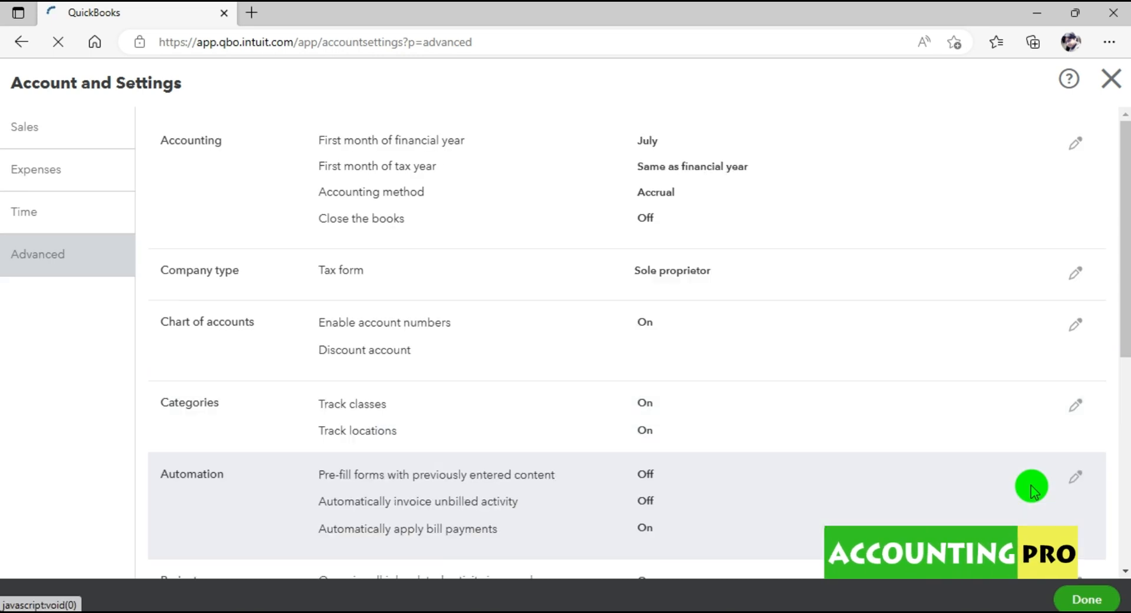
pyautogui.moveTo(1126, 238); pyautogui.dragTo(1124, 321)
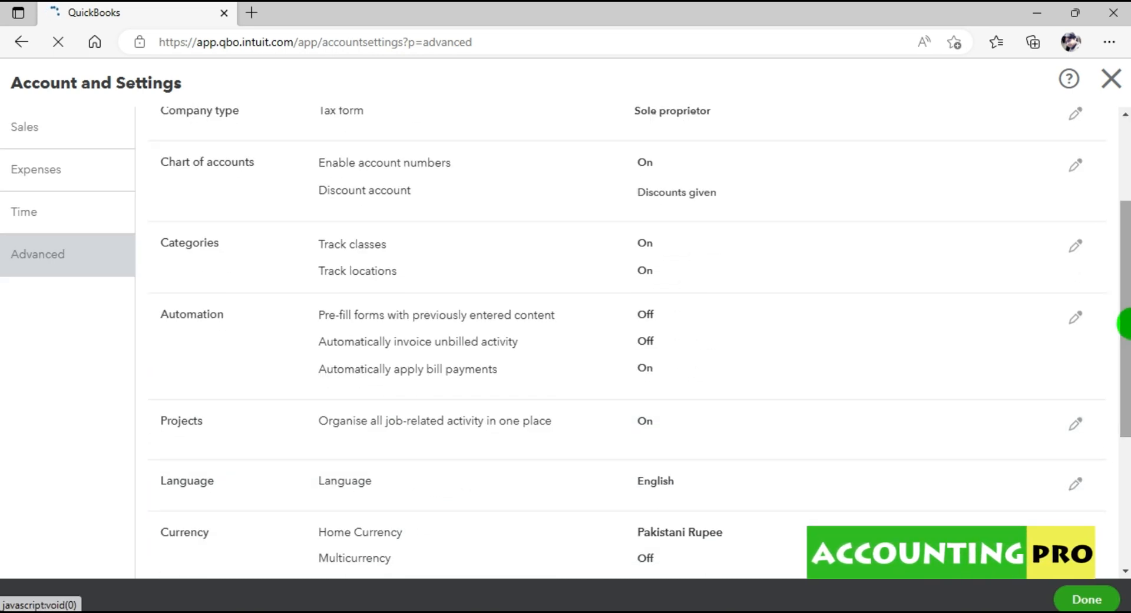
pyautogui.click(1087, 601)
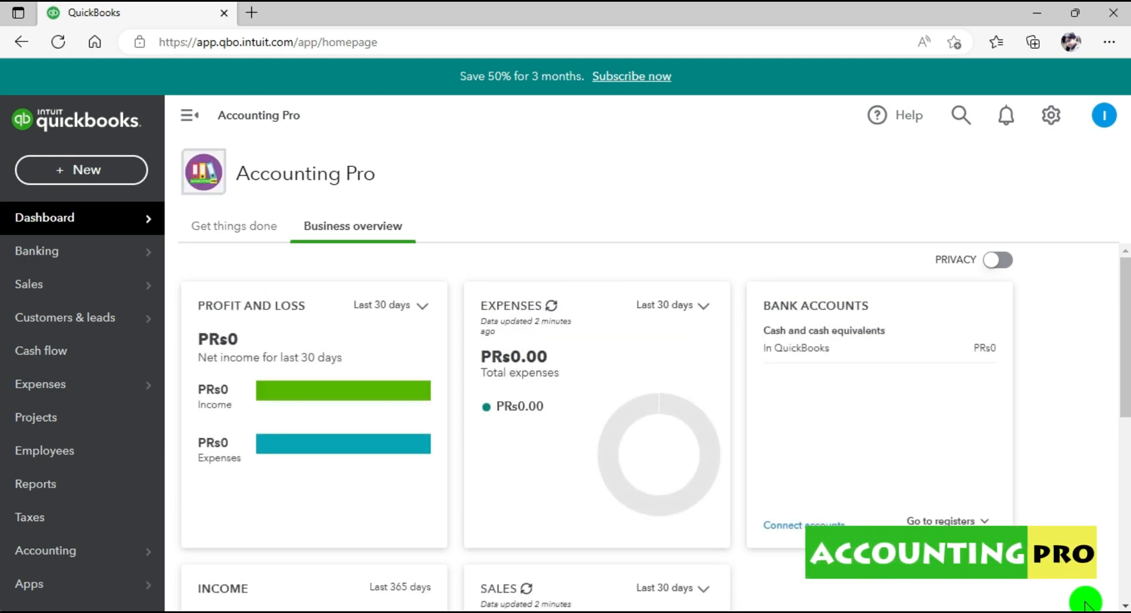
# - Reopen the company's account and settings from the dashboard, showing the company details
pyautogui.click(1052, 121)
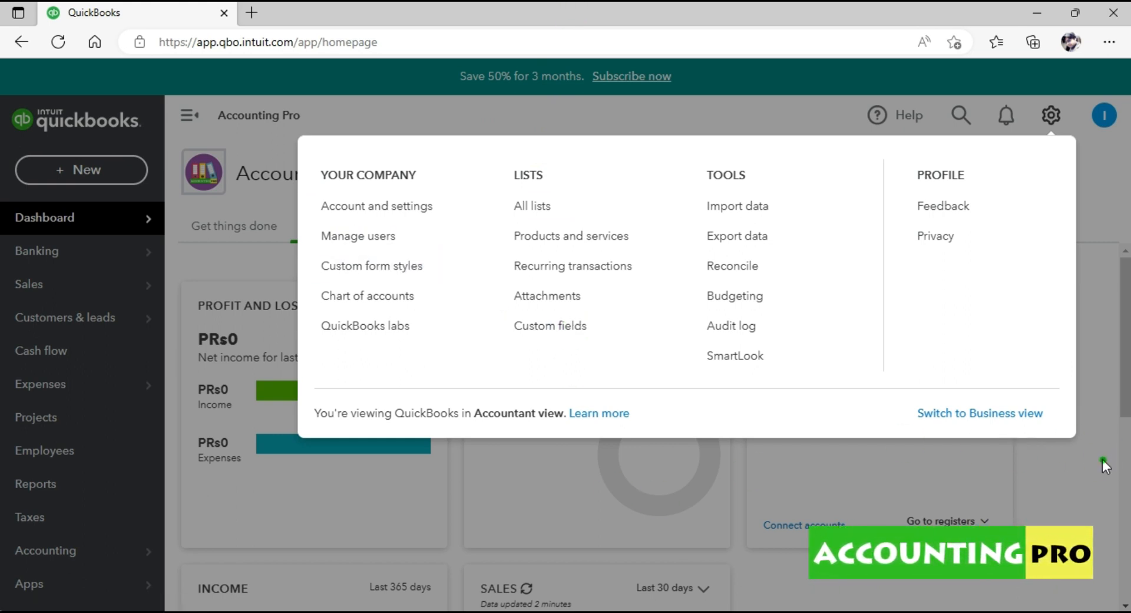
pyautogui.click(1064, 128)
pyautogui.click(1057, 125)
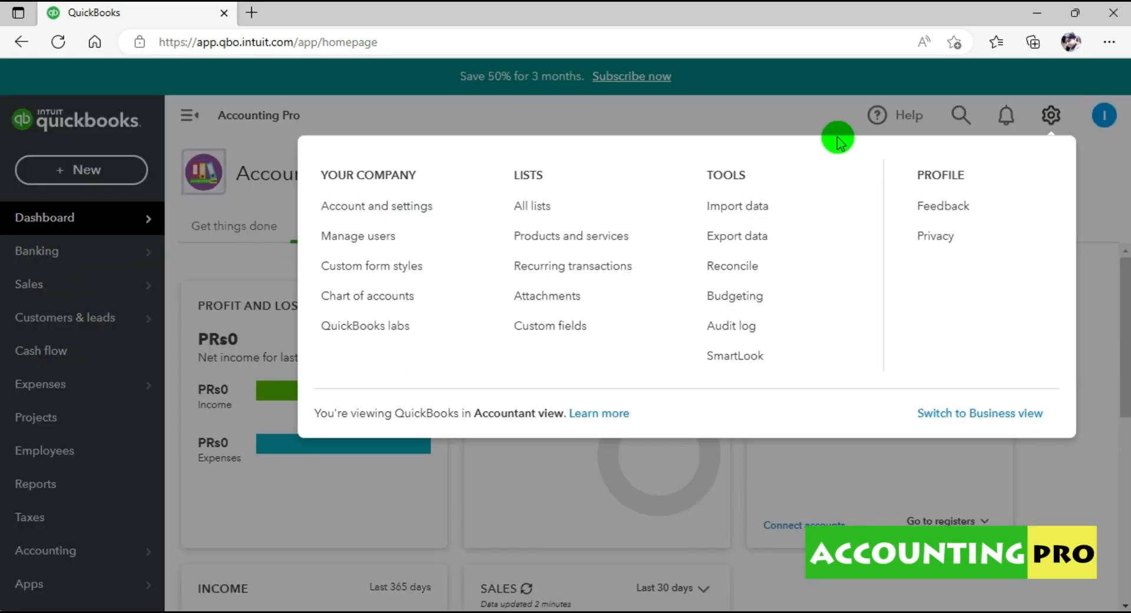
pyautogui.click(376, 213)
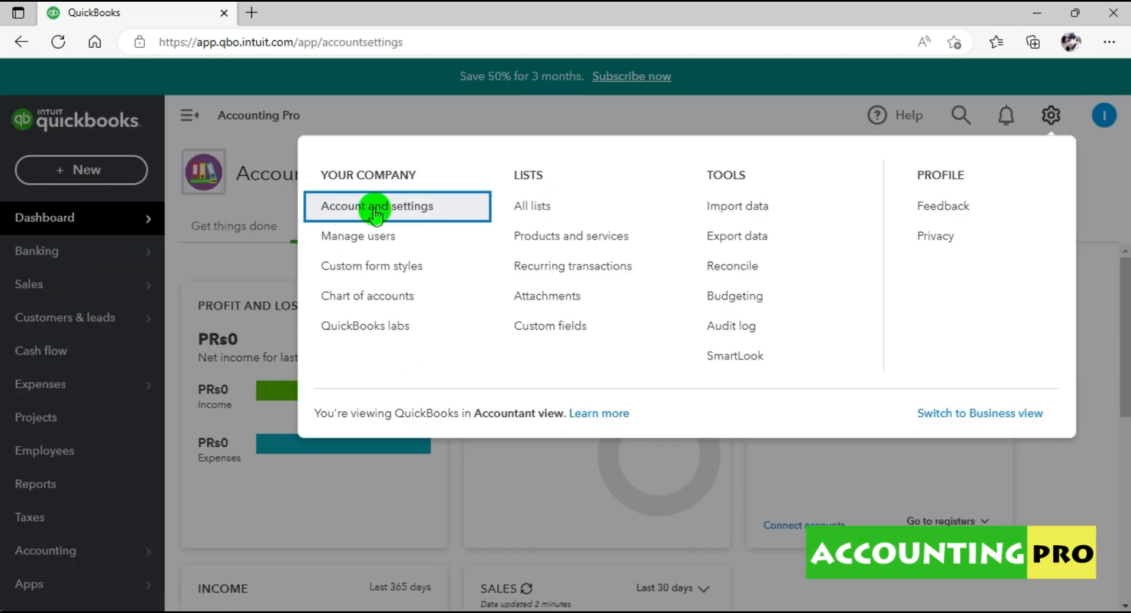
pyautogui.click(376, 213)
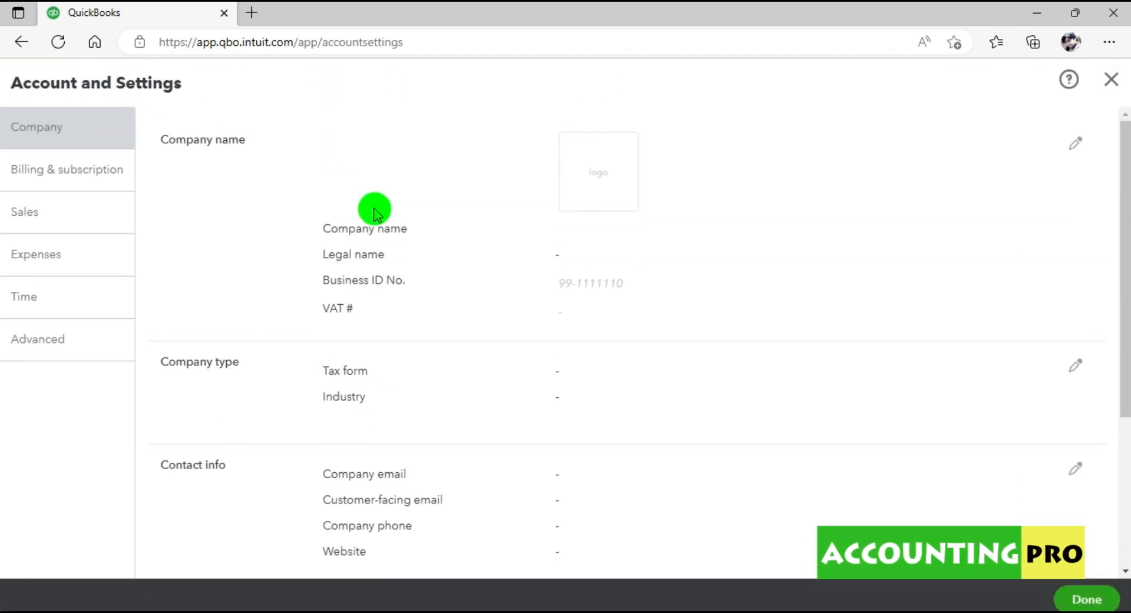